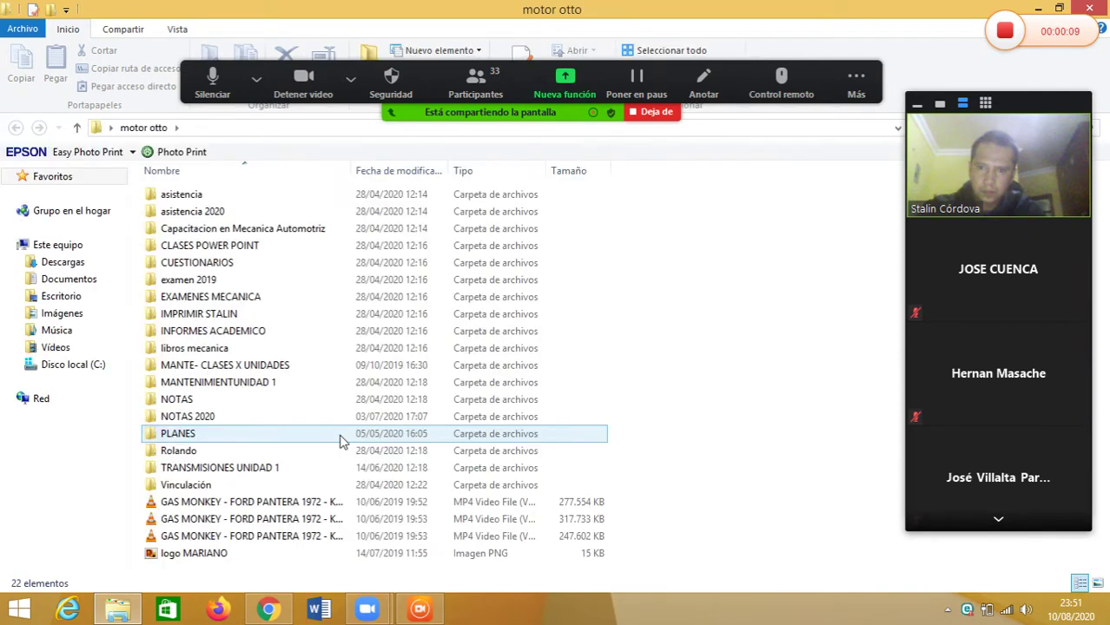
# Open the CALIFICACIONES 2 PARCIAL workbook from the CICLO PANDEMIA folder inside NOTAS 2020.
pyautogui.doubleClick(230, 418)
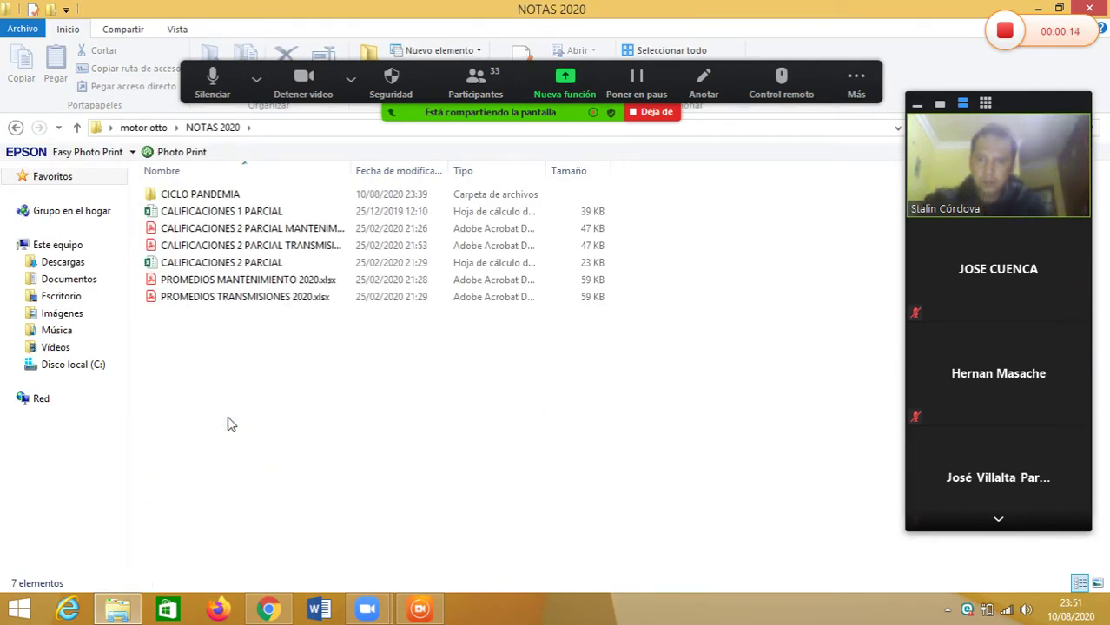
pyautogui.click(250, 199)
pyautogui.doubleClick(249, 199)
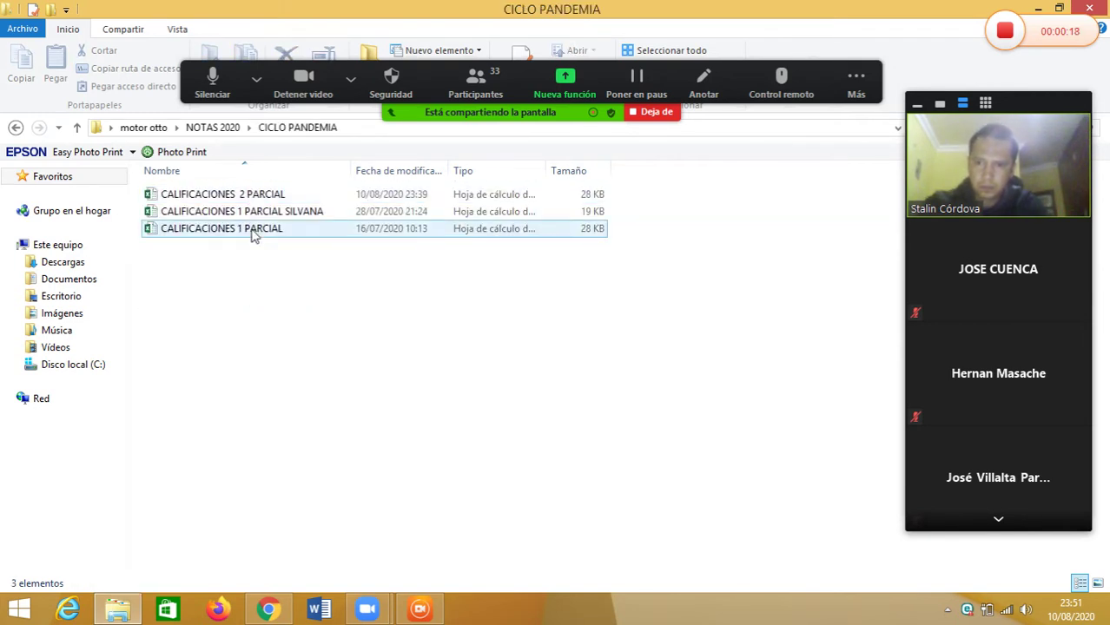
pyautogui.doubleClick(251, 199)
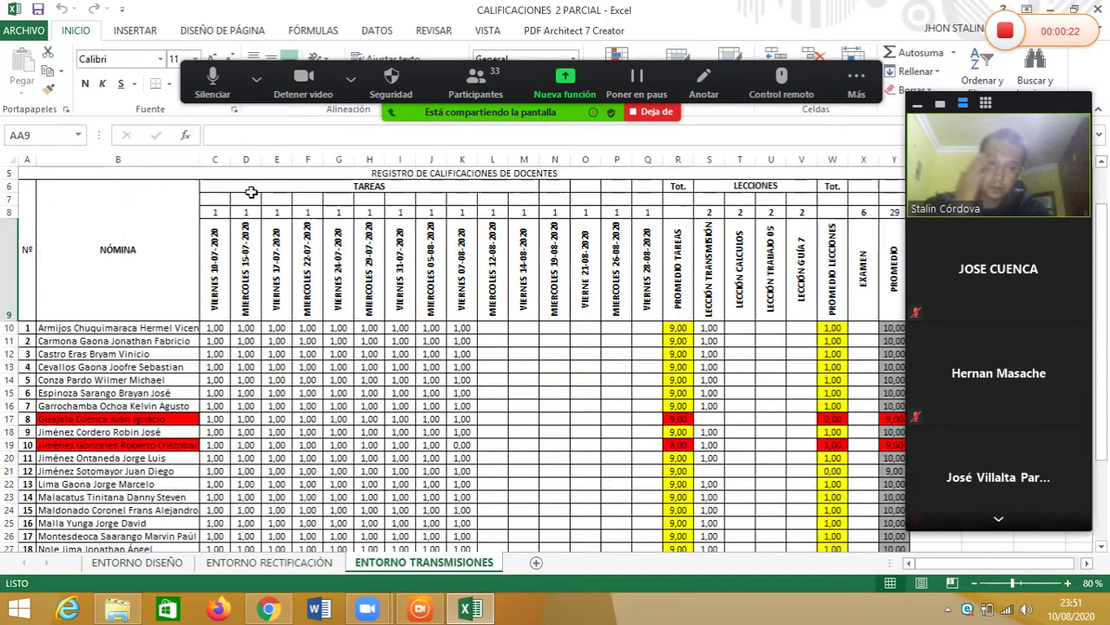
# Switch to the ENTORNO DISEÑO sheet, select cell S10 and set the zoom to 90%.
pyautogui.click(149, 563)
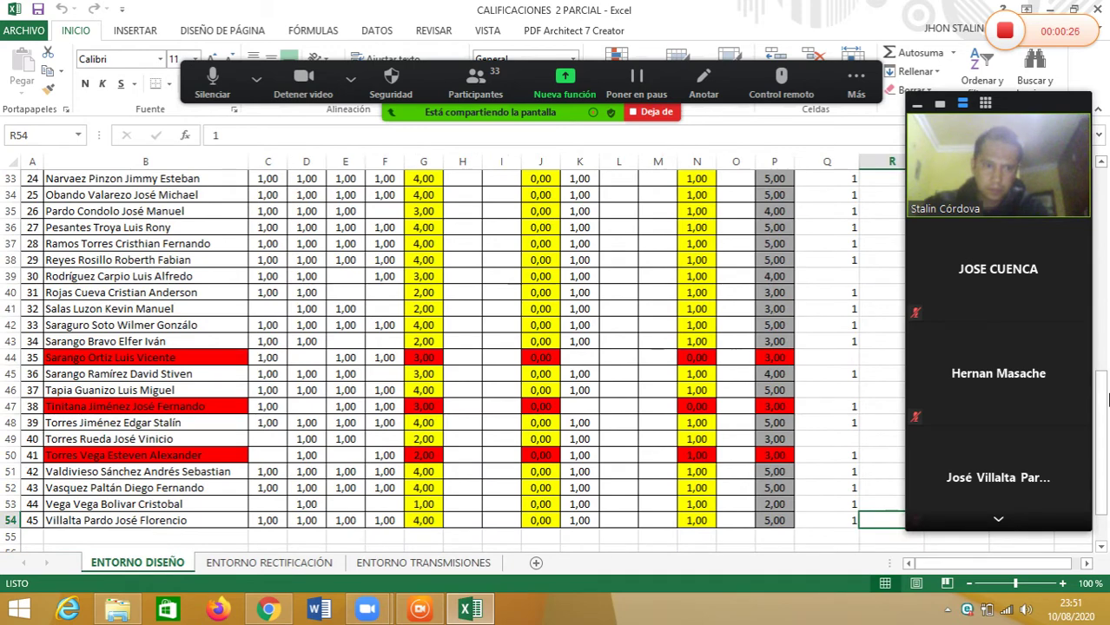
pyautogui.click(1086, 564)
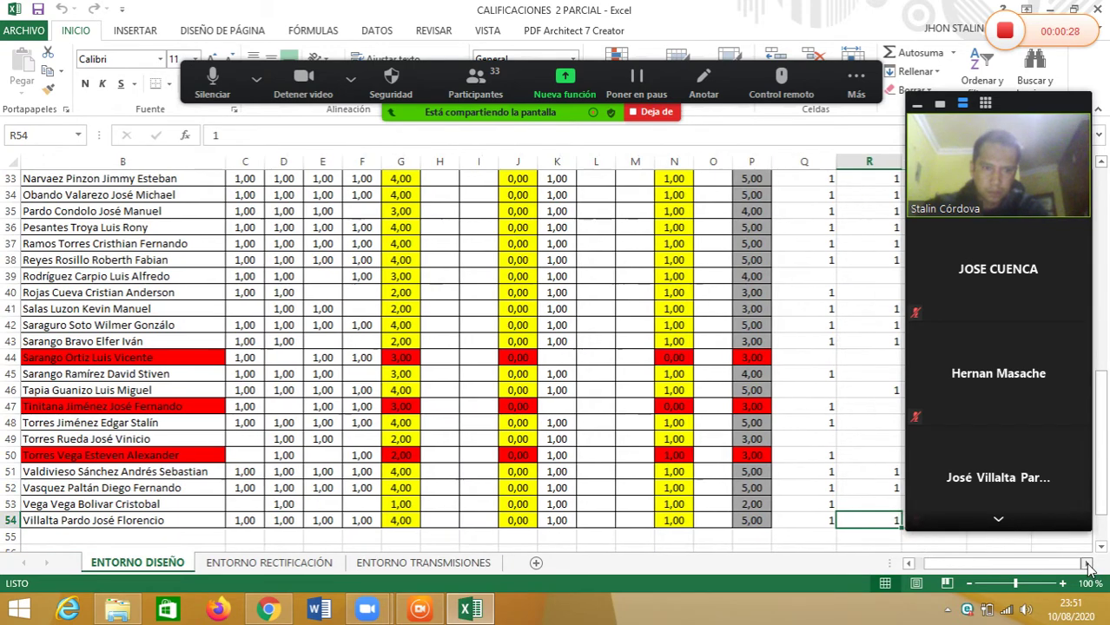
pyautogui.click(1086, 564)
pyautogui.click(1086, 564)
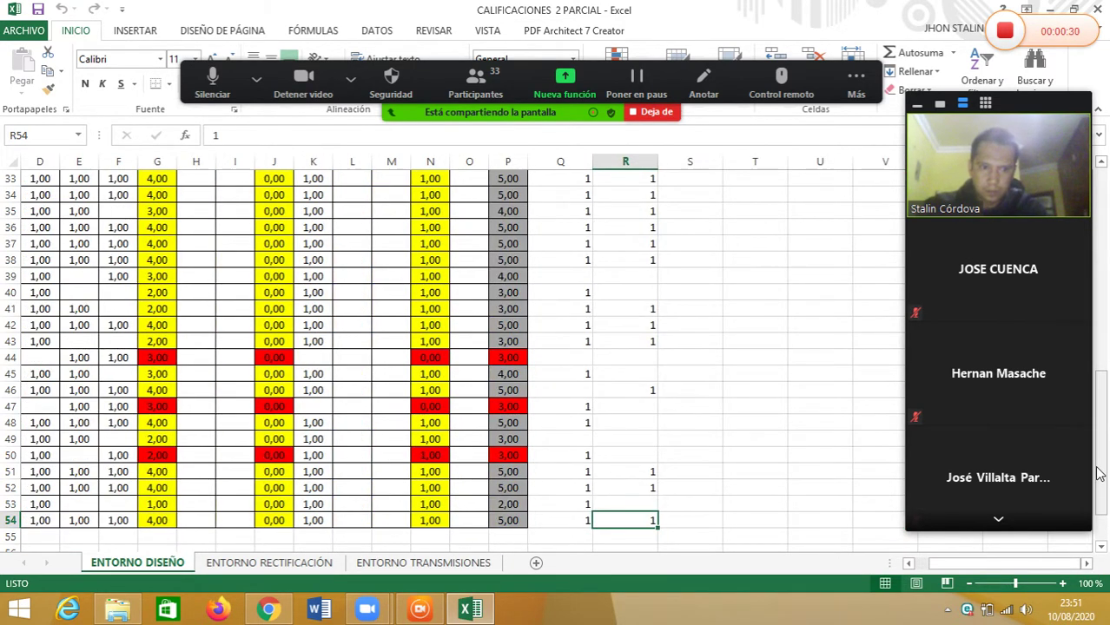
pyautogui.scroll(11, 1103, 341)
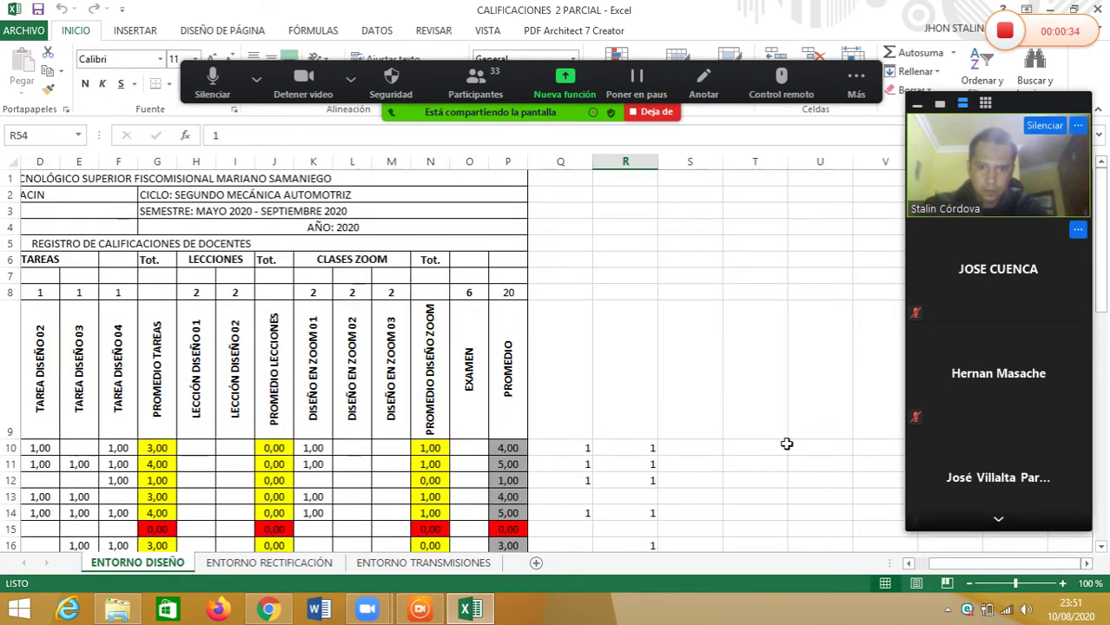
pyautogui.click(687, 449)
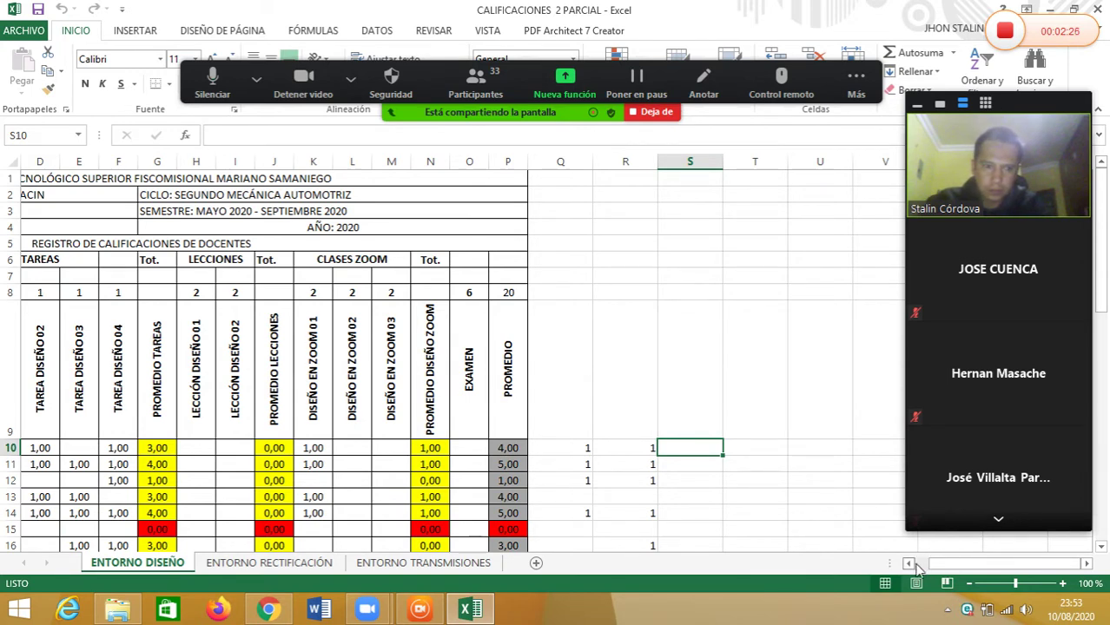
pyautogui.click(972, 585)
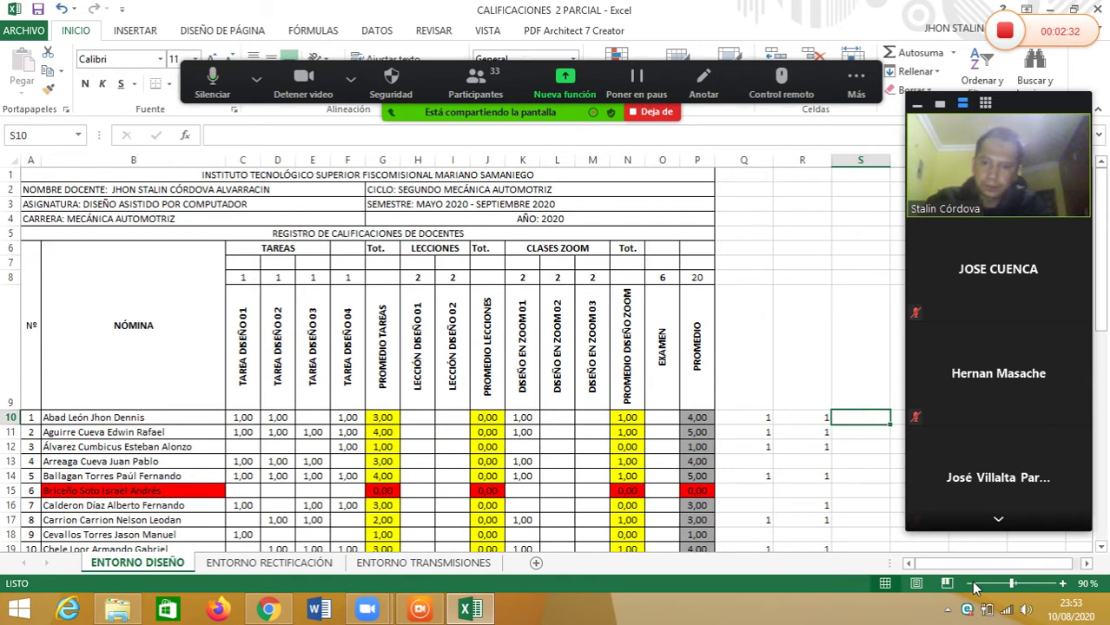
# Enter 1 in cells S10 and S11 for the first two students on the list.
pyautogui.doubleClick(869, 417)
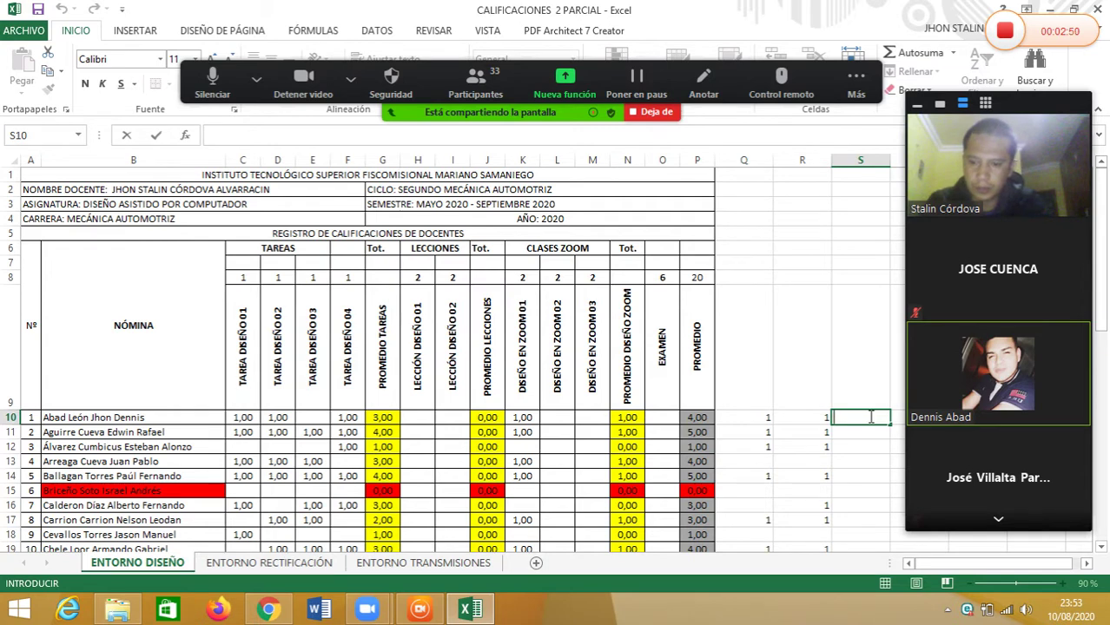
pyautogui.write('1')
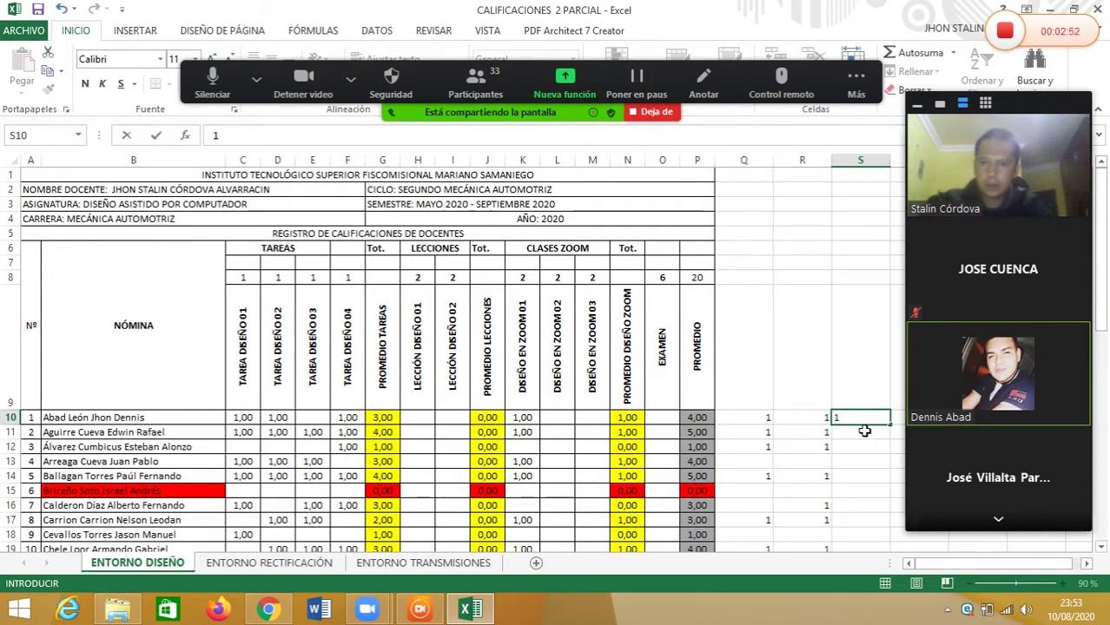
pyautogui.click(864, 431)
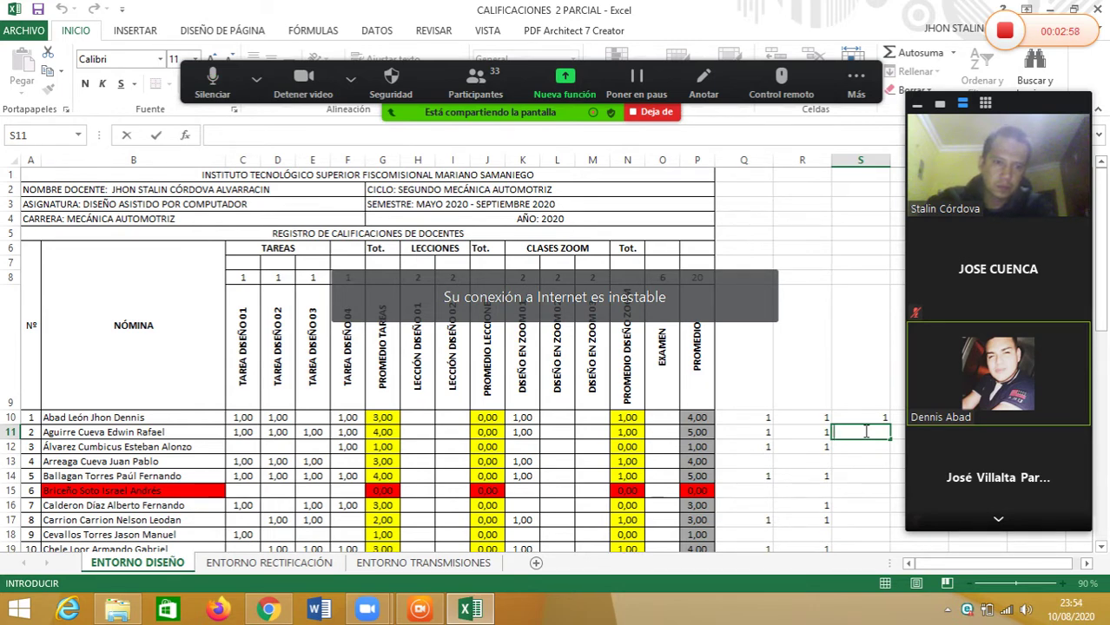
pyautogui.write('1')
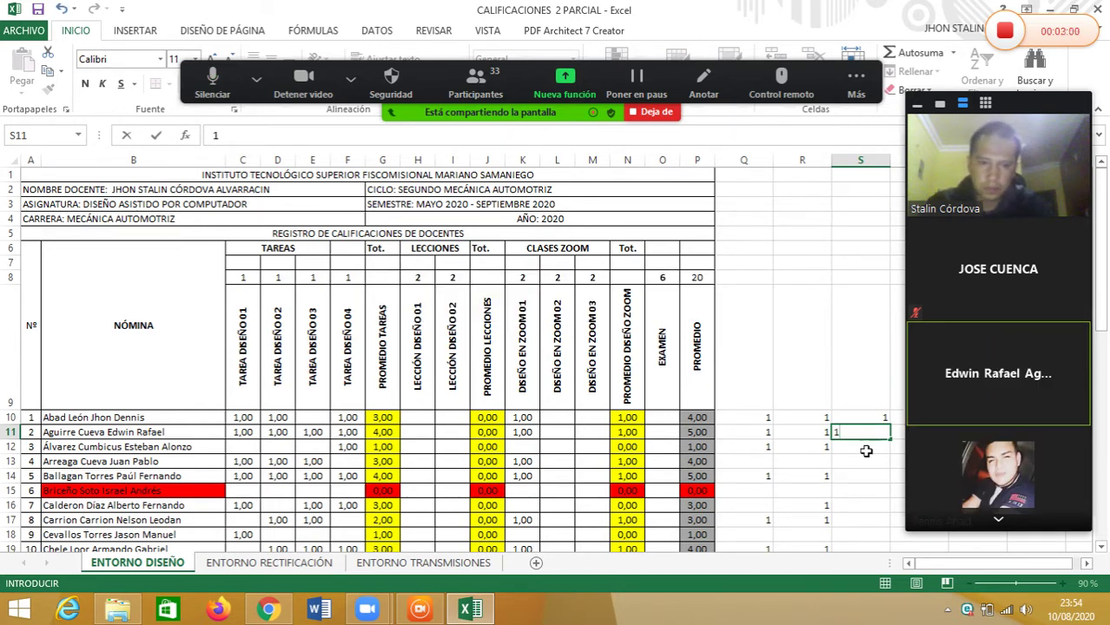
# Enter 1 in cells S13, S14 and S16, leaving S12 and S15 empty.
pyautogui.click(867, 447)
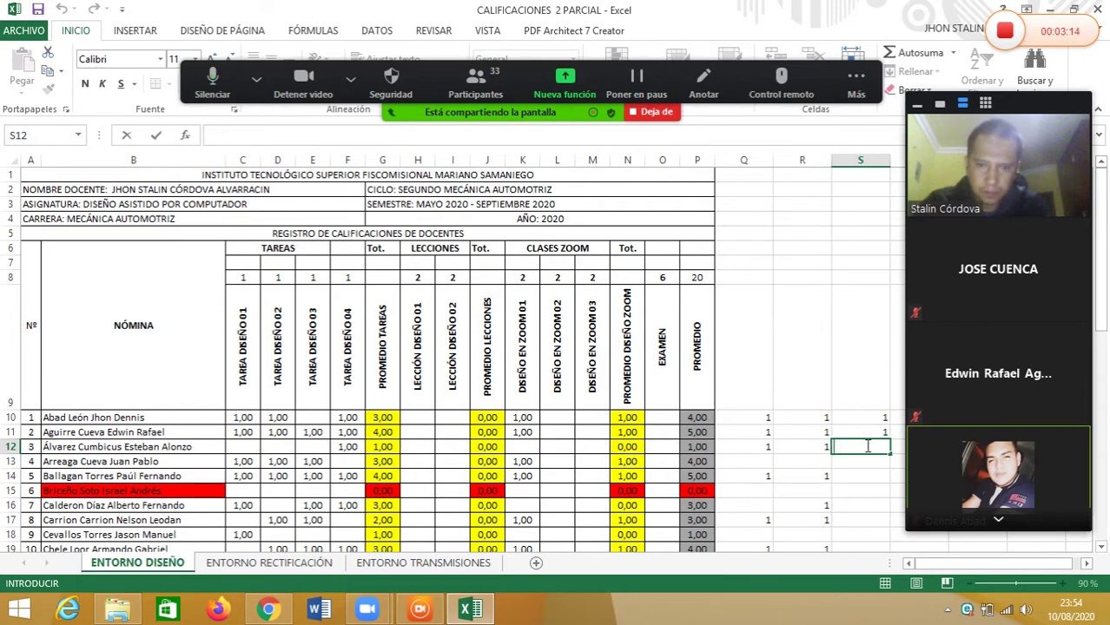
pyautogui.click(866, 462)
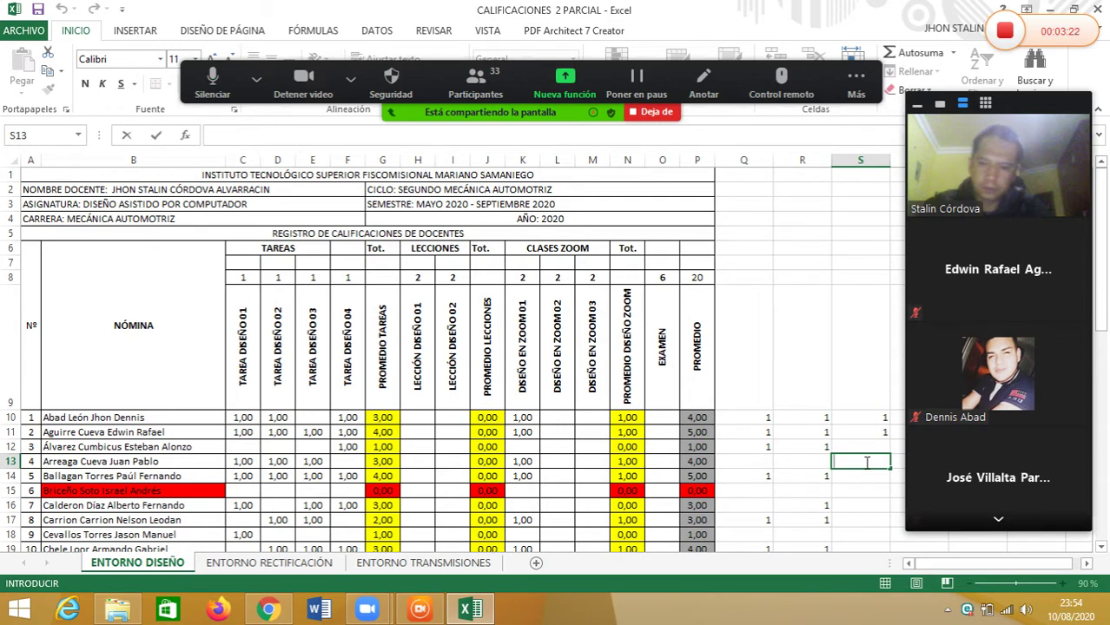
pyautogui.write('1')
pyautogui.click(857, 475)
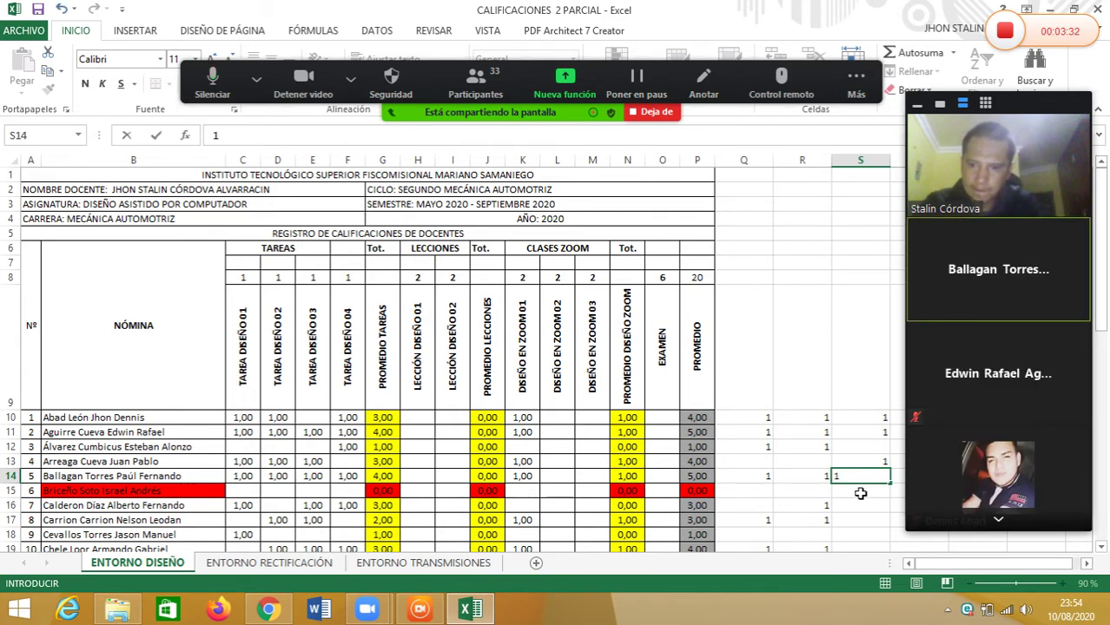
pyautogui.click(859, 504)
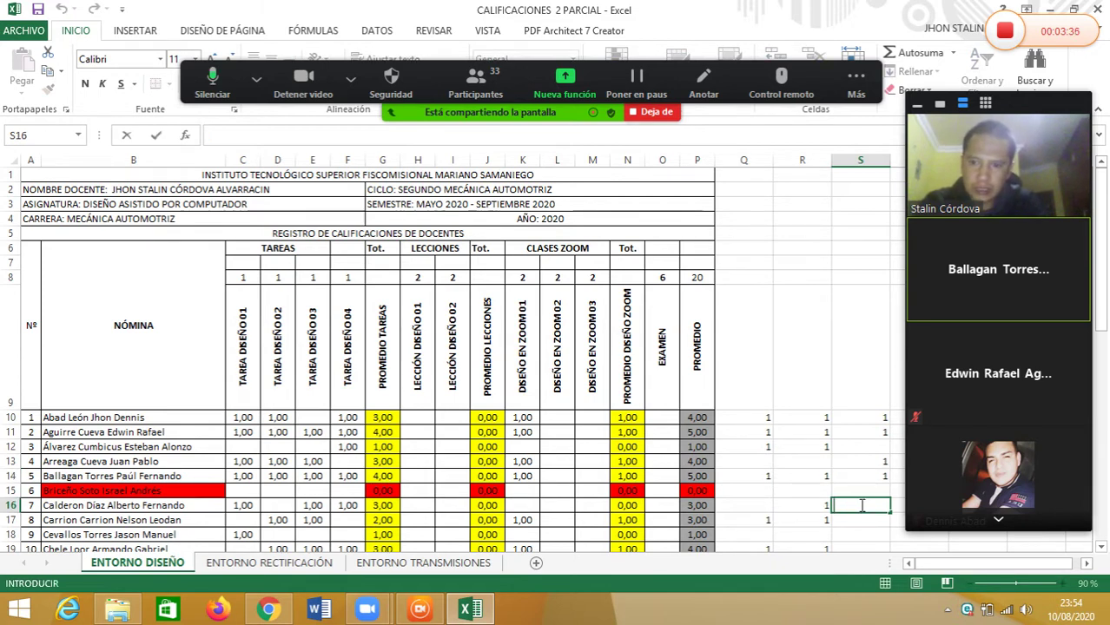
pyautogui.moveTo(1101, 549); pyautogui.dragTo(1101, 549)
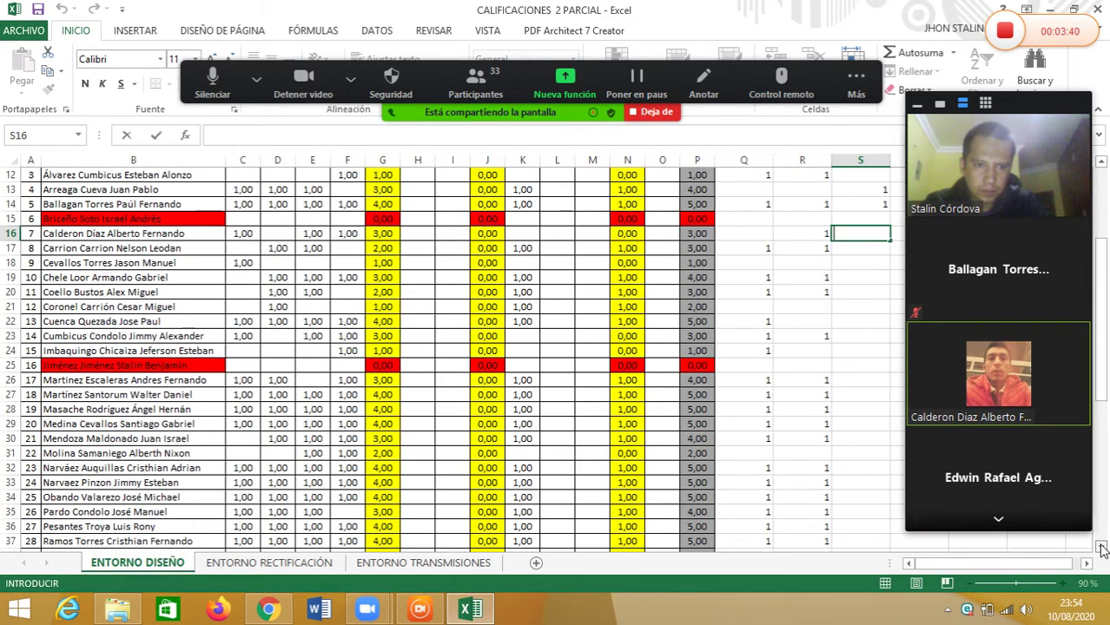
pyautogui.write('1')
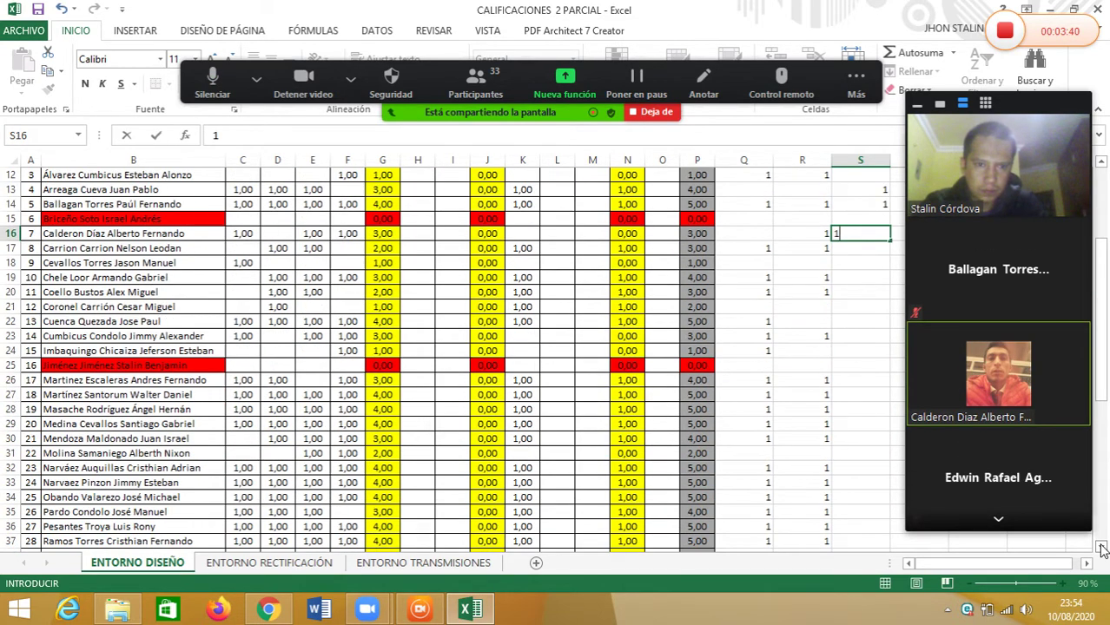
# Admit the person in the waiting room to the Zoom meeting and return to cell S17.
pyautogui.click(861, 248)
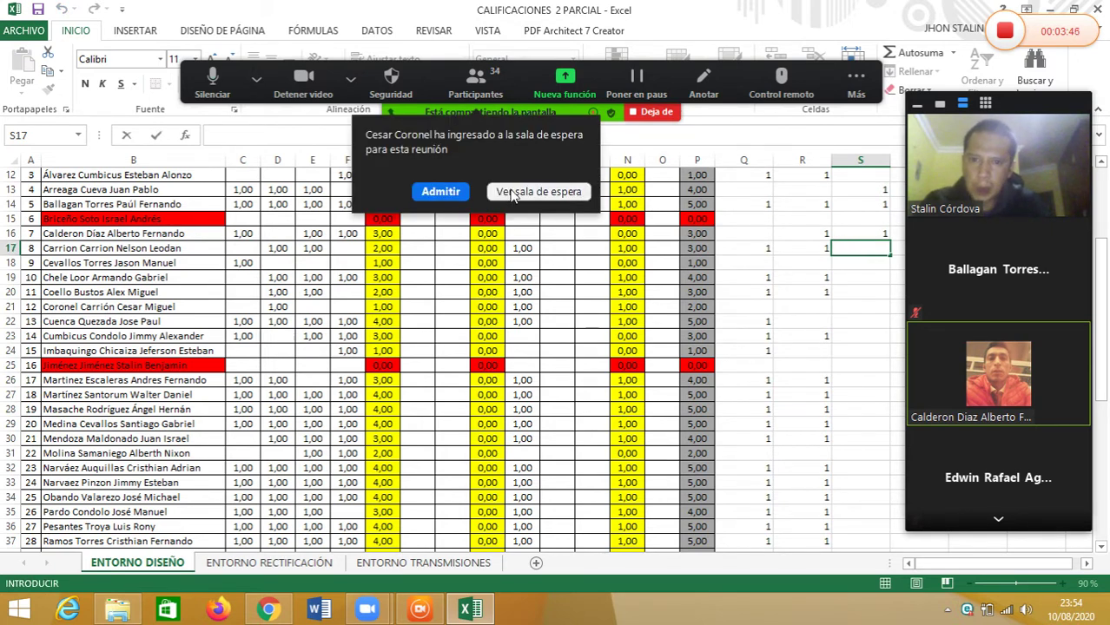
pyautogui.click(447, 193)
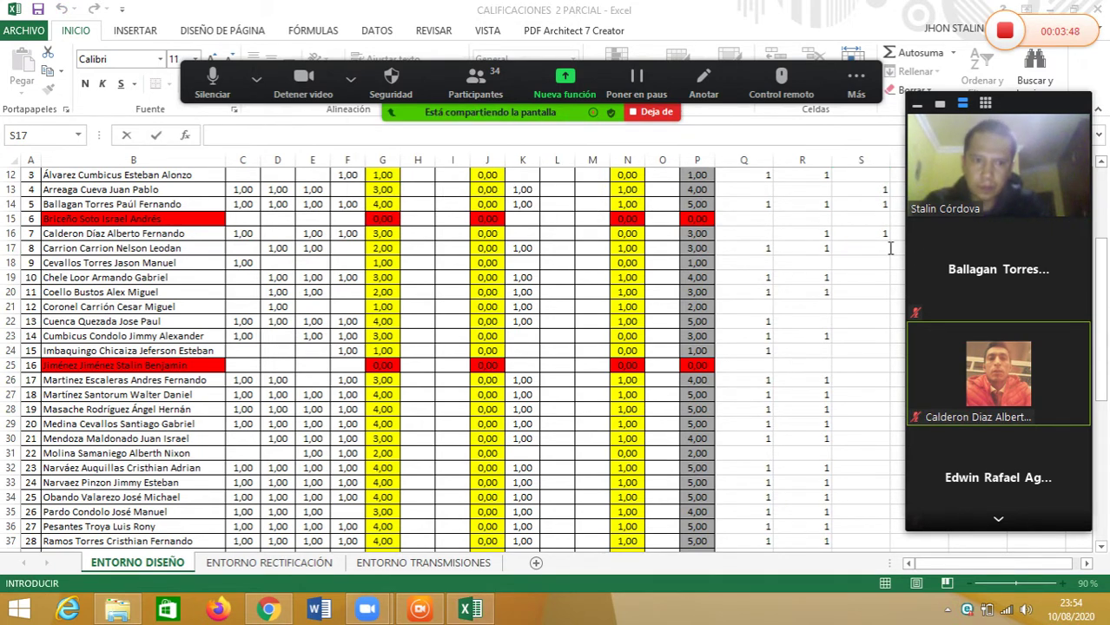
pyautogui.click(881, 248)
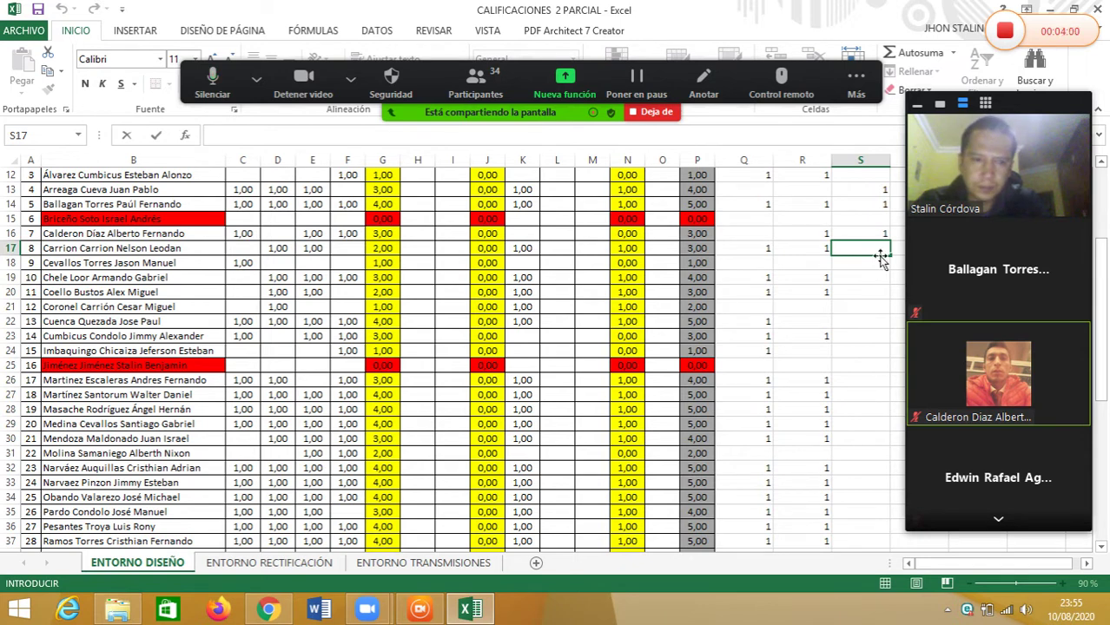
# Enter 1 in cell S19 for student 10, leaving S18 empty.
pyautogui.click(874, 261)
pyautogui.doubleClick(875, 261)
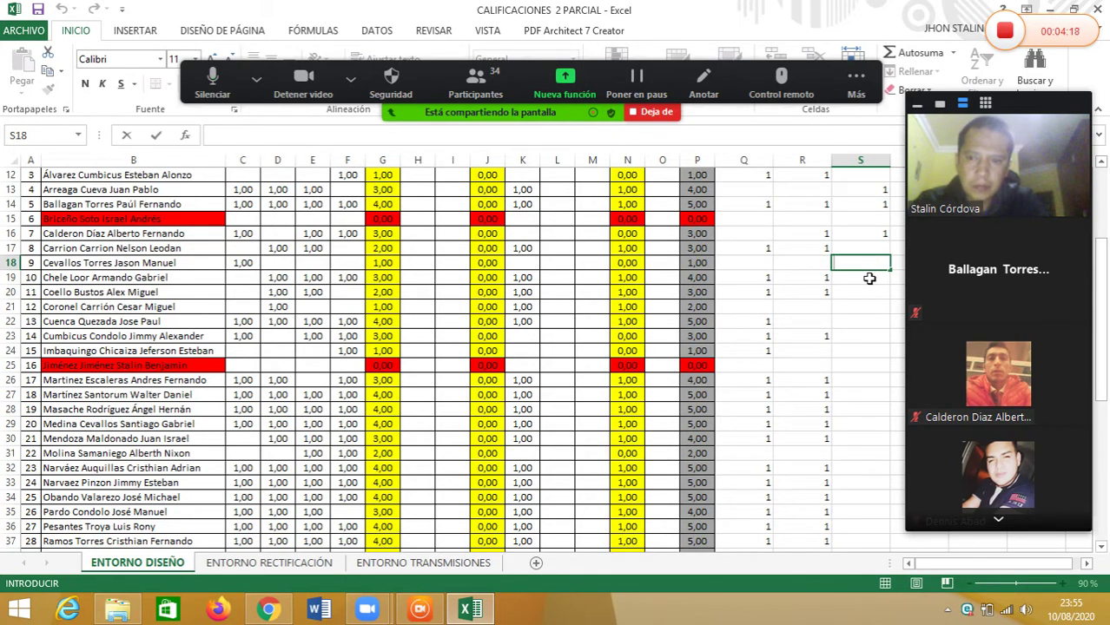
pyautogui.doubleClick(870, 278)
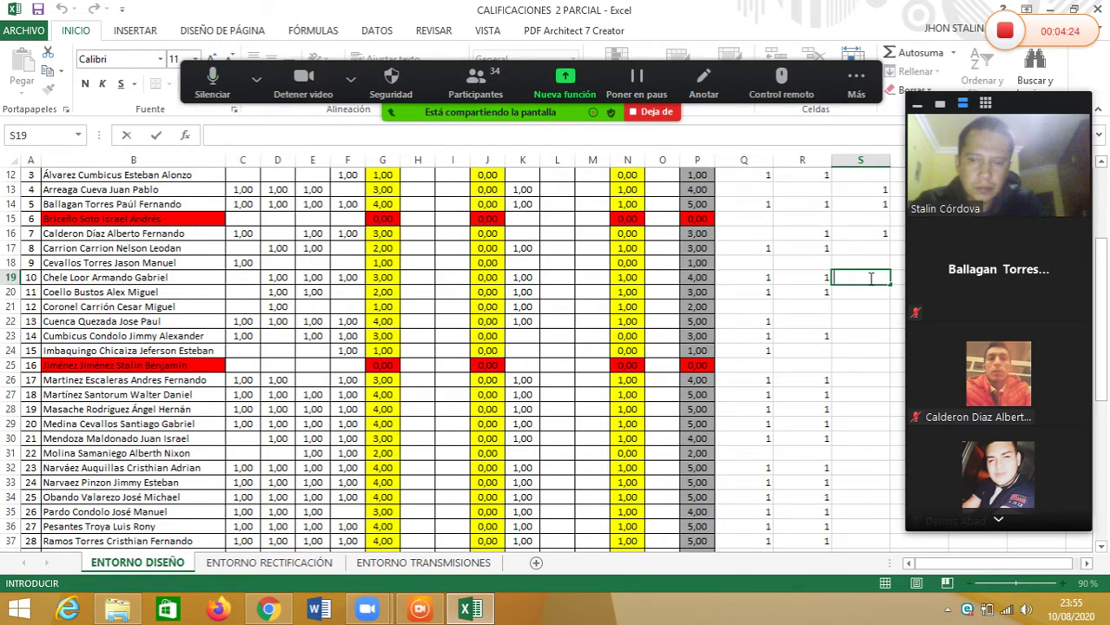
pyautogui.write('1')
# Enter 1 in cells S21, S22 and S23 for students 12 to 14, leaving S20 empty.
pyautogui.doubleClick(869, 291)
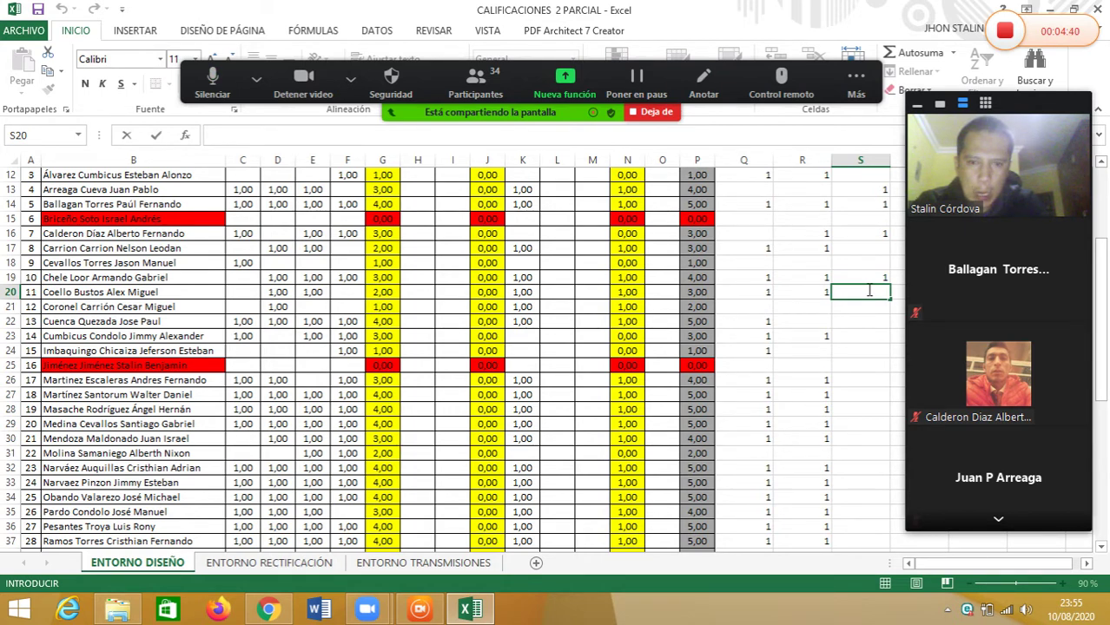
pyautogui.click(865, 306)
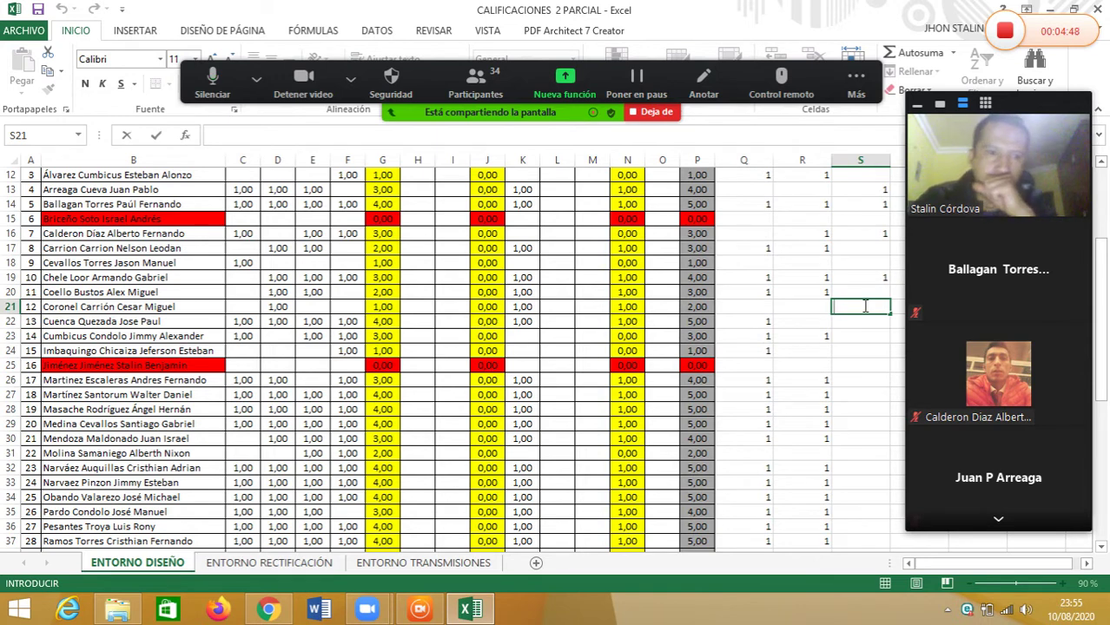
pyautogui.write('1')
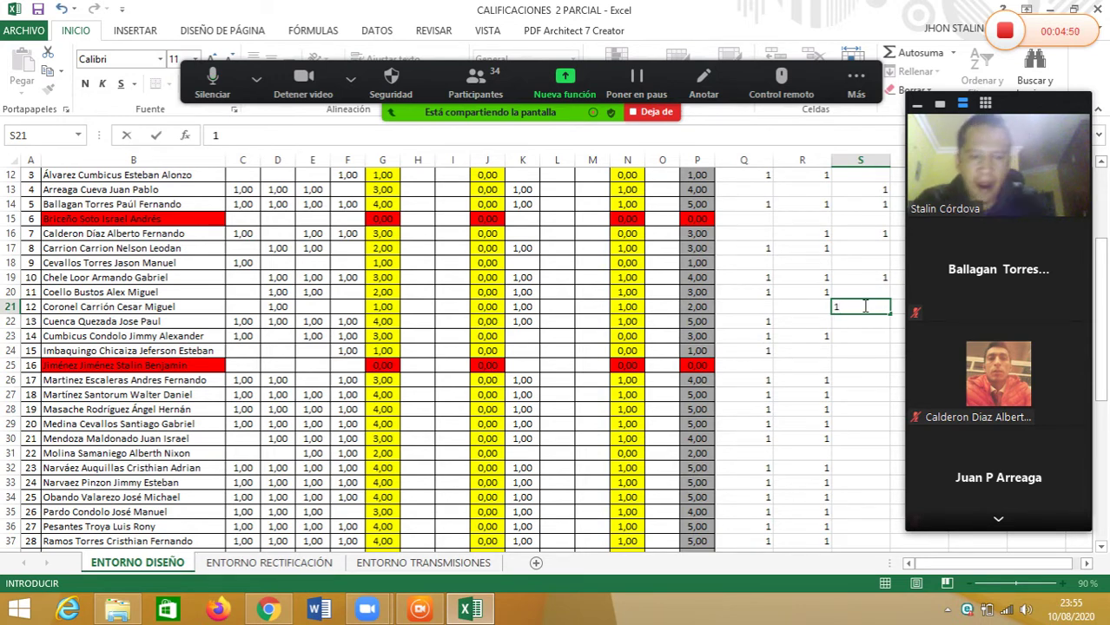
pyautogui.doubleClick(864, 321)
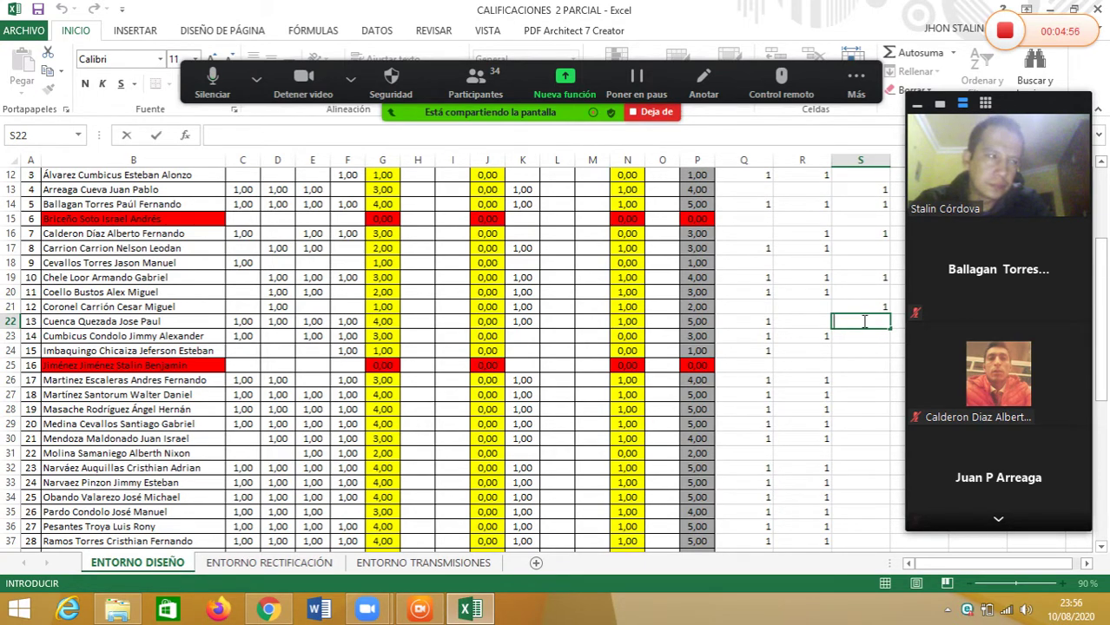
pyautogui.write('1')
pyautogui.click(859, 336)
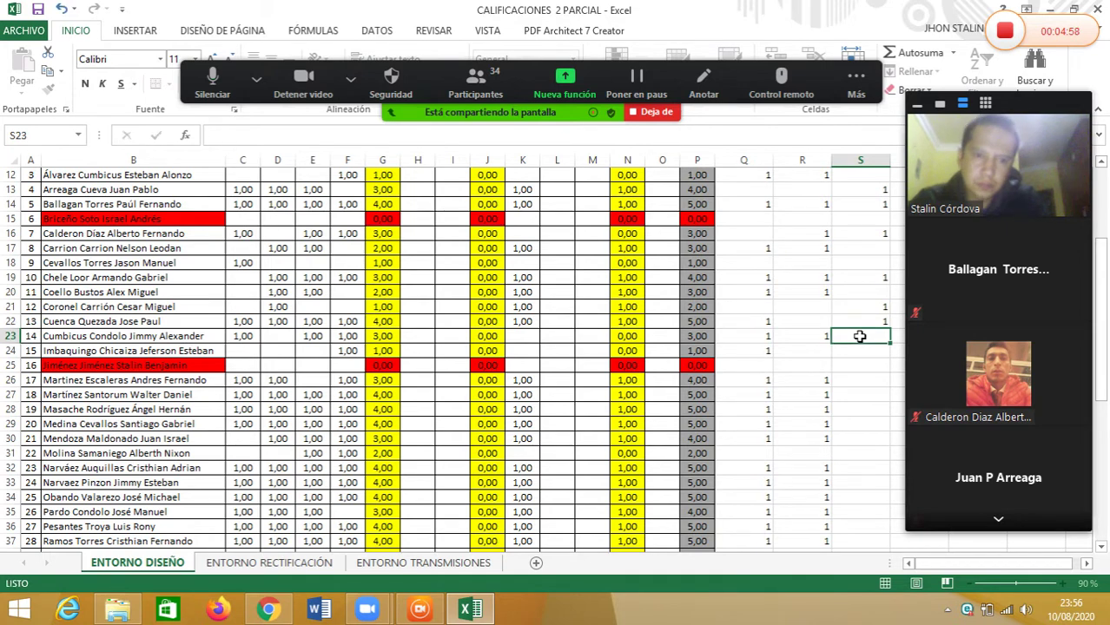
pyautogui.doubleClick(860, 336)
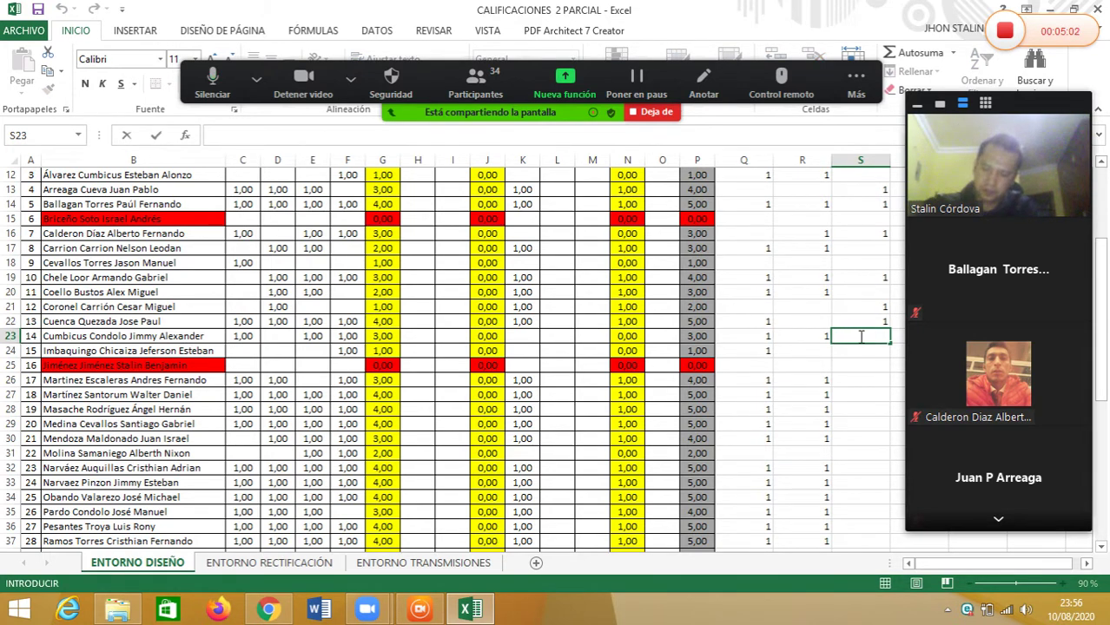
pyautogui.write('1')
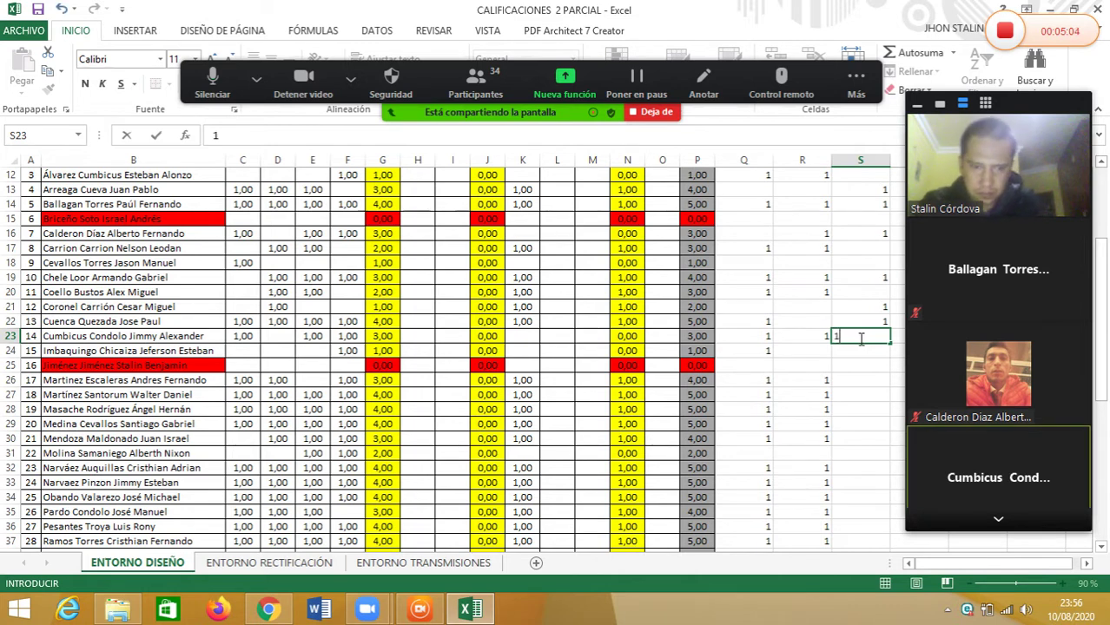
# Admit the new waiting participant to the Zoom meeting and return to cell S24.
pyautogui.click(857, 350)
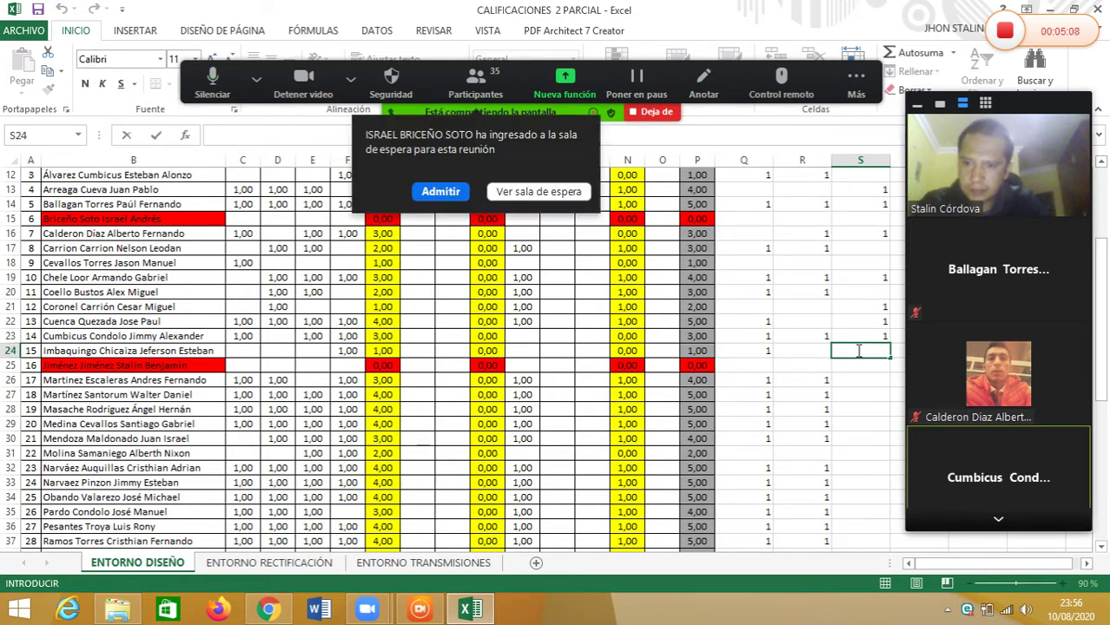
pyautogui.click(442, 192)
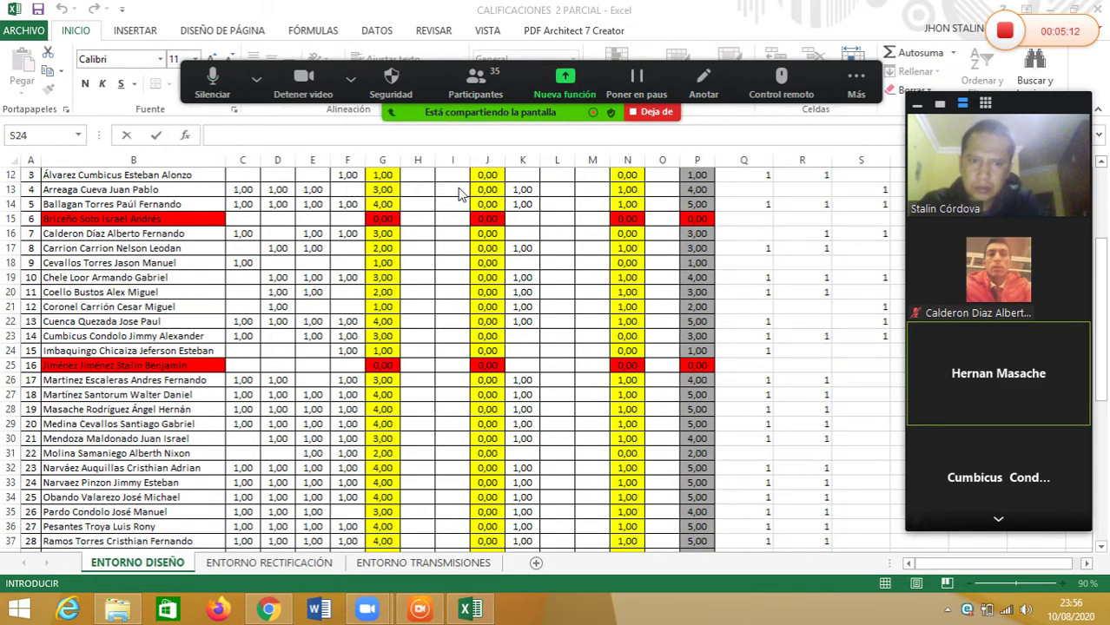
pyautogui.click(873, 346)
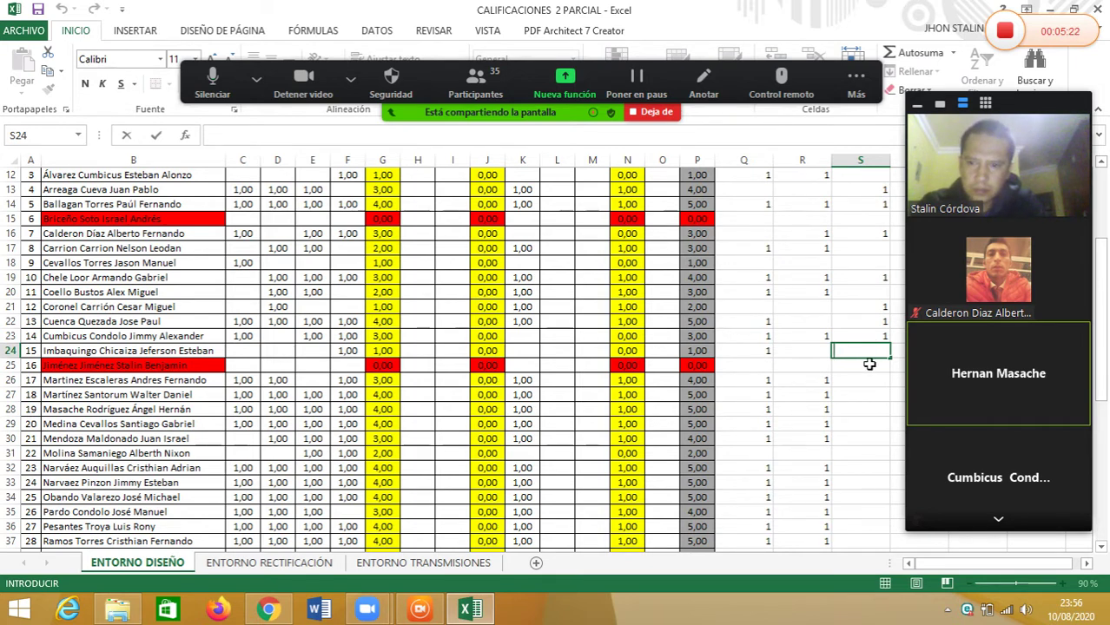
# Enter 1 in cells S26, S27 and S28 for students 17 to 19, leaving S24 and S25 empty.
pyautogui.click(866, 383)
pyautogui.doubleClick(867, 383)
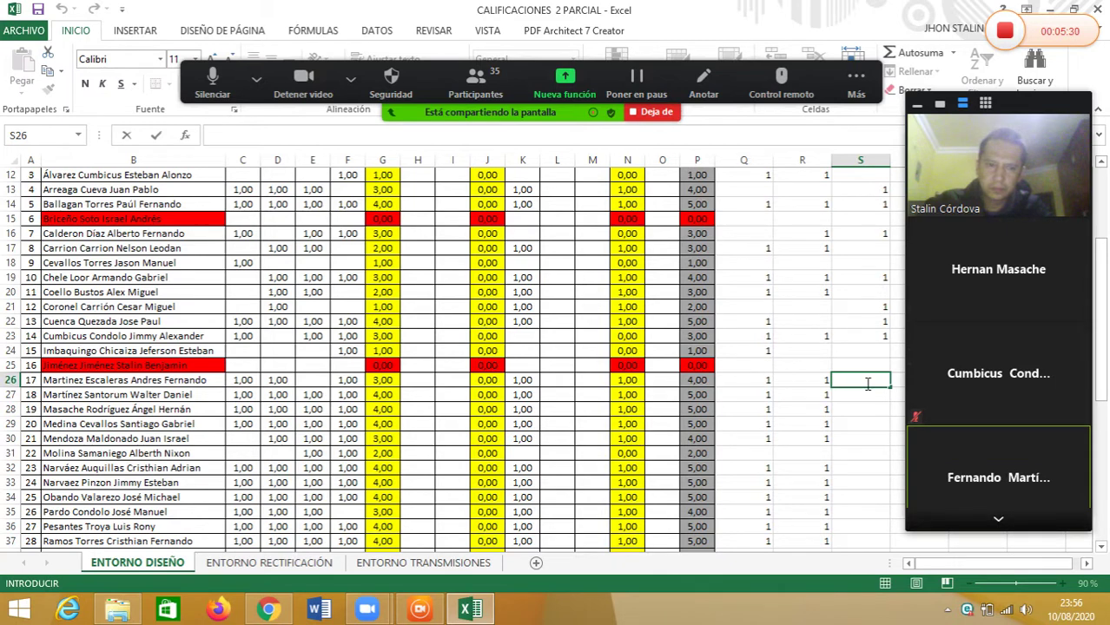
pyautogui.write('1')
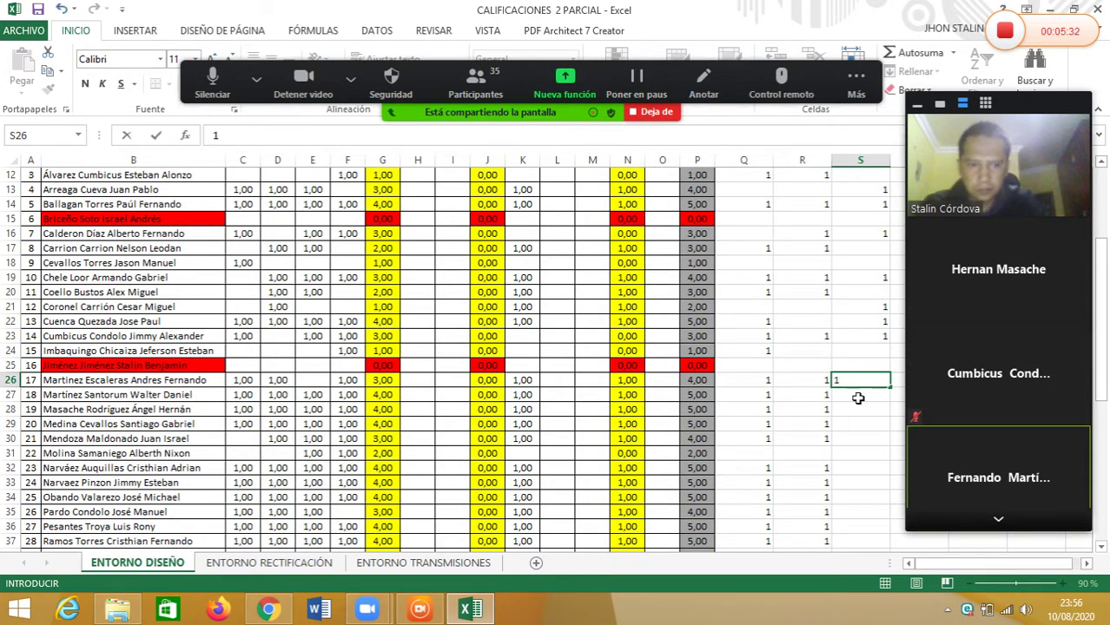
pyautogui.doubleClick(858, 398)
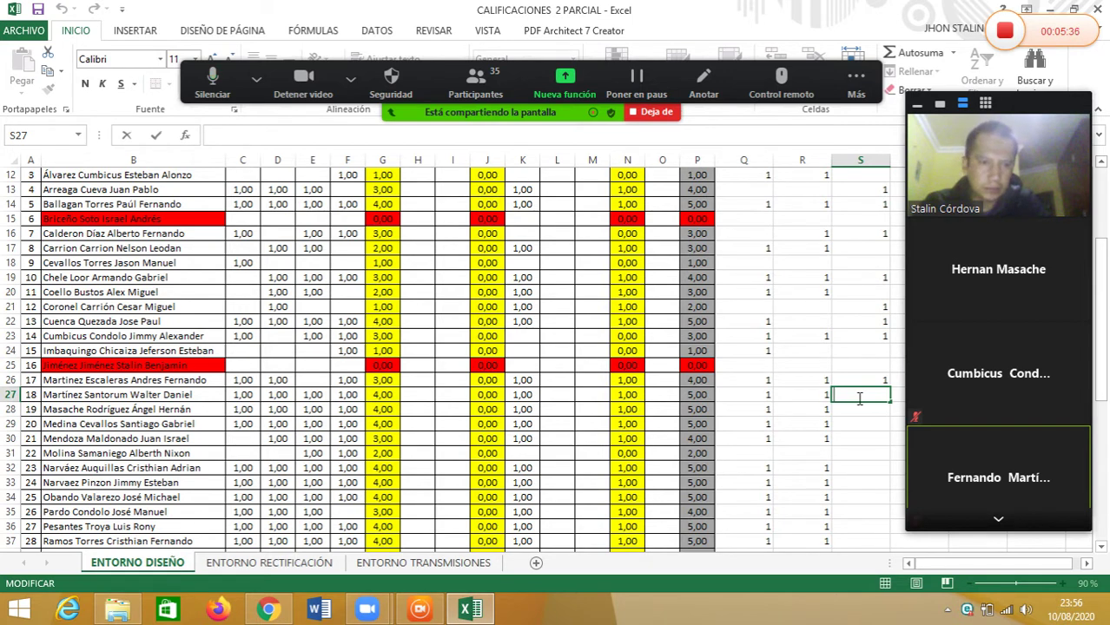
pyautogui.write('1')
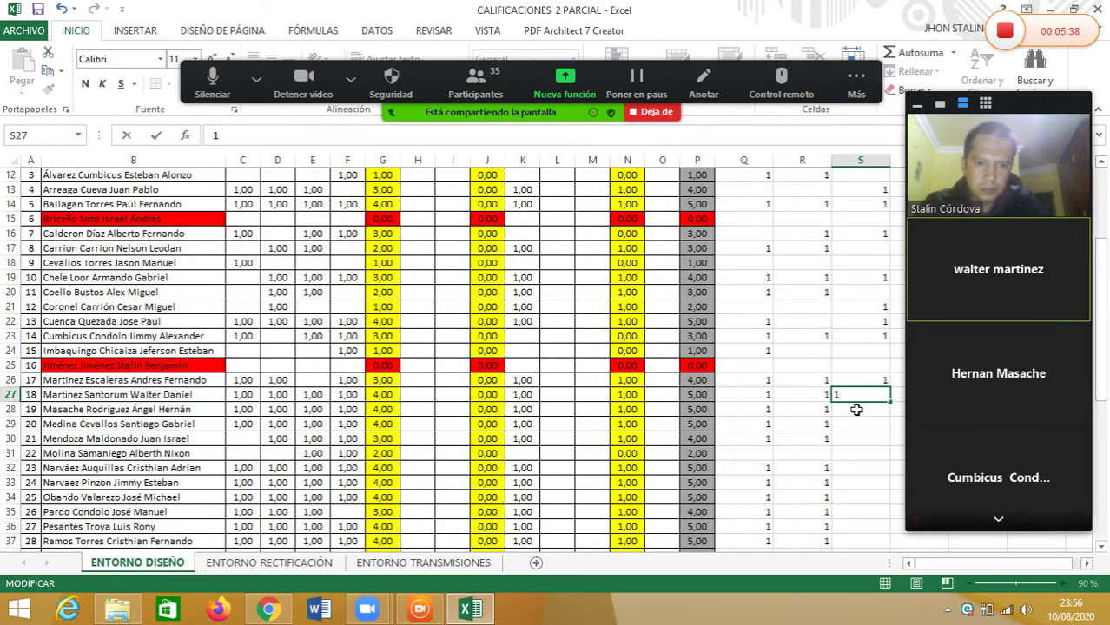
pyautogui.doubleClick(858, 409)
pyautogui.write('1')
pyautogui.press('BackSpace')
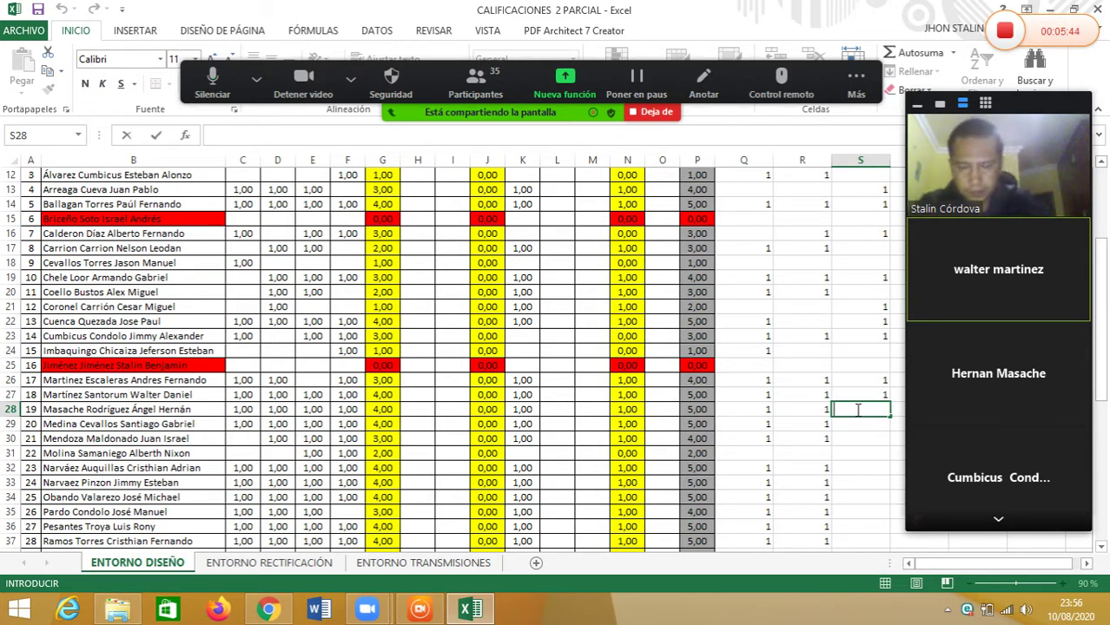
pyautogui.write('1')
pyautogui.press('Return')
# Enter 1 in cells S29 and S30 to mark students 20 and 21 as present.
pyautogui.press('BackSpace')
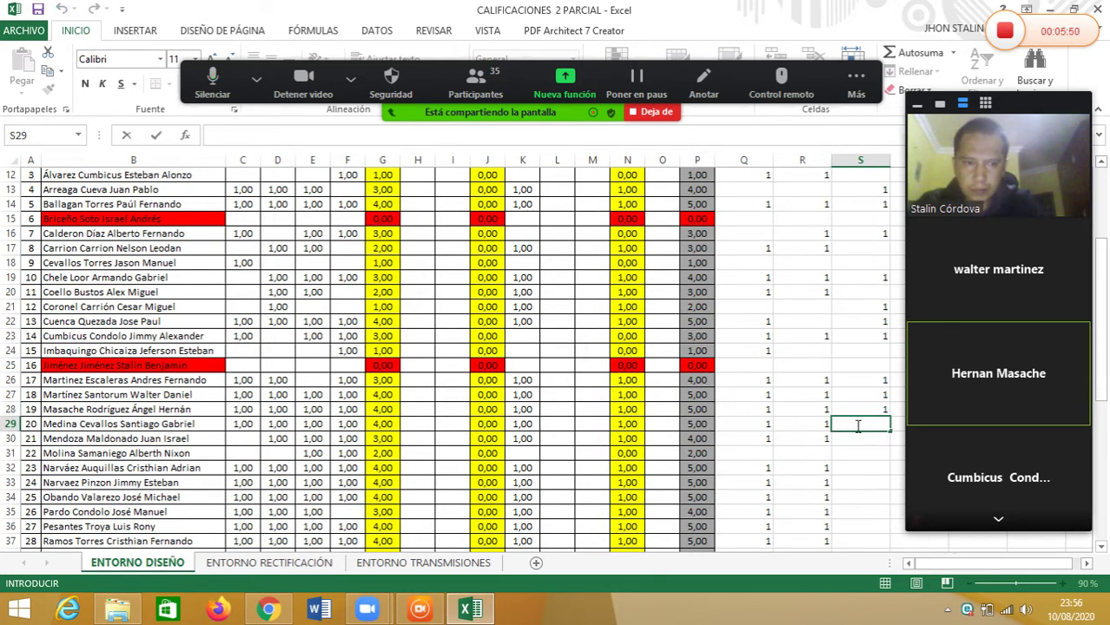
pyautogui.write('1')
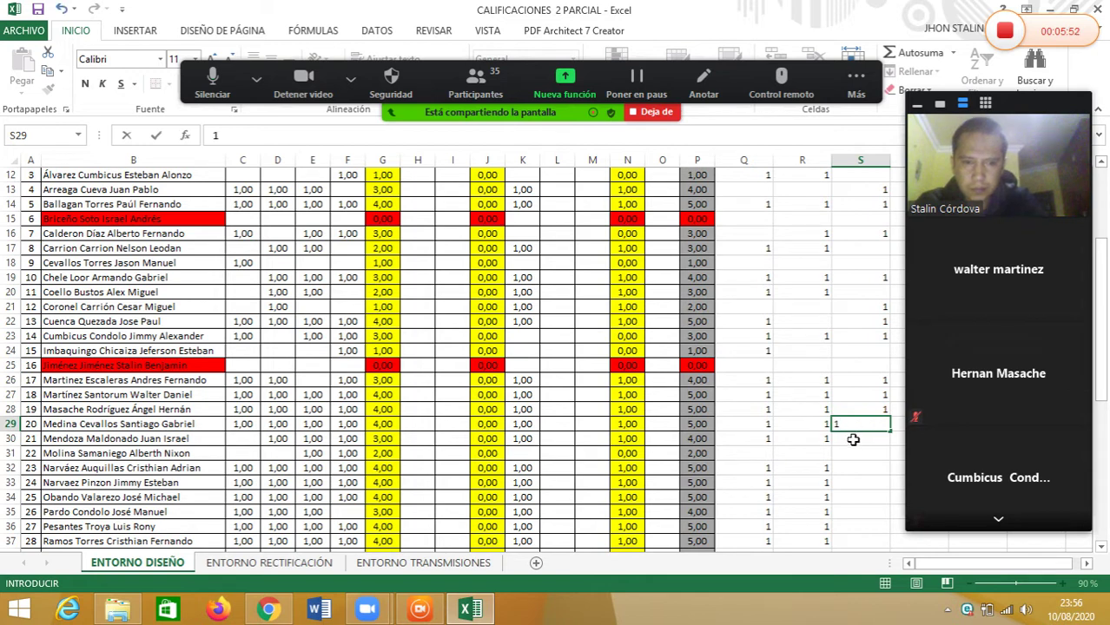
pyautogui.press('Return')
pyautogui.press('BackSpace')
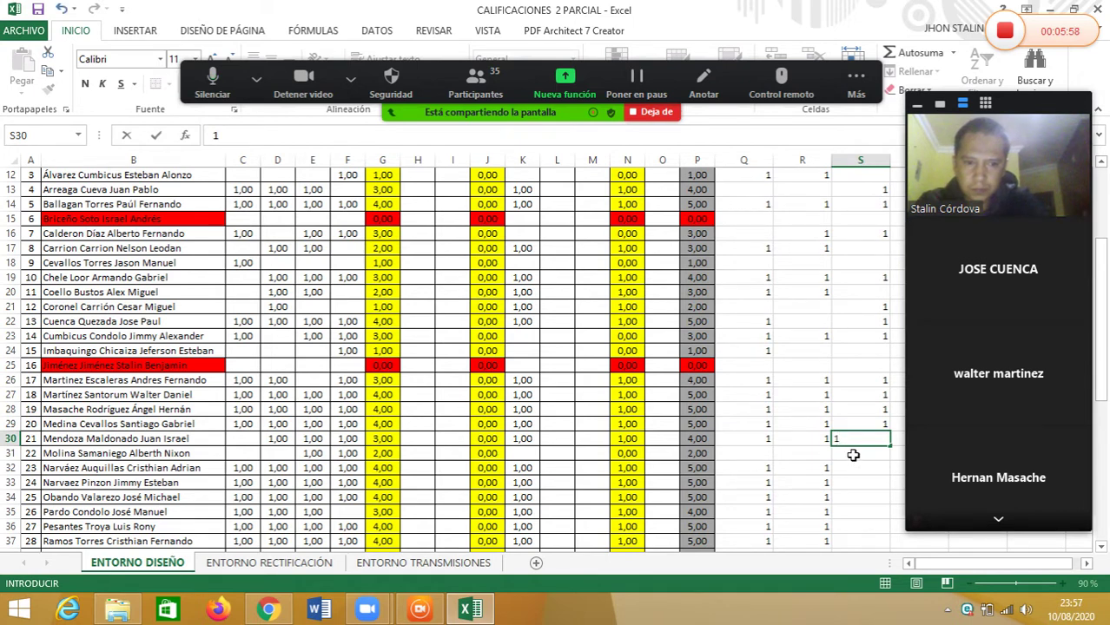
pyautogui.write('1')
# Enter 1 in cells S32, S33 and S34 for students 23 to 25, leaving S31 empty.
pyautogui.doubleClick(853, 454)
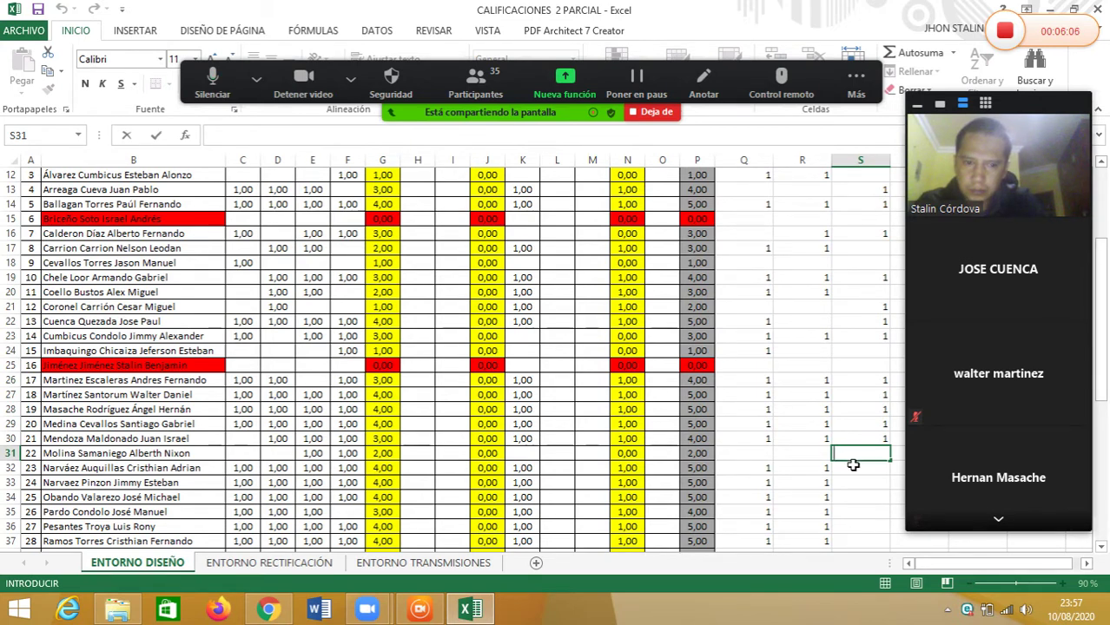
pyautogui.click(1101, 549)
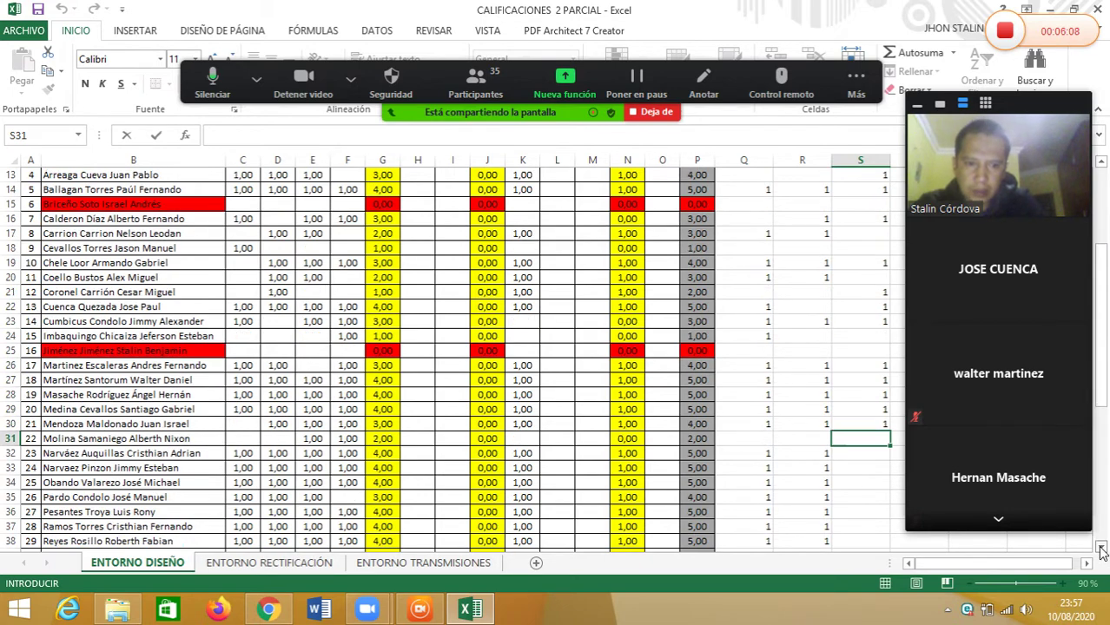
pyautogui.click(1101, 549)
pyautogui.click(1101, 549)
pyautogui.click(1101, 549)
pyautogui.click(1101, 549)
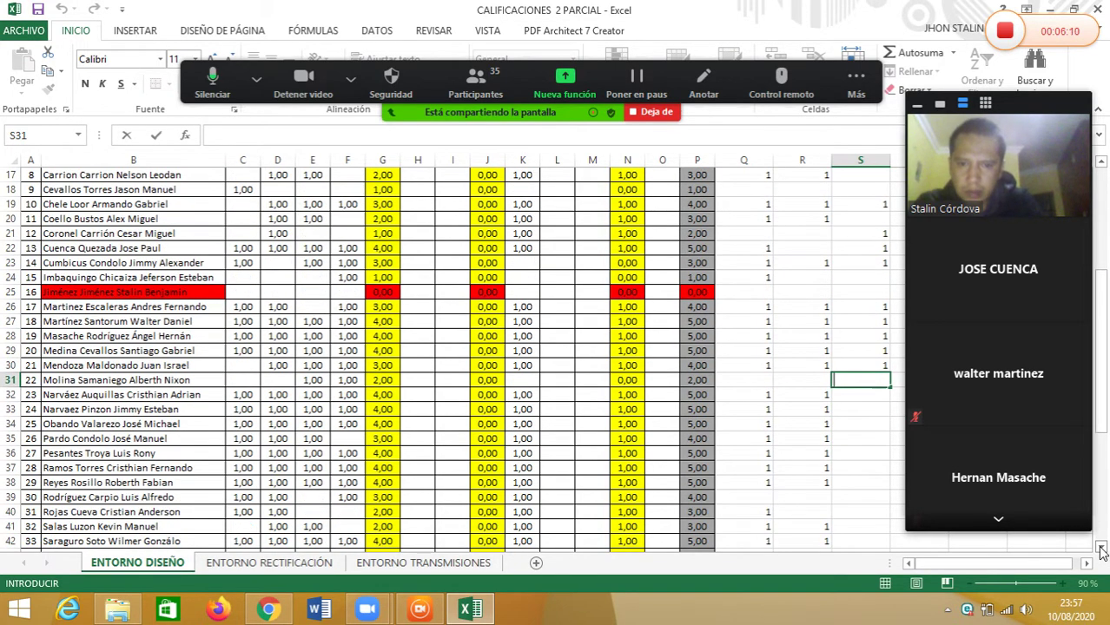
pyautogui.click(1101, 549)
pyautogui.click(1101, 549)
pyautogui.click(1101, 548)
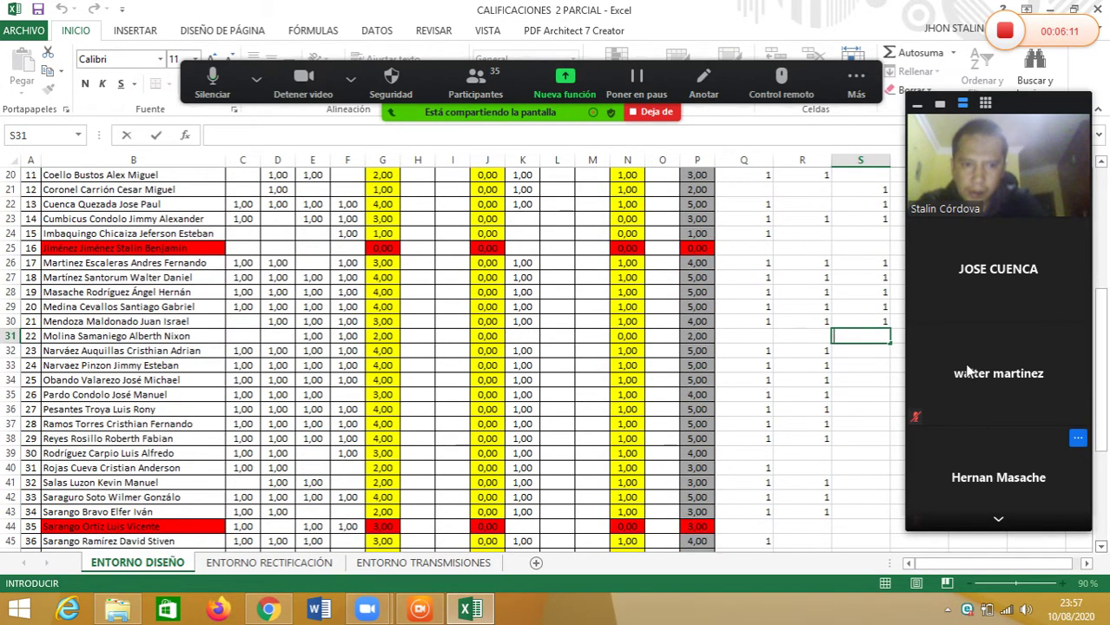
pyautogui.click(866, 351)
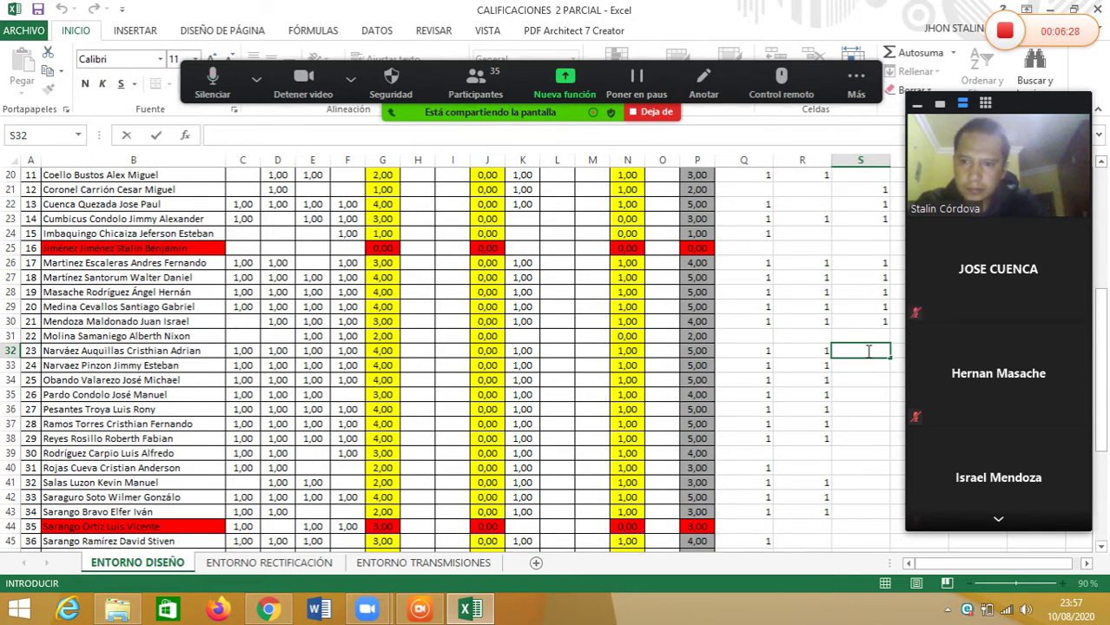
pyautogui.write('1')
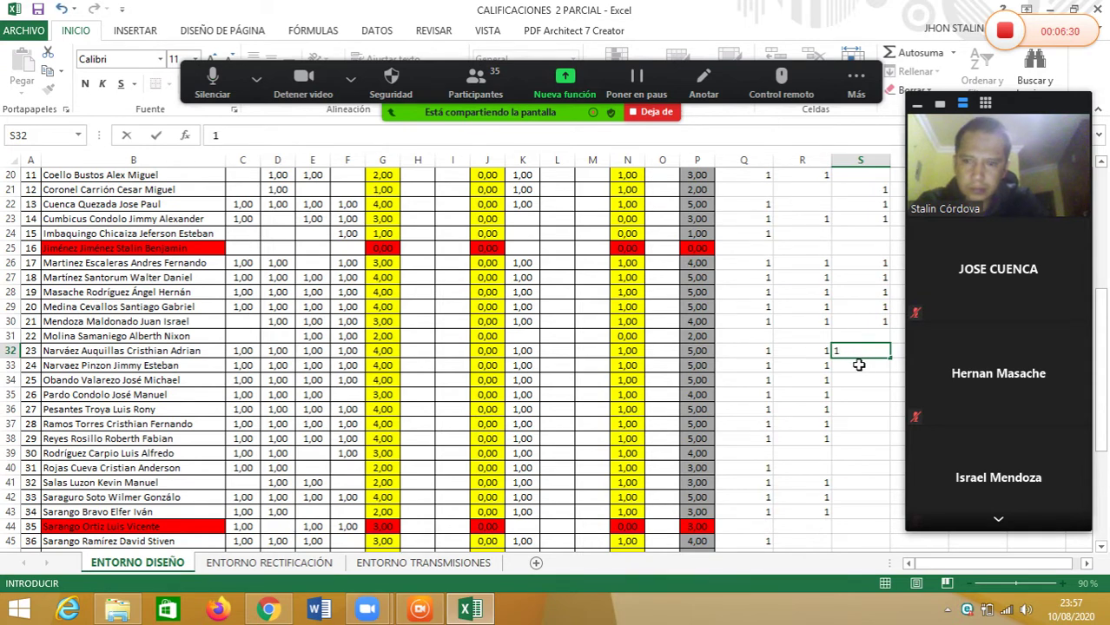
pyautogui.click(858, 368)
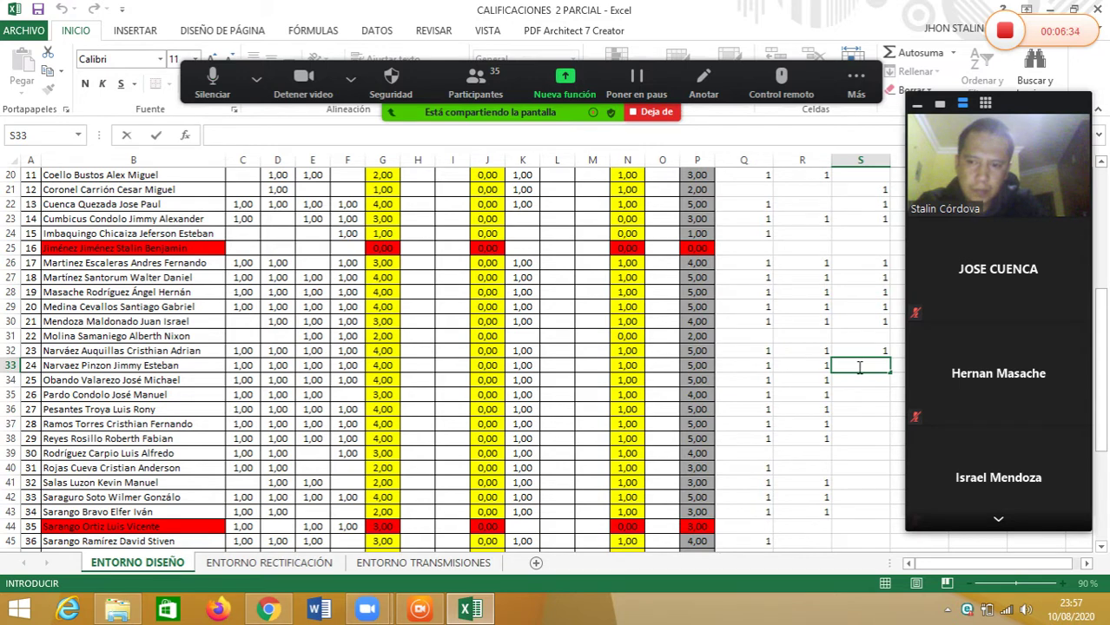
pyautogui.write('1')
pyautogui.click(854, 381)
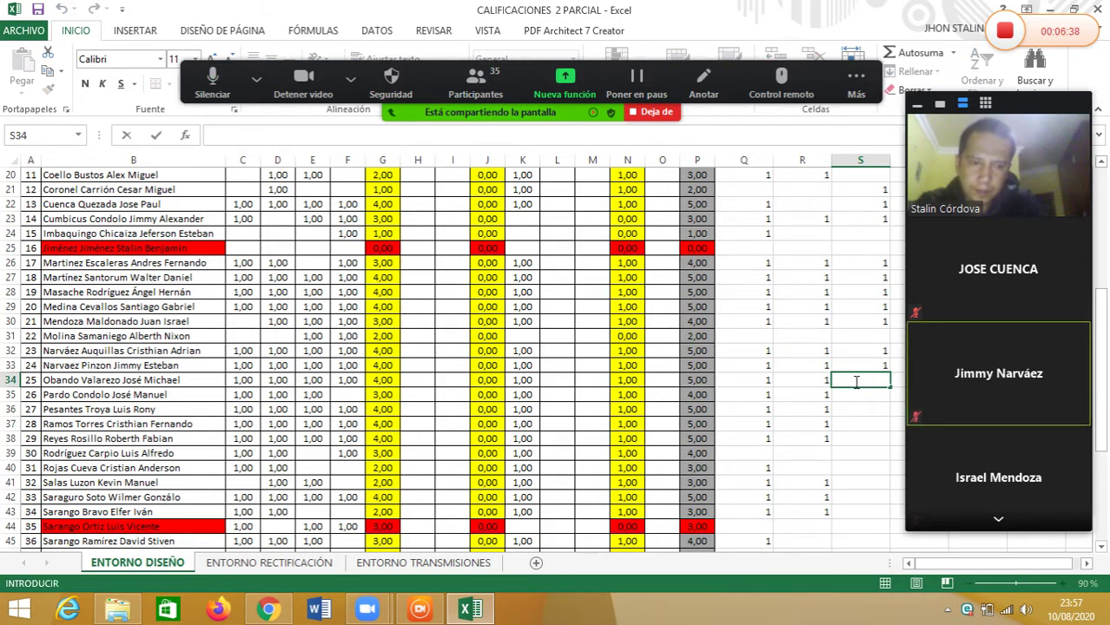
pyautogui.write('1')
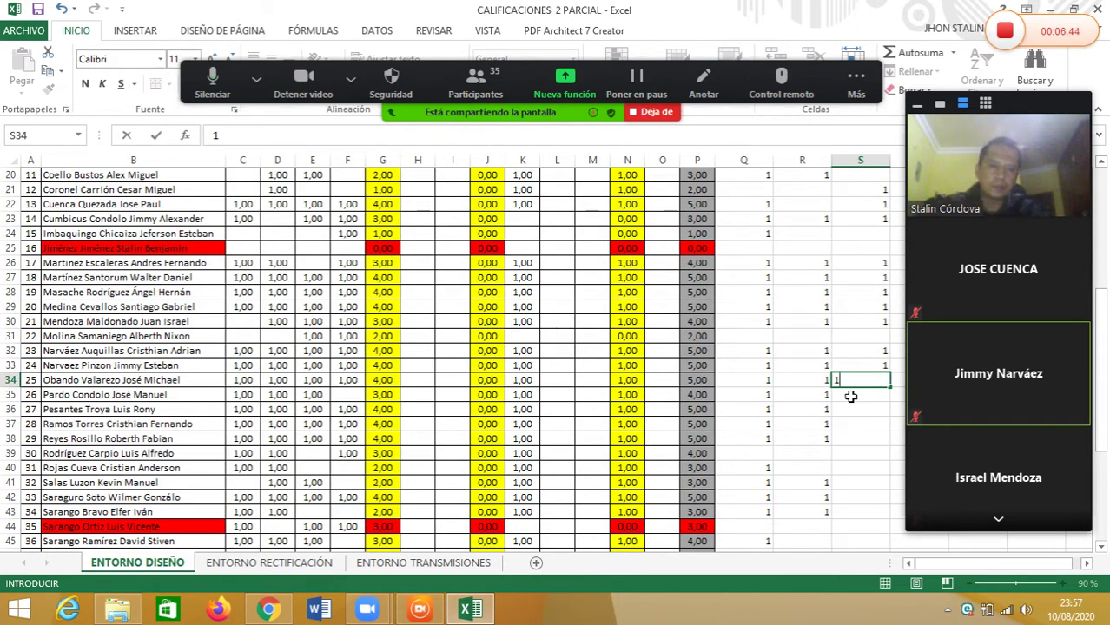
# Enter 1 in cells S35, S36 and S37 to mark students 26 to 28 as present.
pyautogui.doubleClick(851, 396)
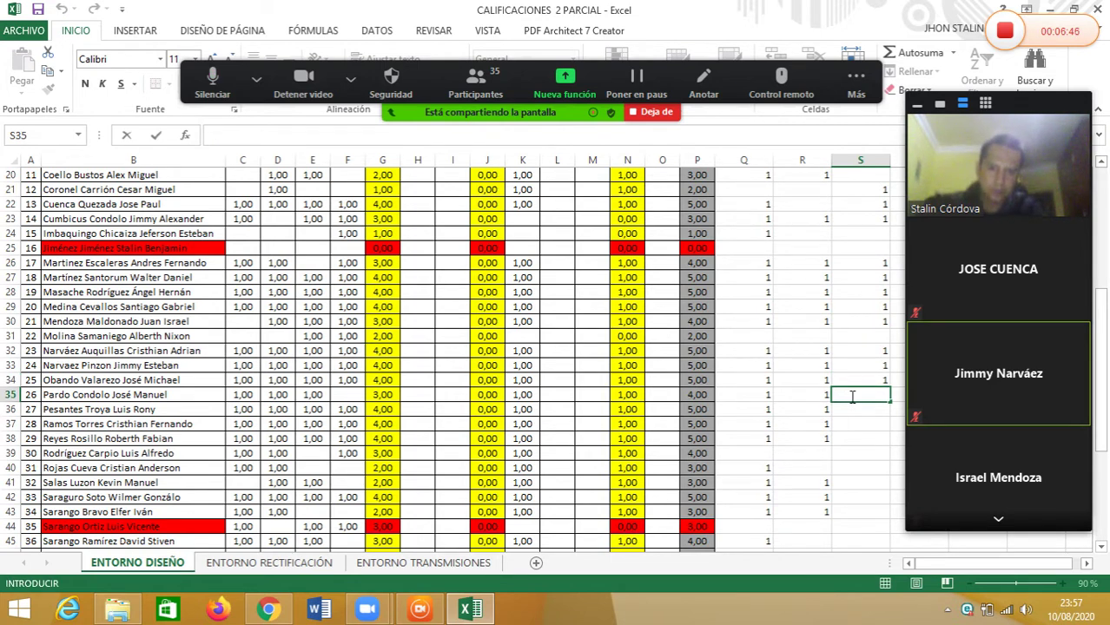
pyautogui.write('1')
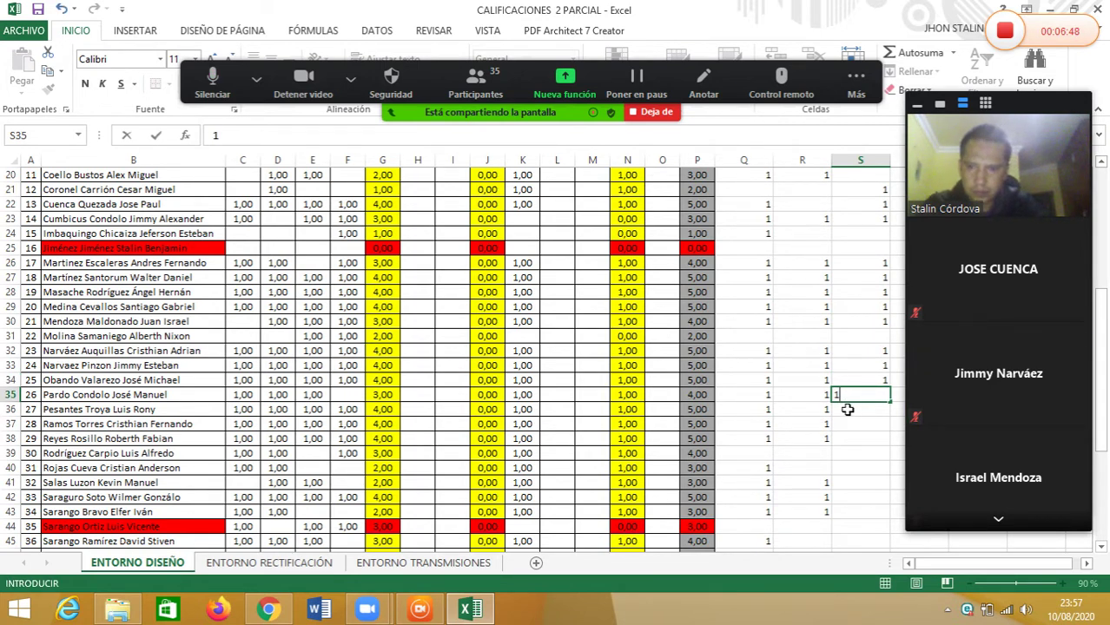
pyautogui.doubleClick(847, 409)
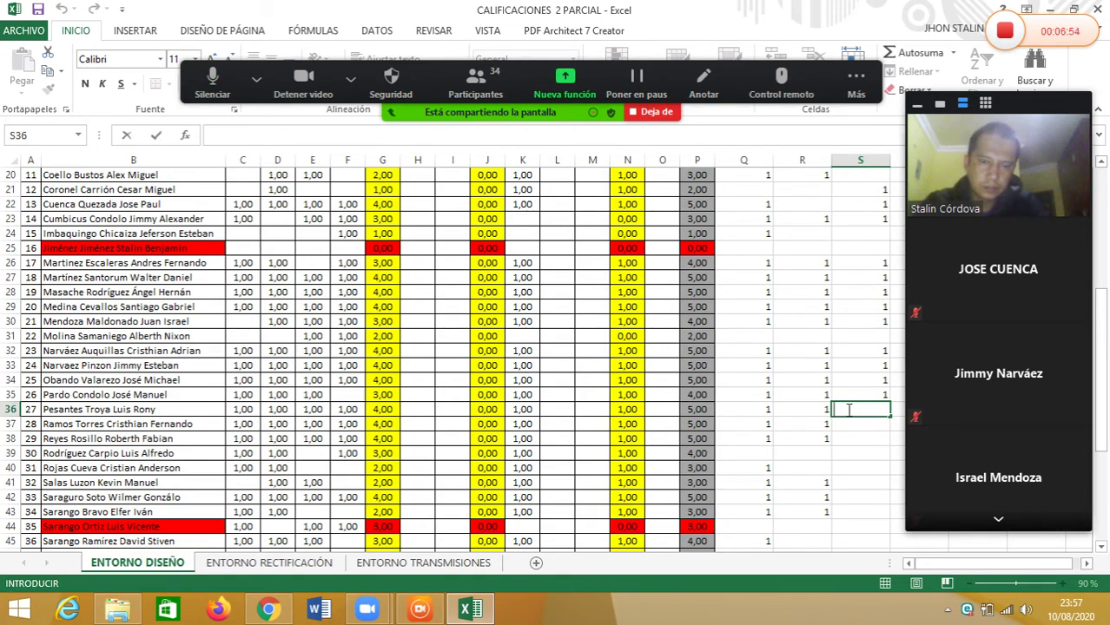
pyautogui.write('1')
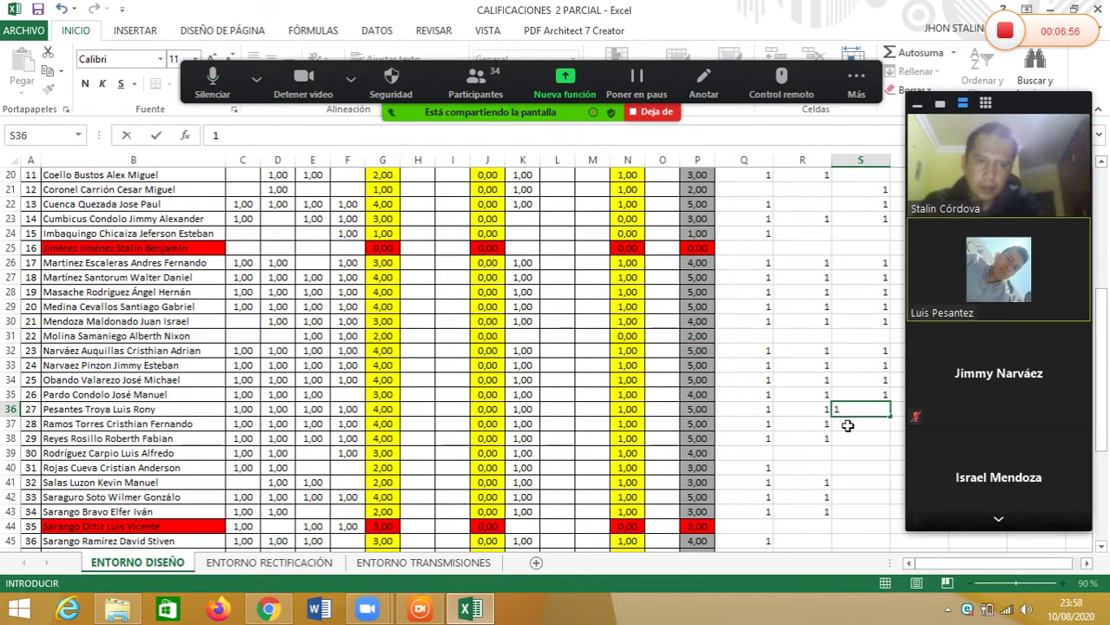
pyautogui.press('Return')
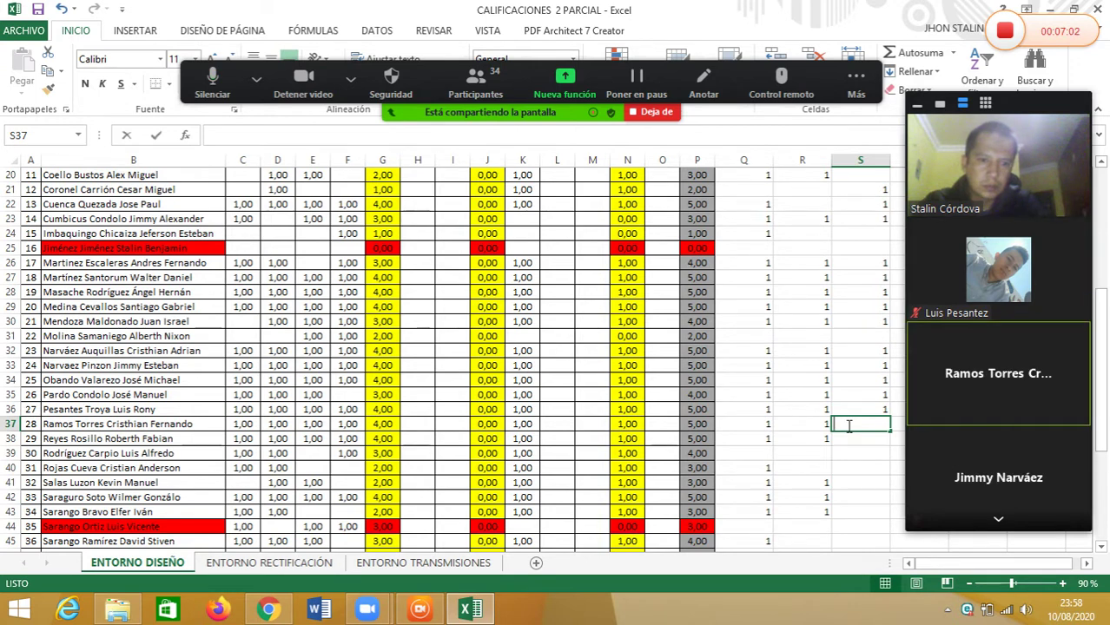
pyautogui.write('1')
# Enter 1 in cells S38 and S39 to mark students 29 and 30 as present.
pyautogui.click(845, 440)
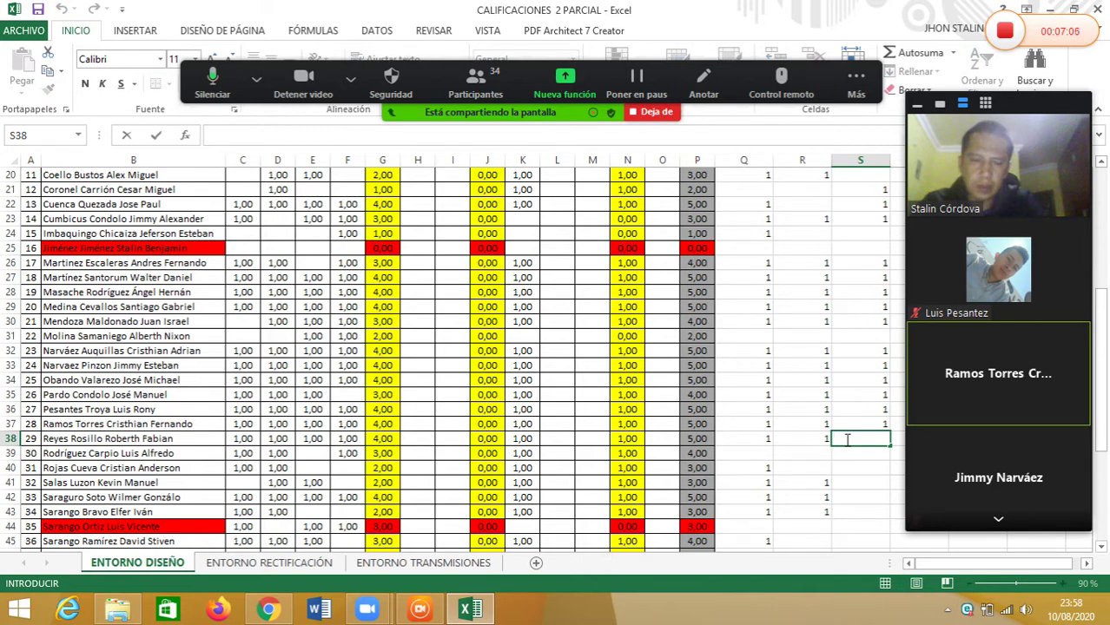
pyautogui.write('1')
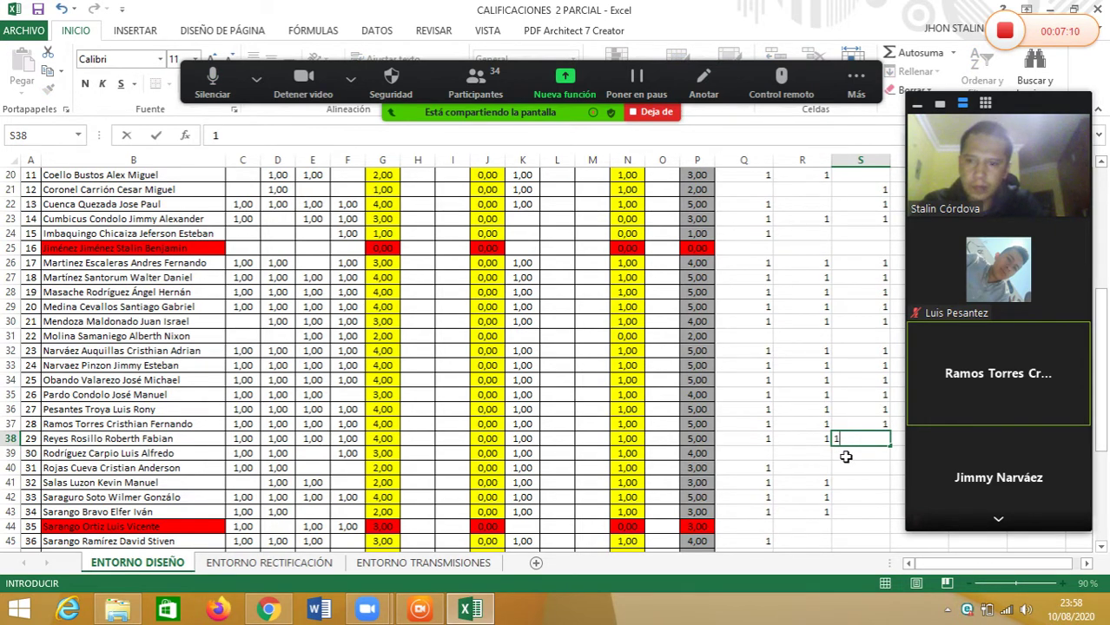
pyautogui.click(845, 457)
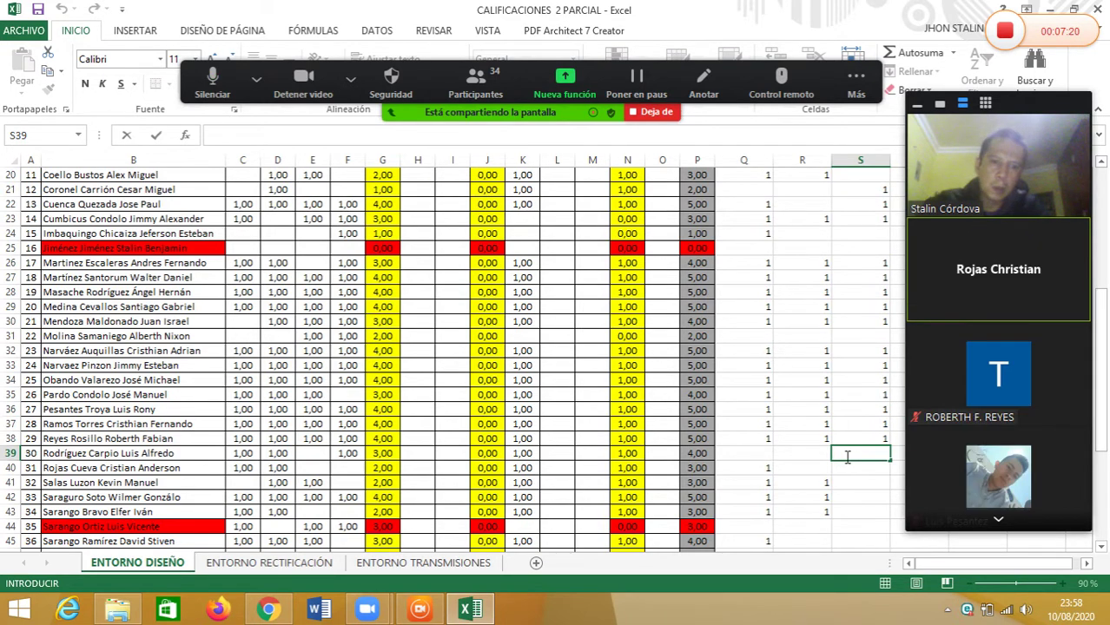
pyautogui.write('1')
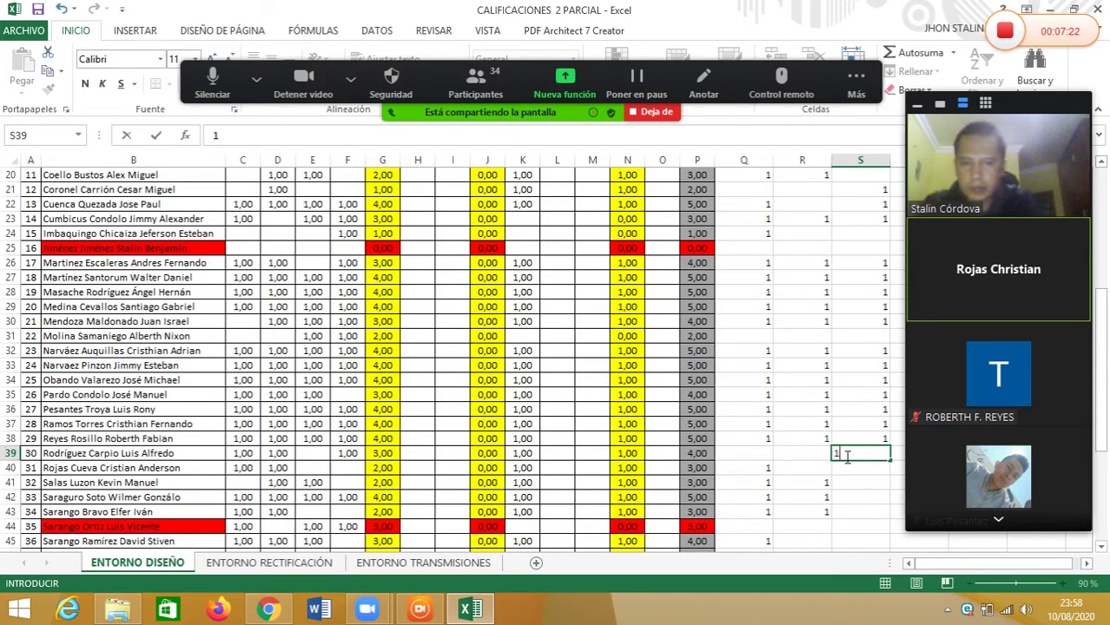
# Enter 1 in cells S40 and S41 to mark students 31 and 32 as present.
pyautogui.doubleClick(846, 468)
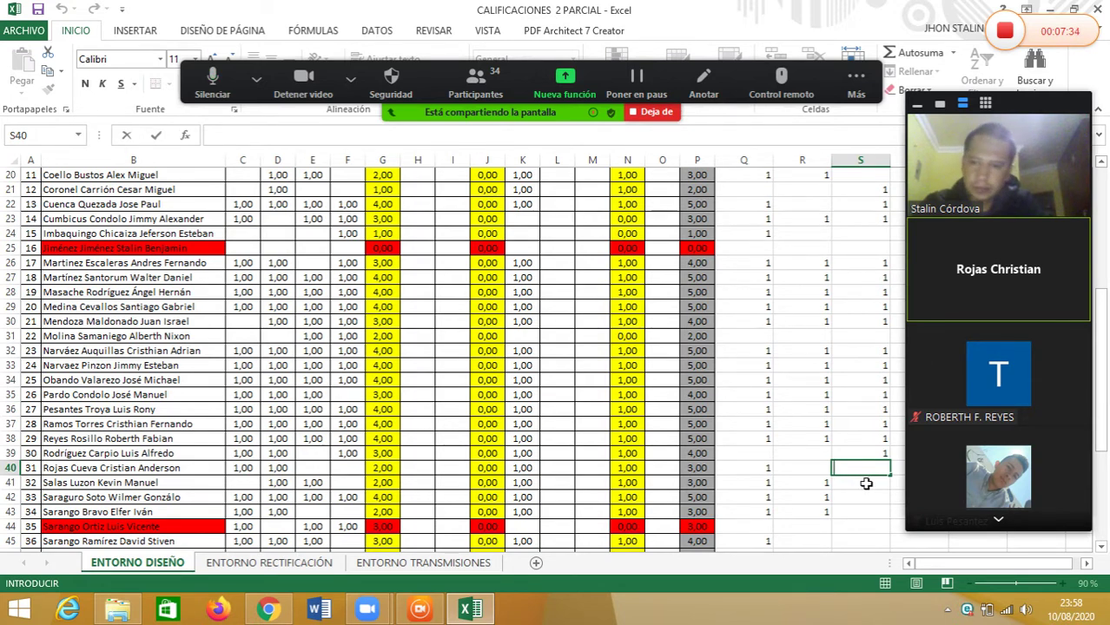
pyautogui.click(865, 484)
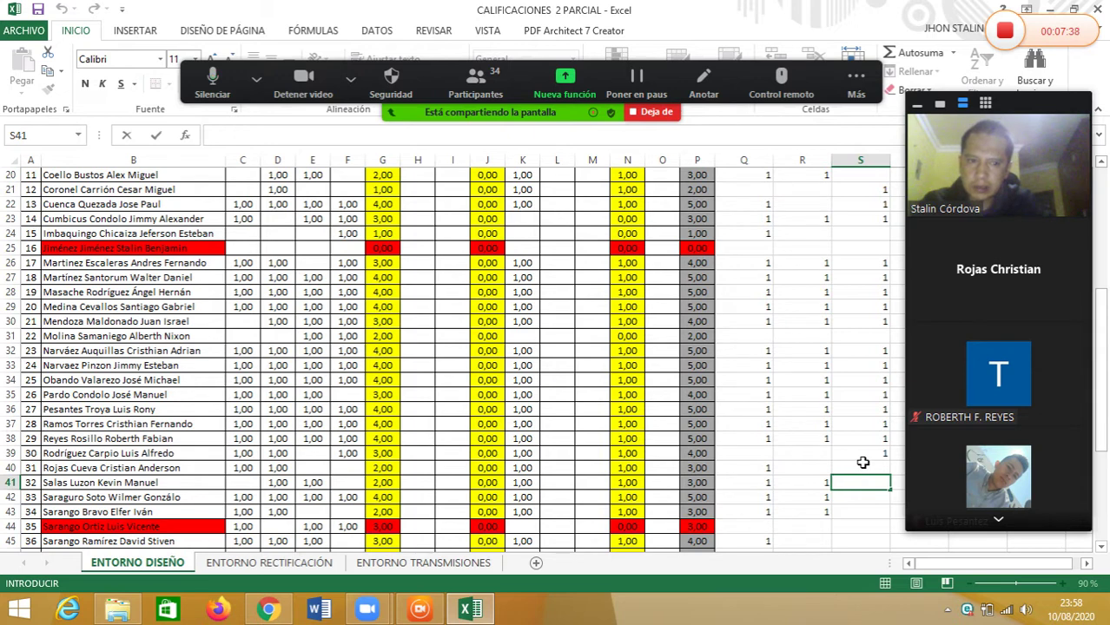
pyautogui.click(862, 468)
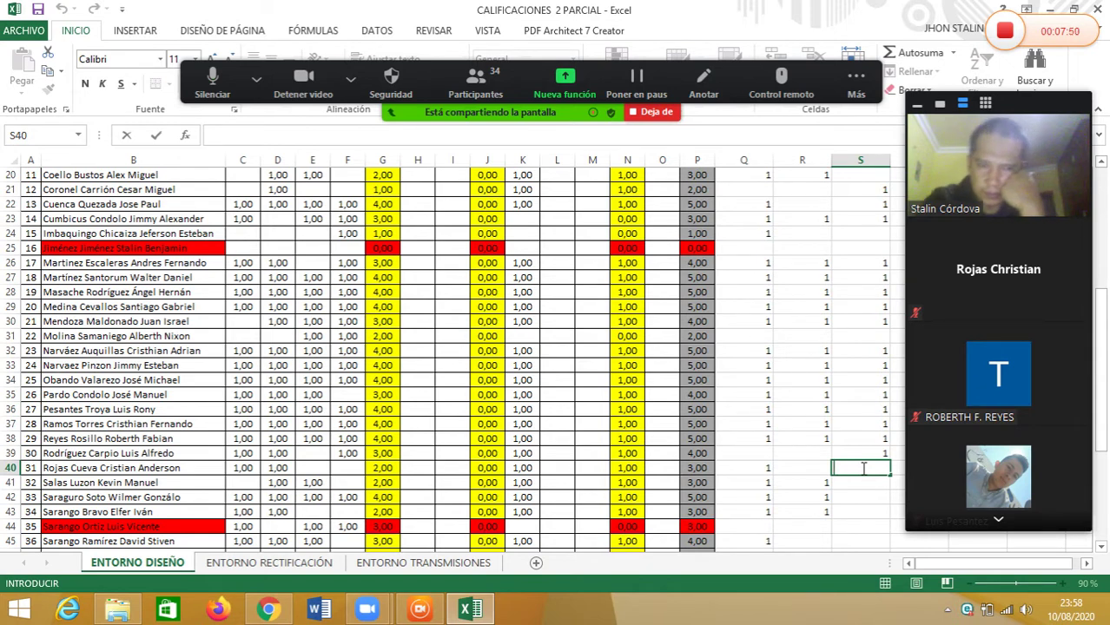
pyautogui.write('1')
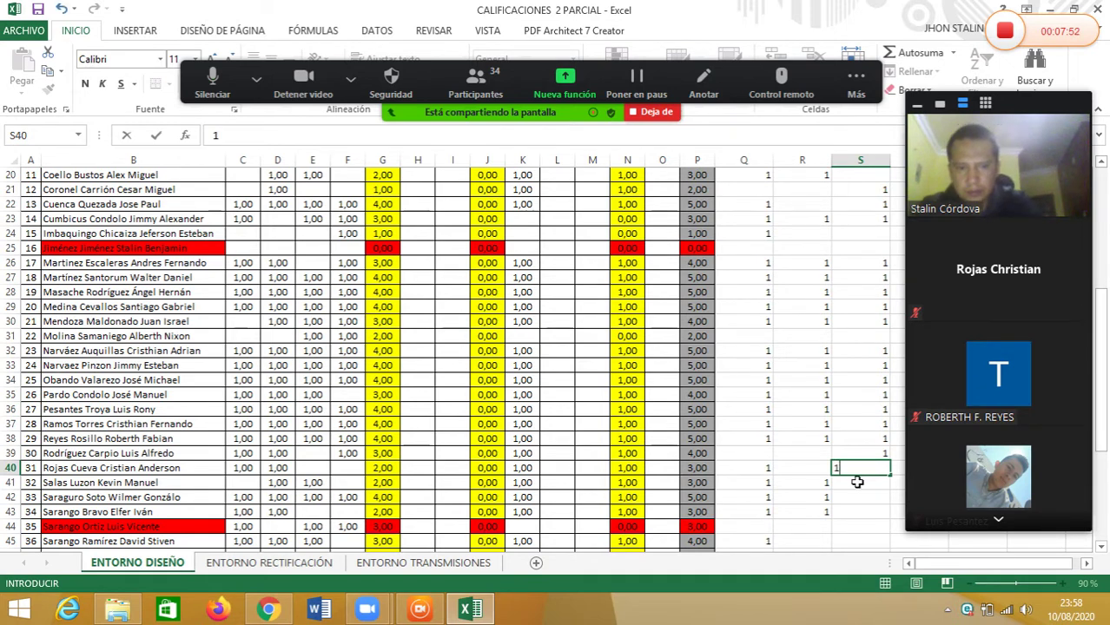
pyautogui.click(858, 482)
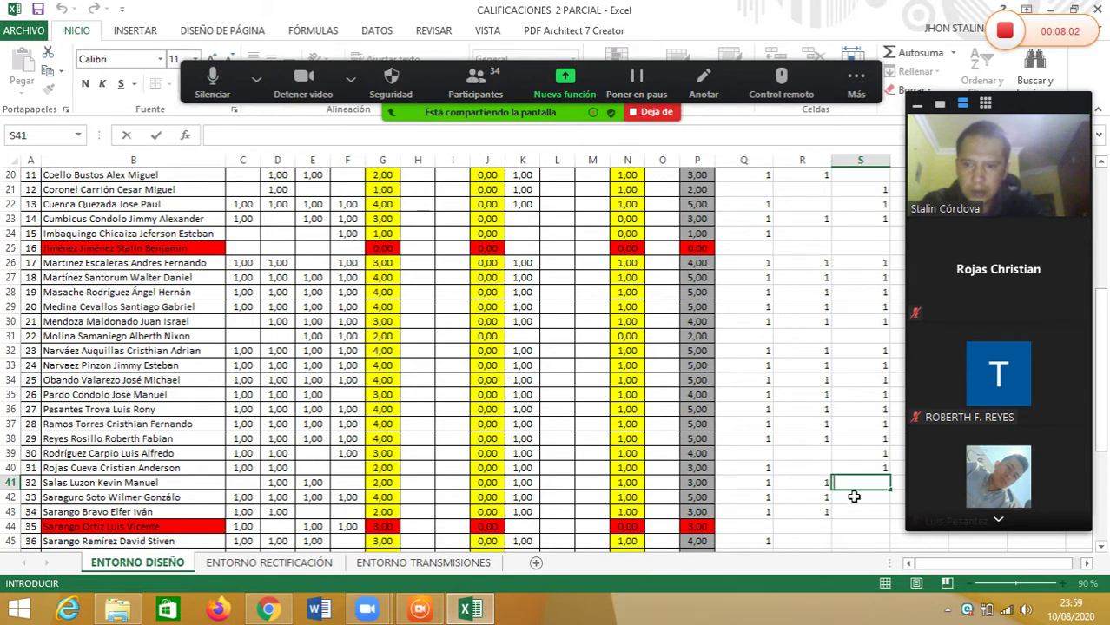
pyautogui.write('1')
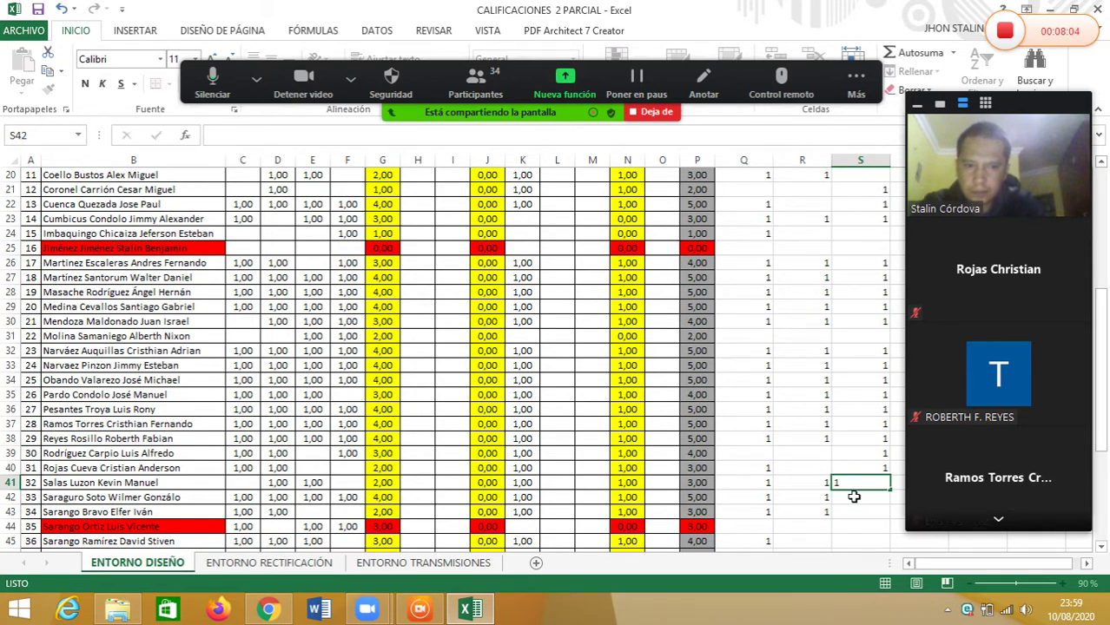
pyautogui.press('Return')
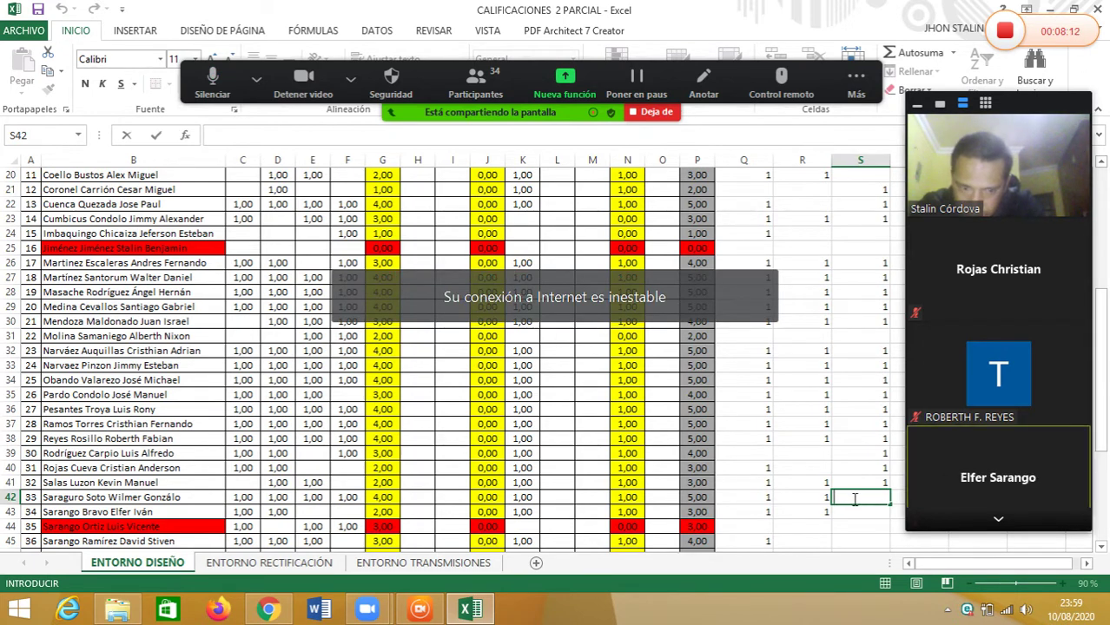
# Enter 1 in cells S42 and S43 to mark students 33 and 34 as present.
pyautogui.write('1')
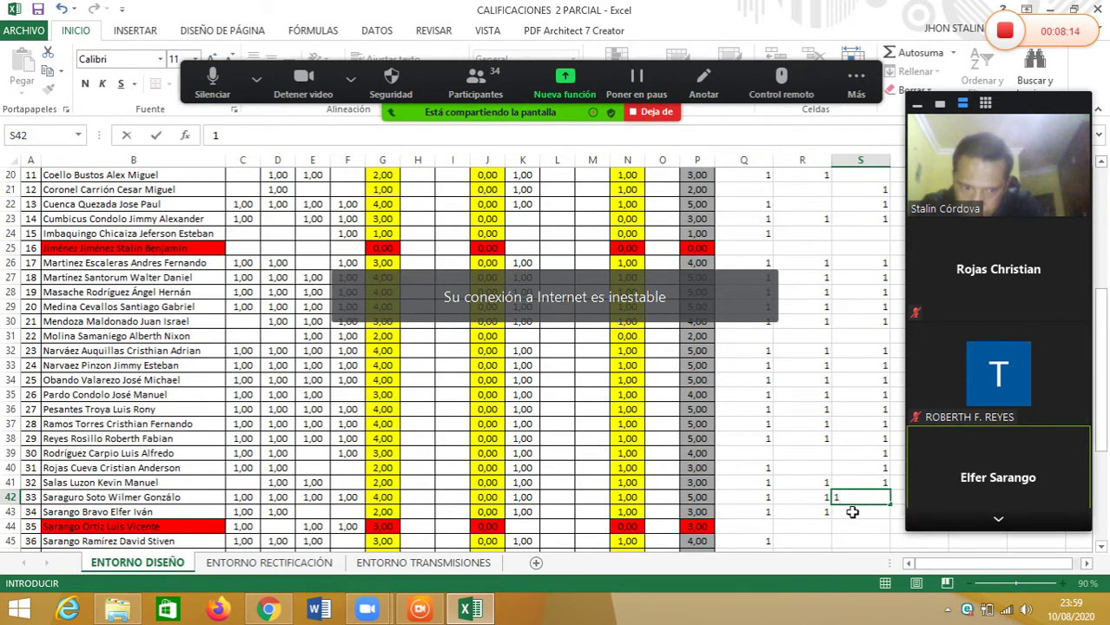
pyautogui.click(851, 512)
pyautogui.write('1')
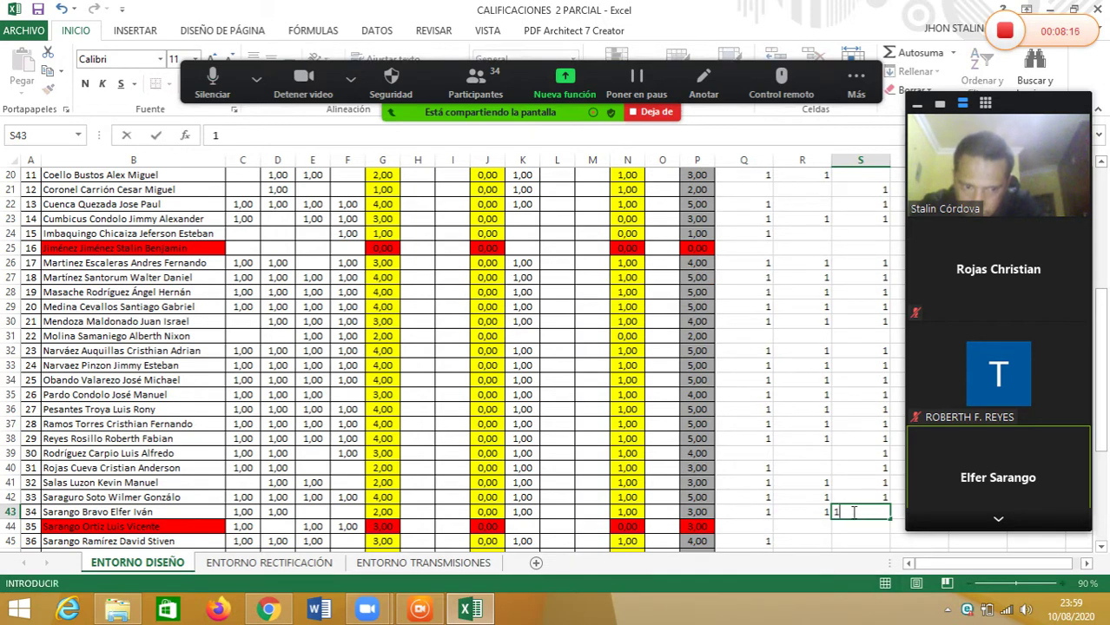
# Complete the attendance entry in S43 and leave cell S44 blank for student 35.
pyautogui.click(1101, 547)
pyautogui.click(1101, 547)
pyautogui.click(1102, 547)
pyautogui.click(1101, 547)
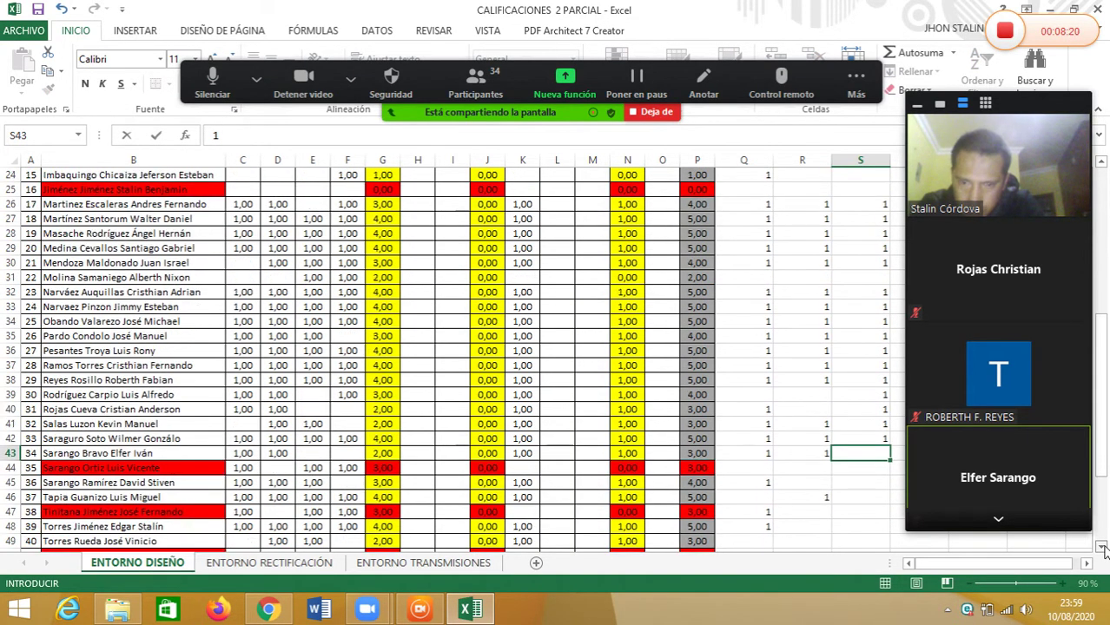
pyautogui.click(1101, 547)
pyautogui.click(1101, 548)
pyautogui.click(1102, 547)
pyautogui.click(1101, 547)
pyautogui.click(1101, 547)
pyautogui.click(1101, 548)
pyautogui.click(1101, 547)
pyautogui.click(1101, 547)
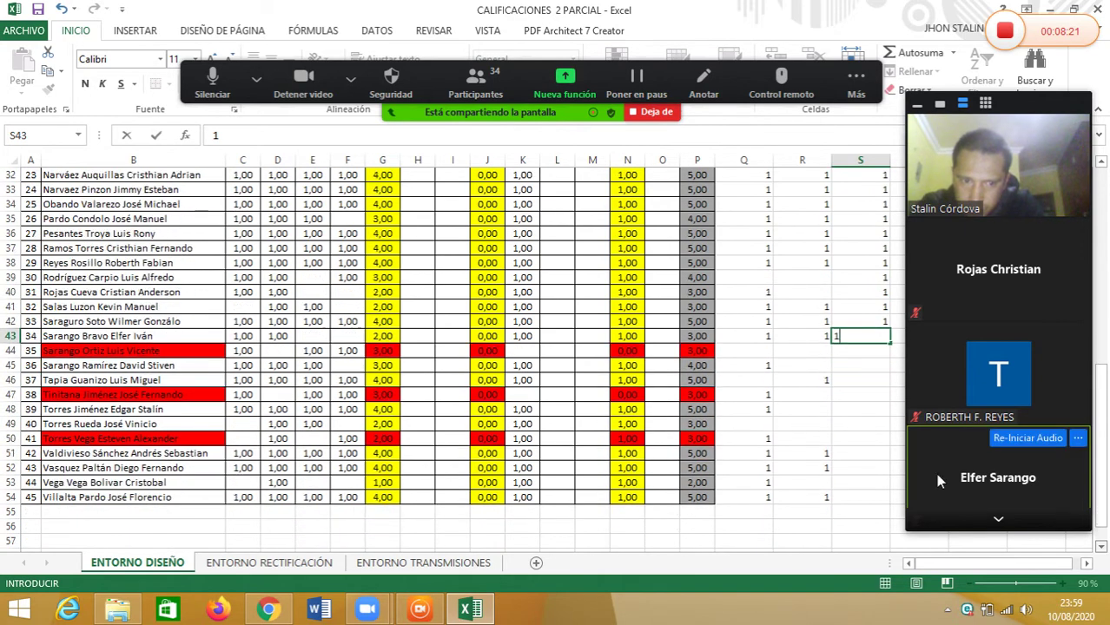
pyautogui.click(855, 352)
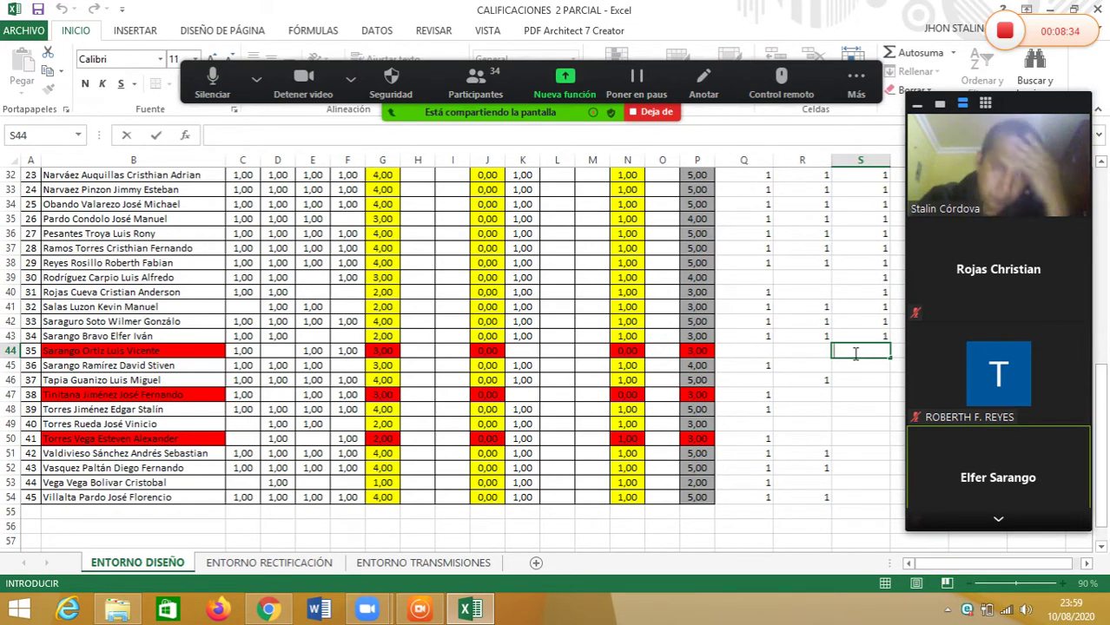
pyautogui.write('1')
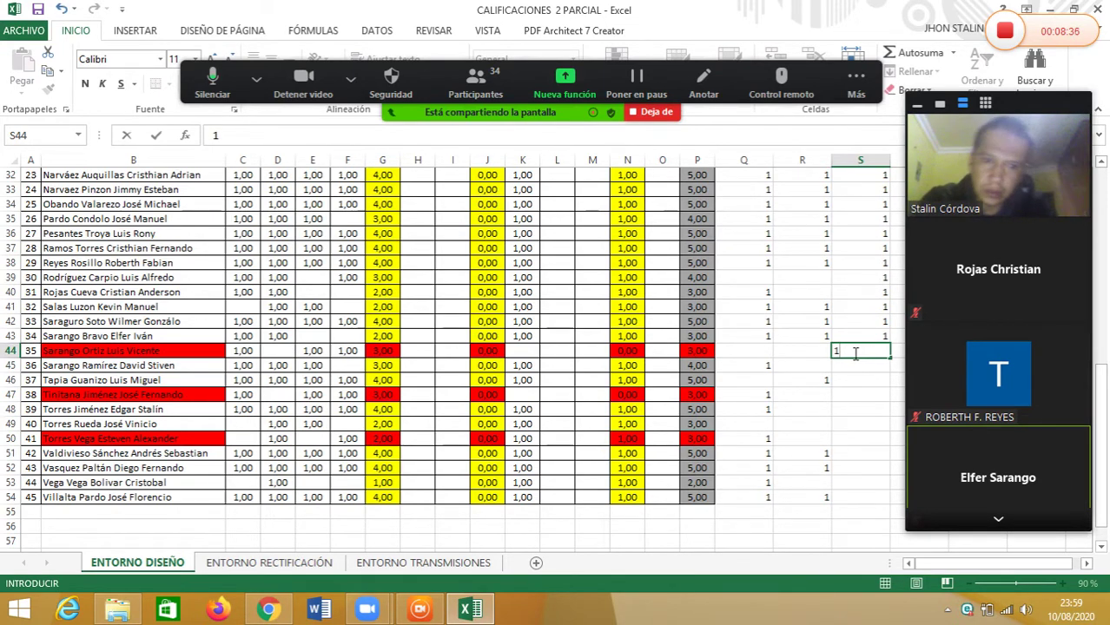
pyautogui.press('BackSpace')
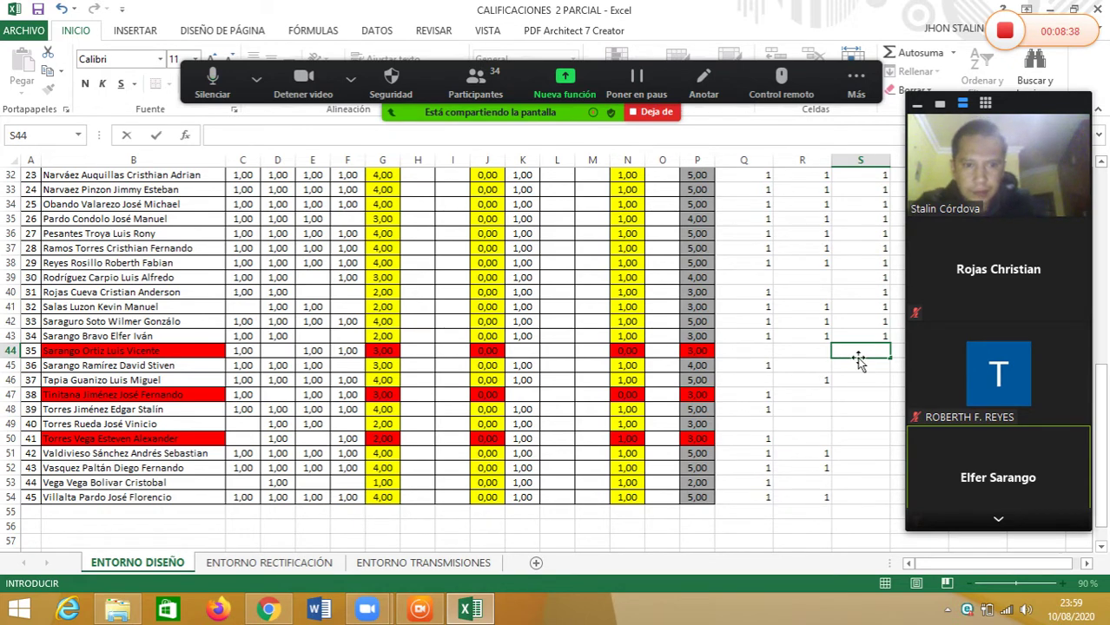
# Enter 1 in cells S45 and S46 to mark students 36 and 37 as present.
pyautogui.click(857, 364)
pyautogui.doubleClick(857, 364)
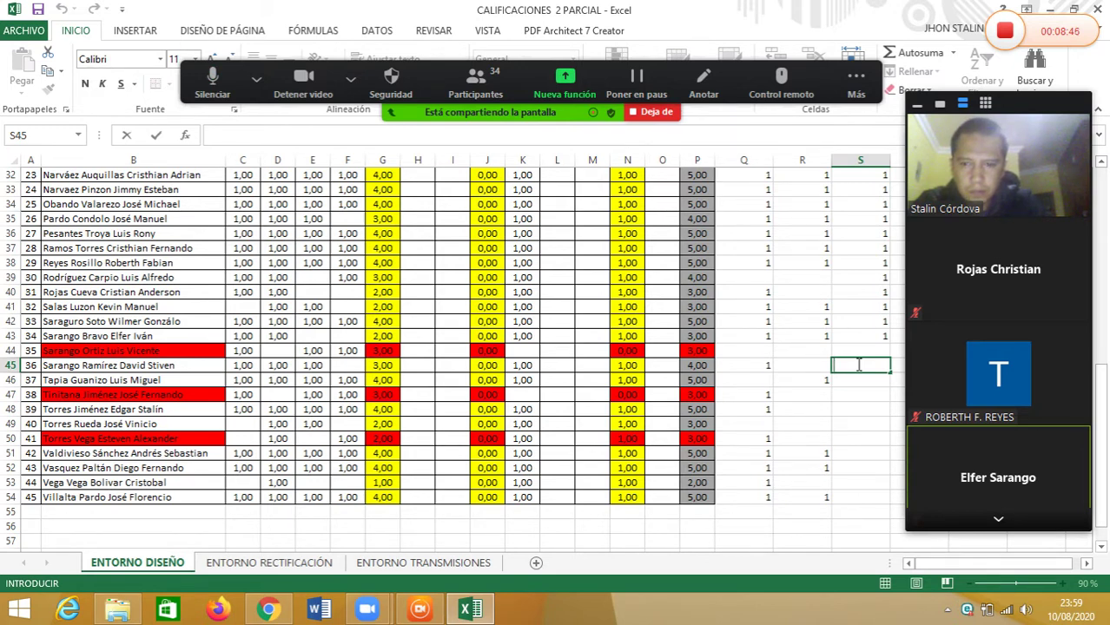
pyautogui.write('1')
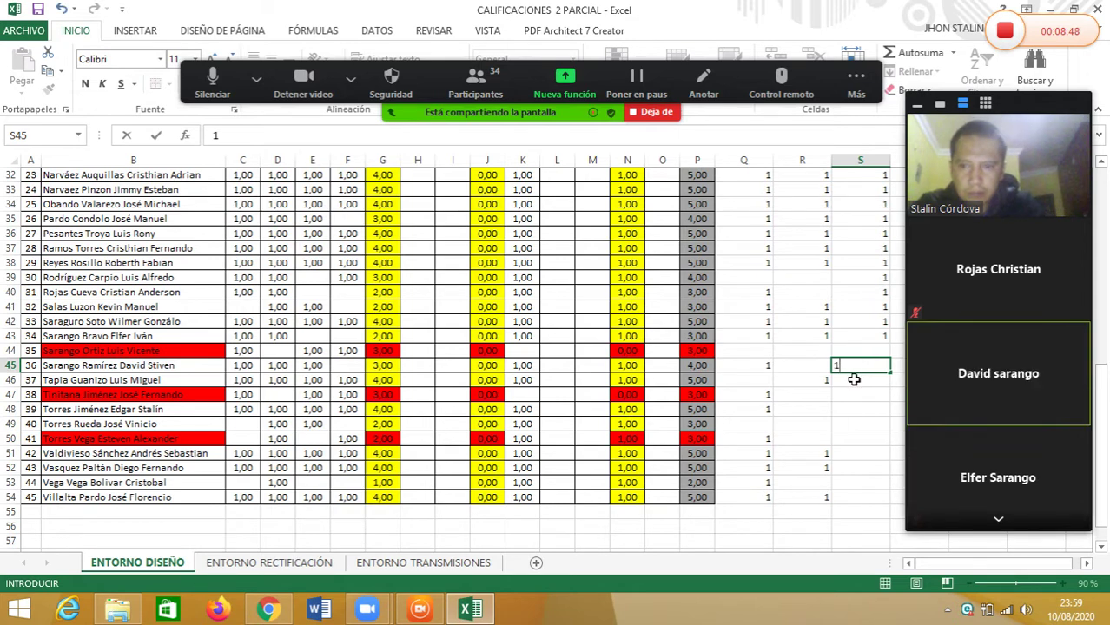
pyautogui.doubleClick(855, 380)
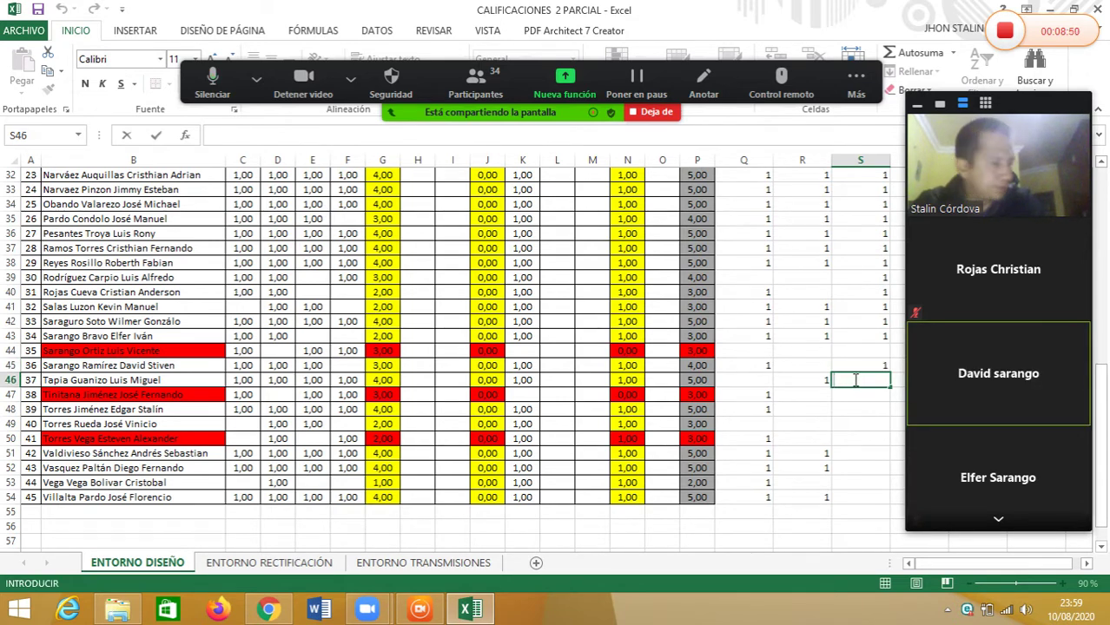
pyautogui.write('1')
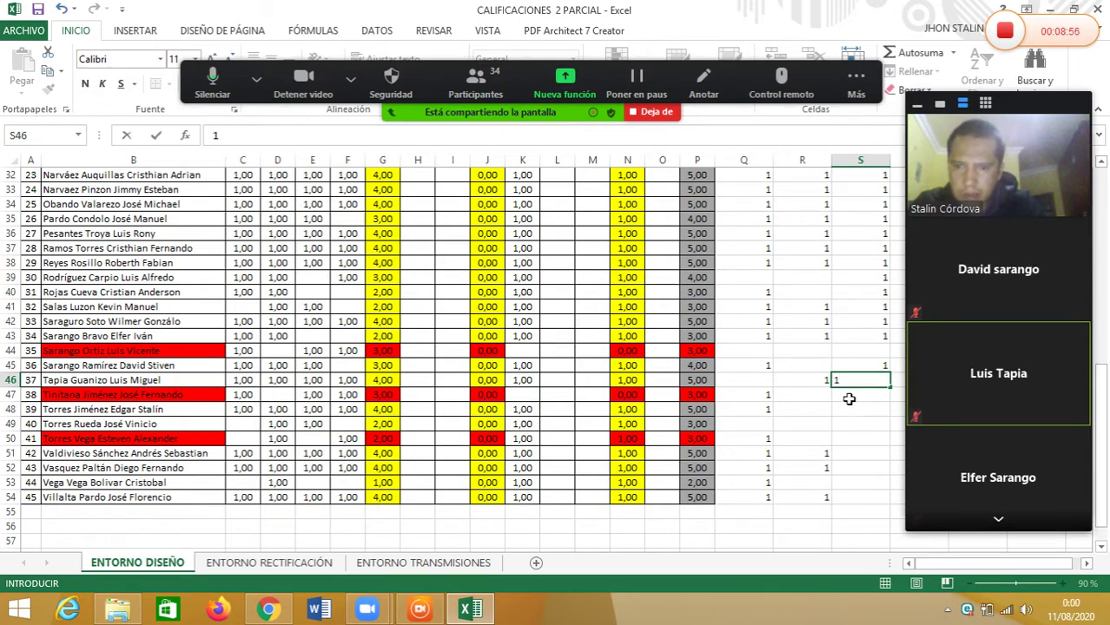
pyautogui.press('Return')
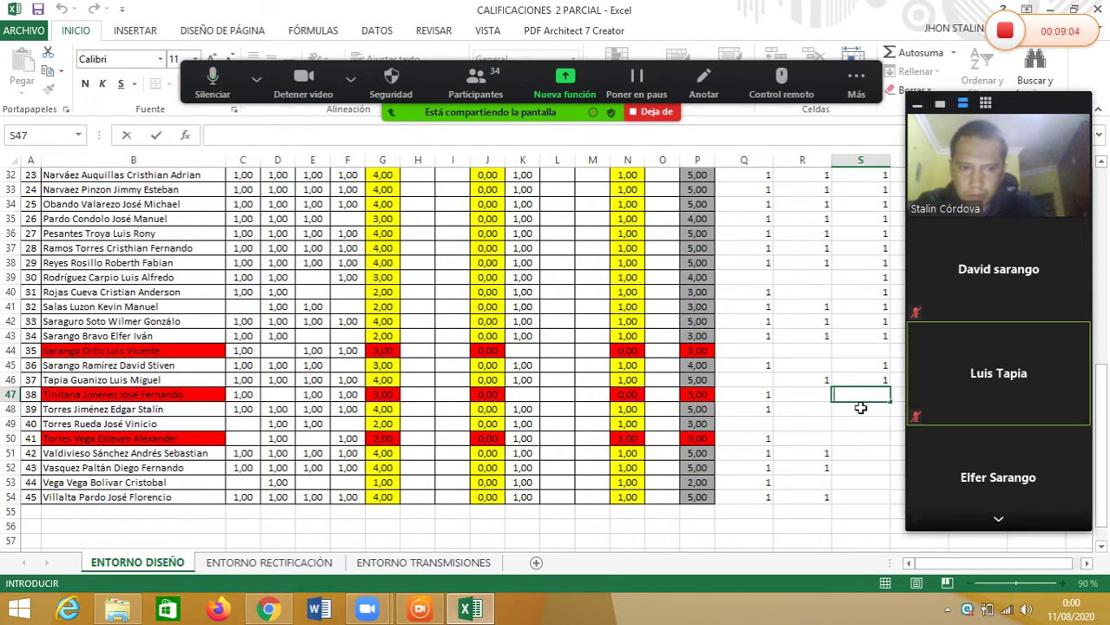
# Leave S47 blank and enter 1 in cells S48, S49 and S50 to mark students 39 to 41 as present.
pyautogui.doubleClick(861, 408)
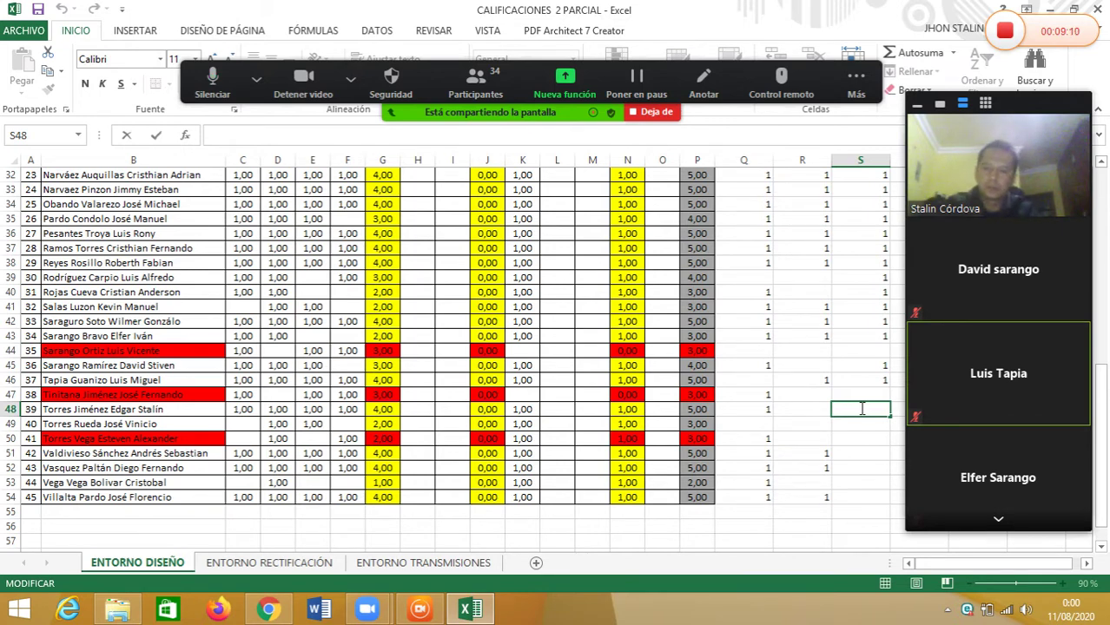
pyautogui.write('1')
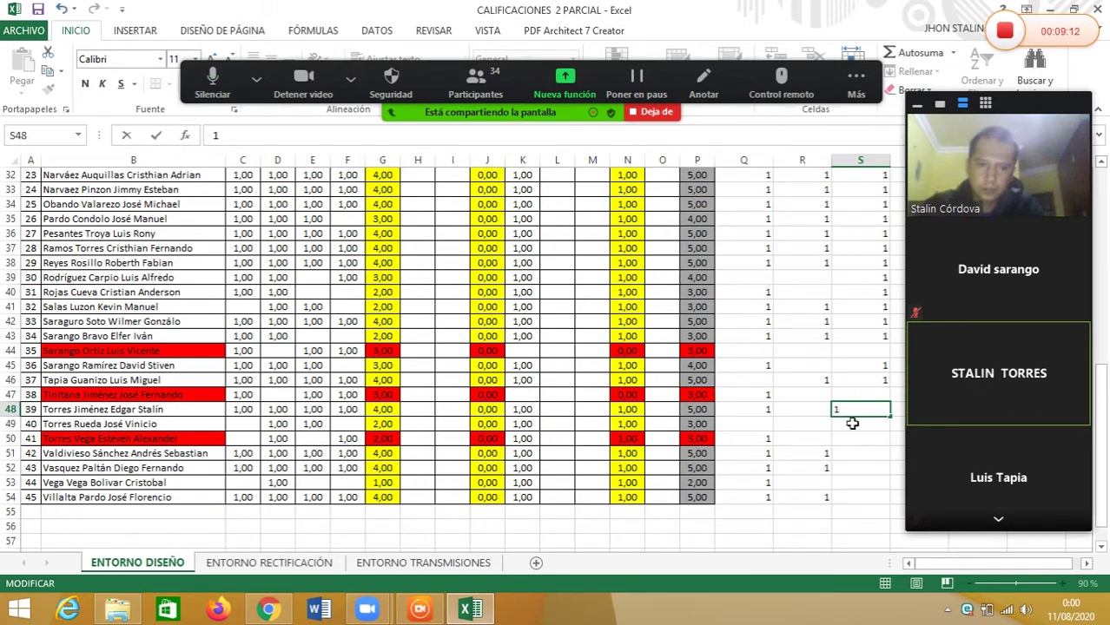
pyautogui.press('Return')
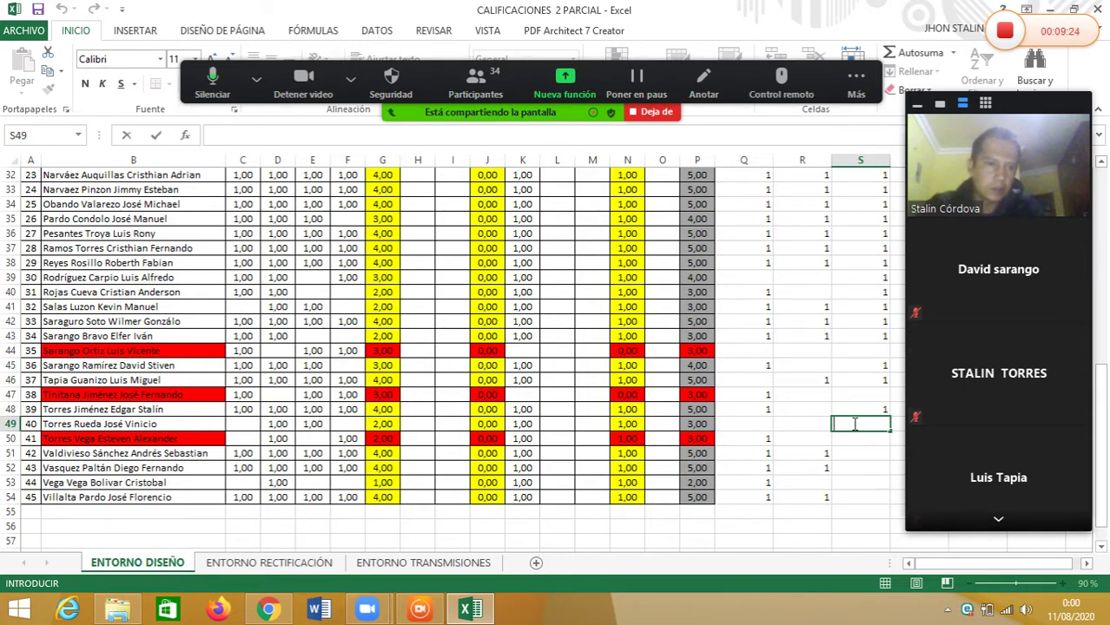
pyautogui.write('1')
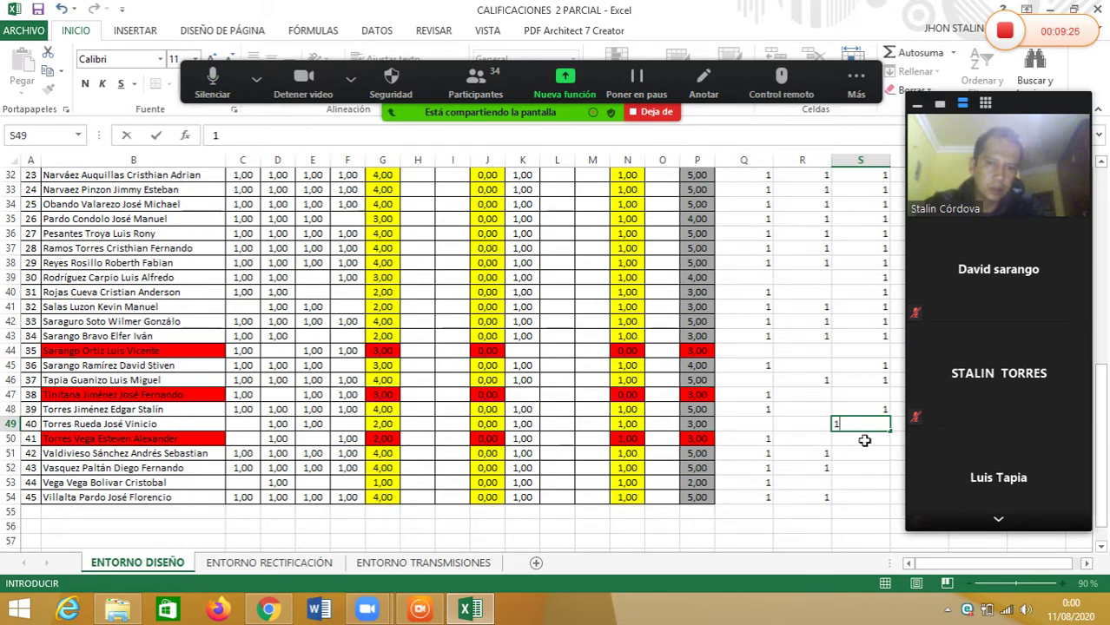
pyautogui.doubleClick(865, 438)
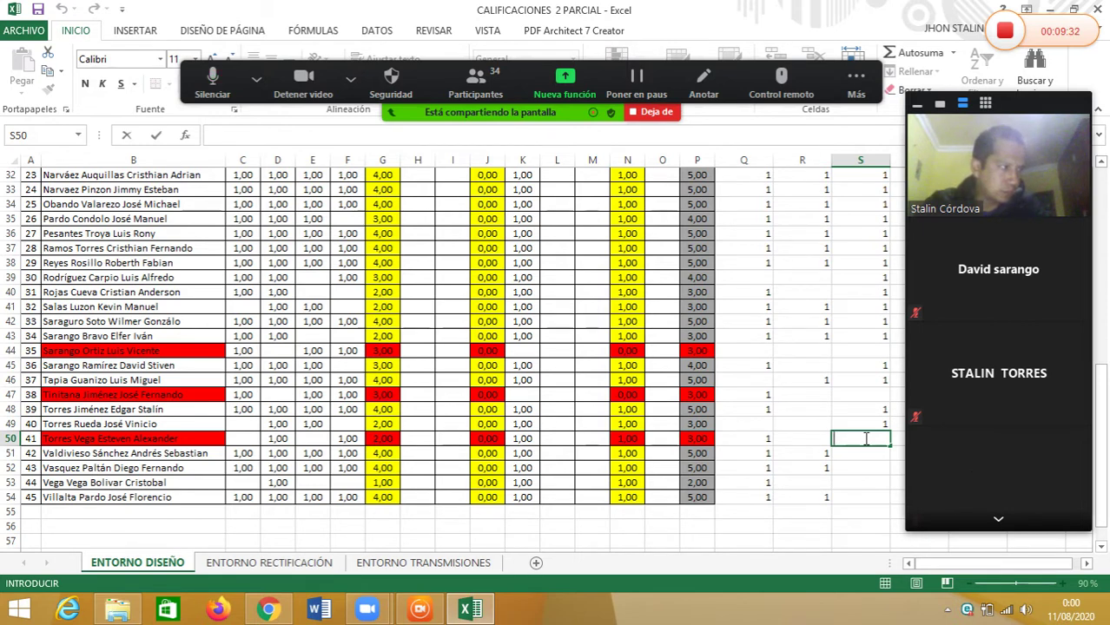
pyautogui.write('1')
pyautogui.doubleClick(865, 454)
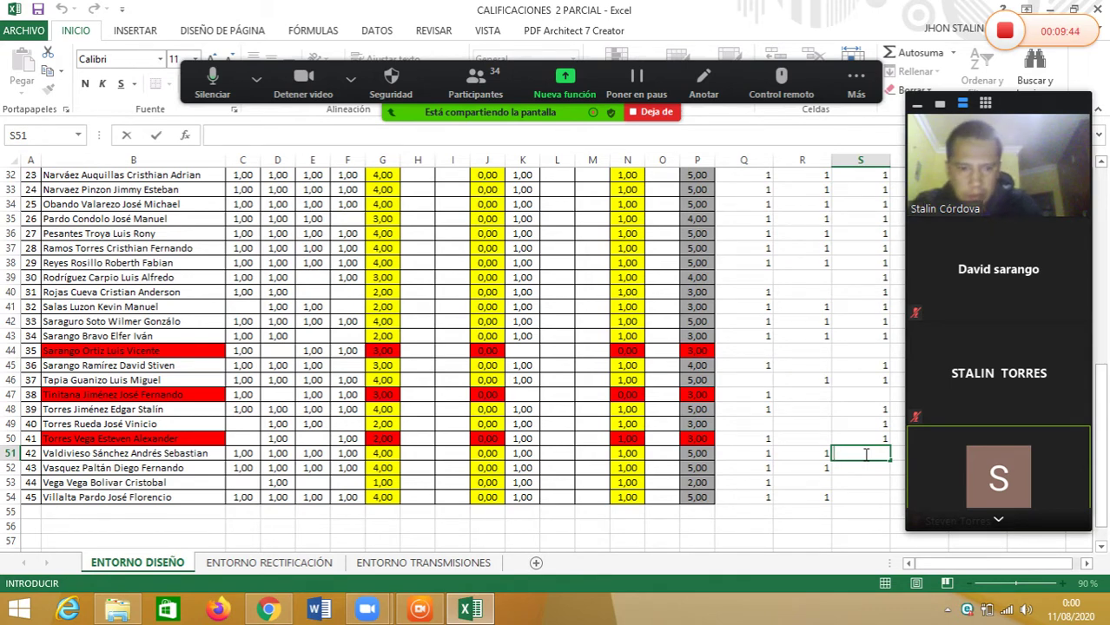
# Enter 1 in cells S52, S53 and S54 to mark students 43 to 45 as present, and save the workbook.
pyautogui.click(866, 468)
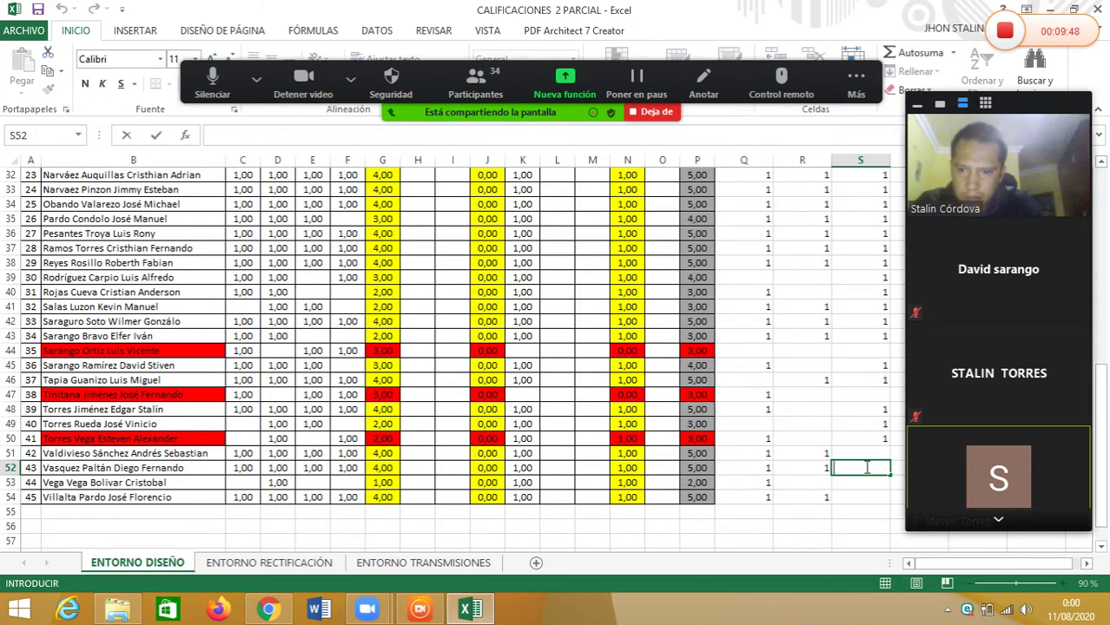
pyautogui.write('1')
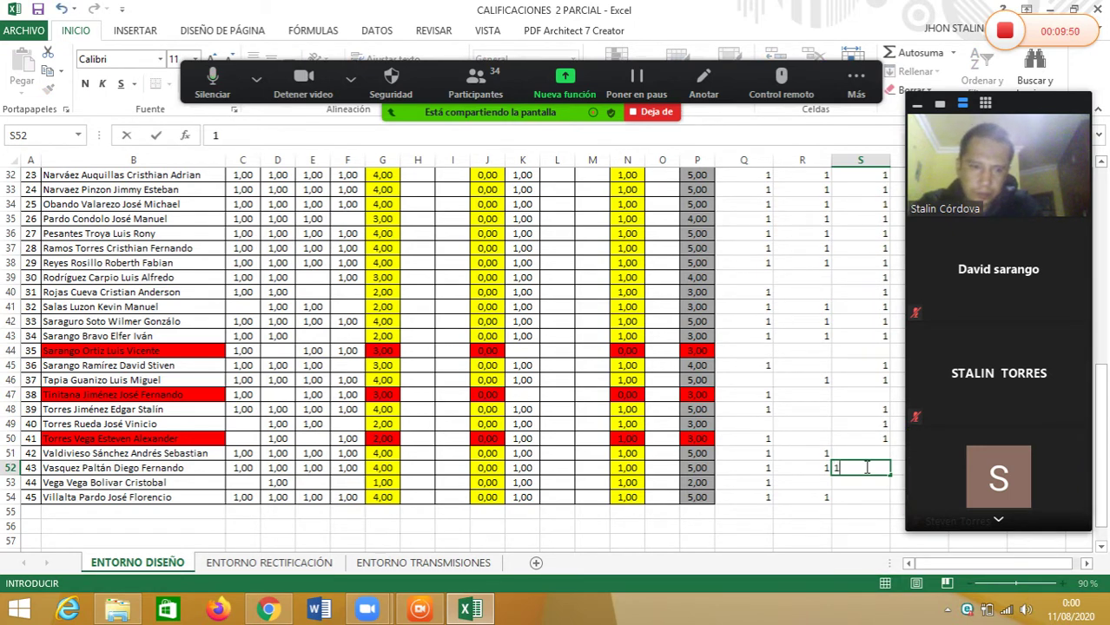
pyautogui.press('Return')
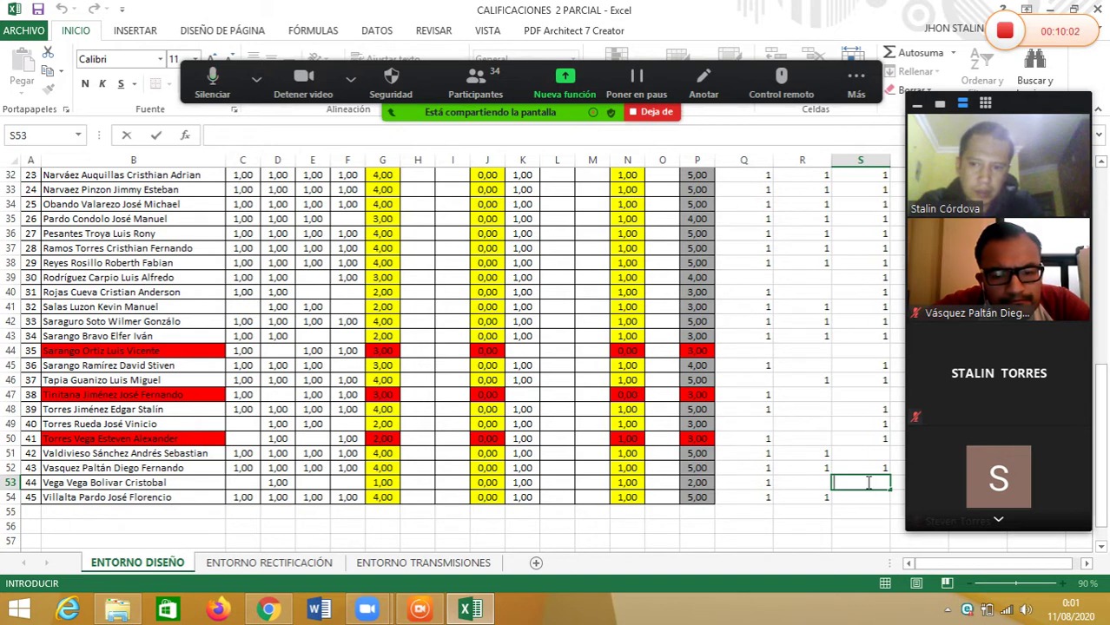
pyautogui.write('1')
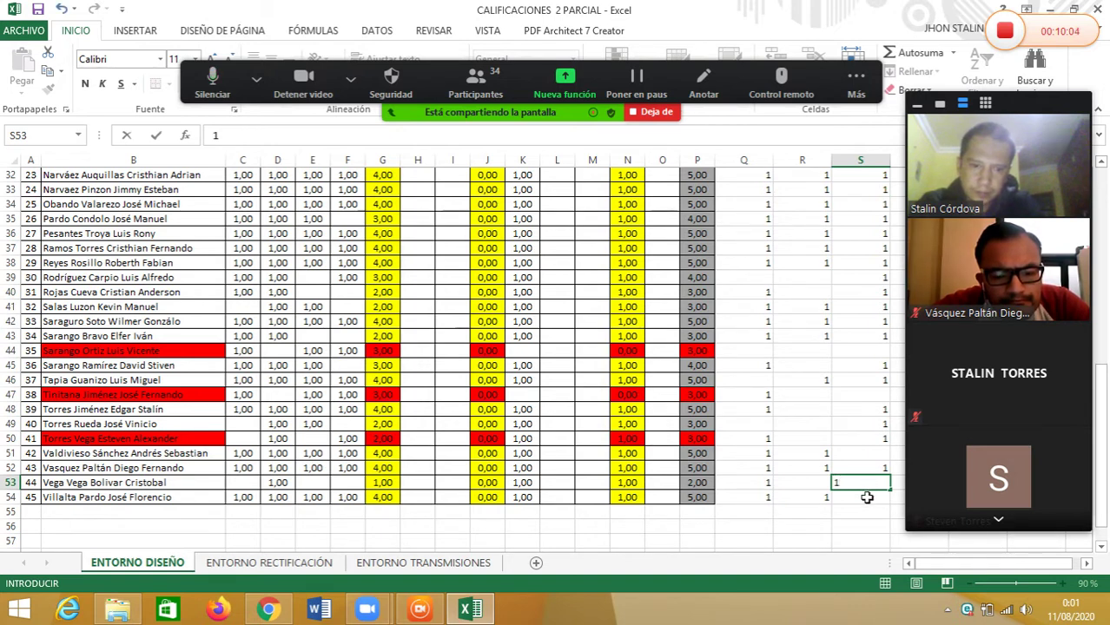
pyautogui.click(868, 496)
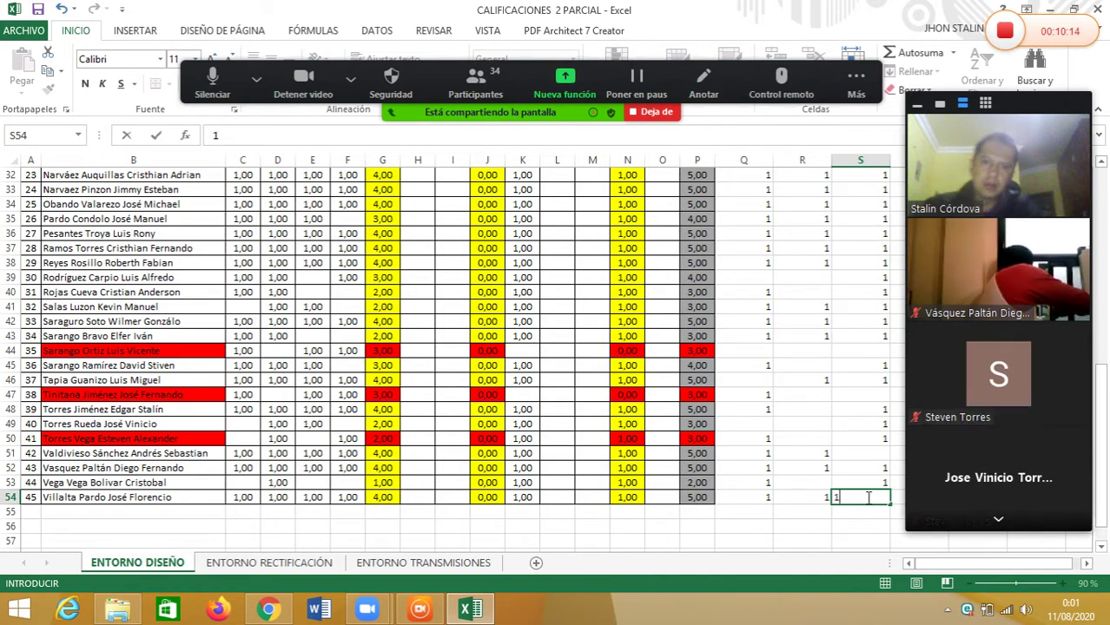
pyautogui.click(37, 11)
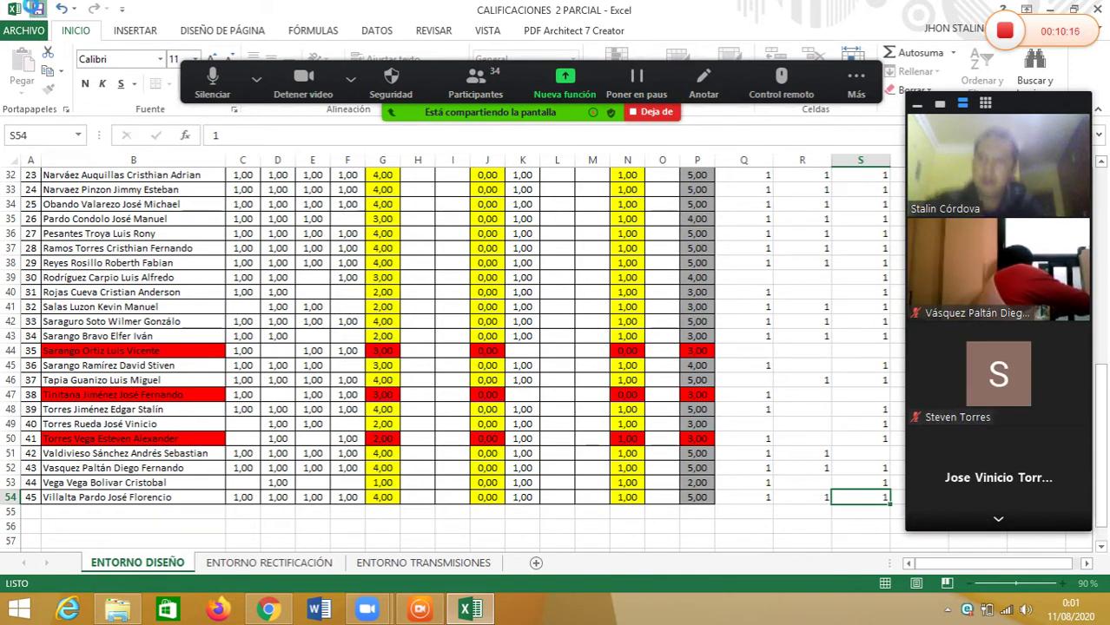
# Switch to Chrome and open the bookmarked Ambiente virtual de aprendizaje site in a new tab, moving the meeting controls off the bookmarks.
pyautogui.click(268, 609)
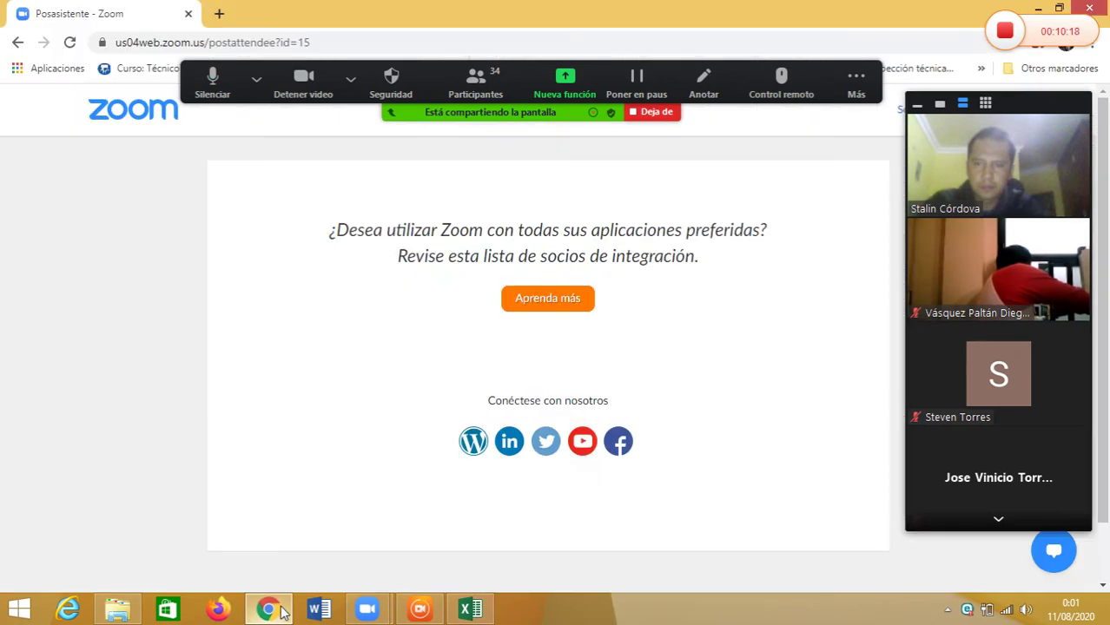
pyautogui.click(350, 78)
pyautogui.press('Escape')
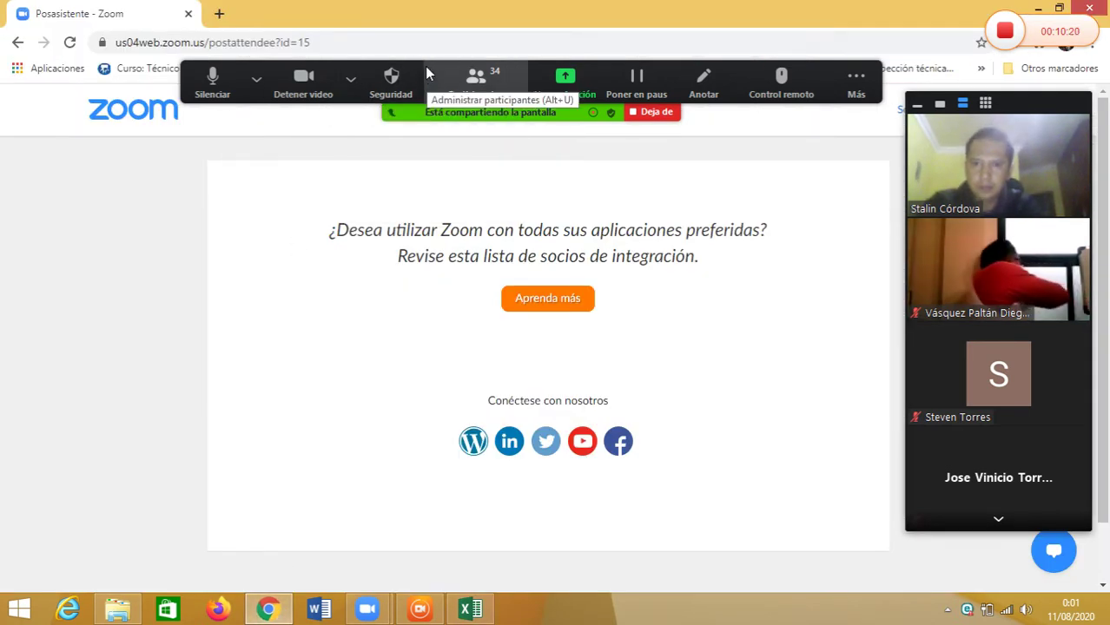
pyautogui.click(425, 66)
pyautogui.moveTo(317, 156); pyautogui.dragTo(261, 161)
pyautogui.rightClick(292, 76)
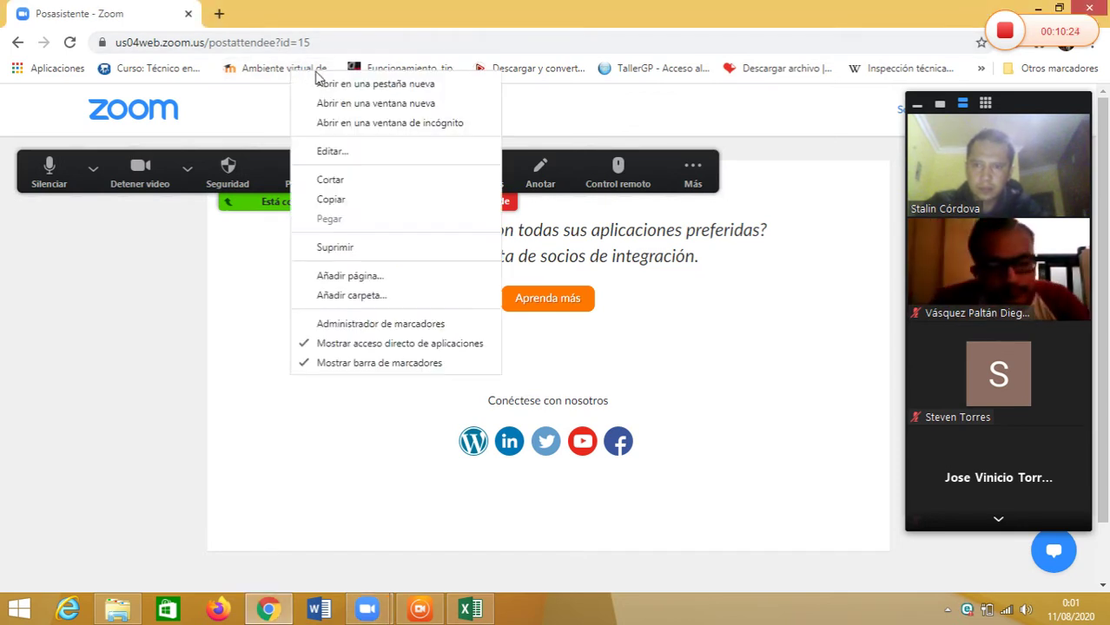
pyautogui.click(319, 84)
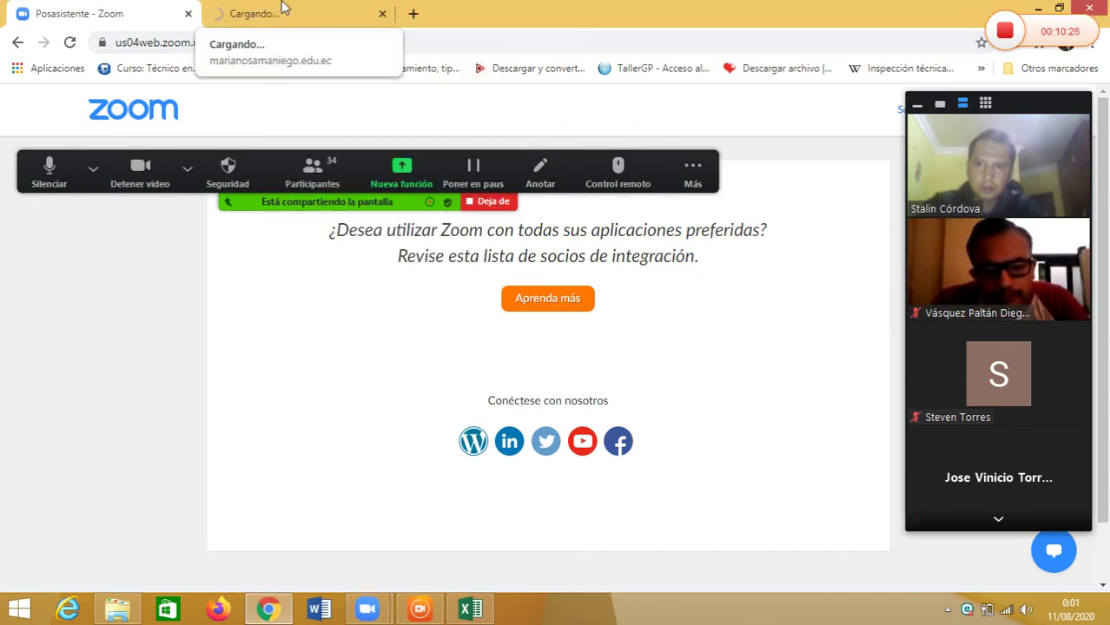
pyautogui.click(282, 11)
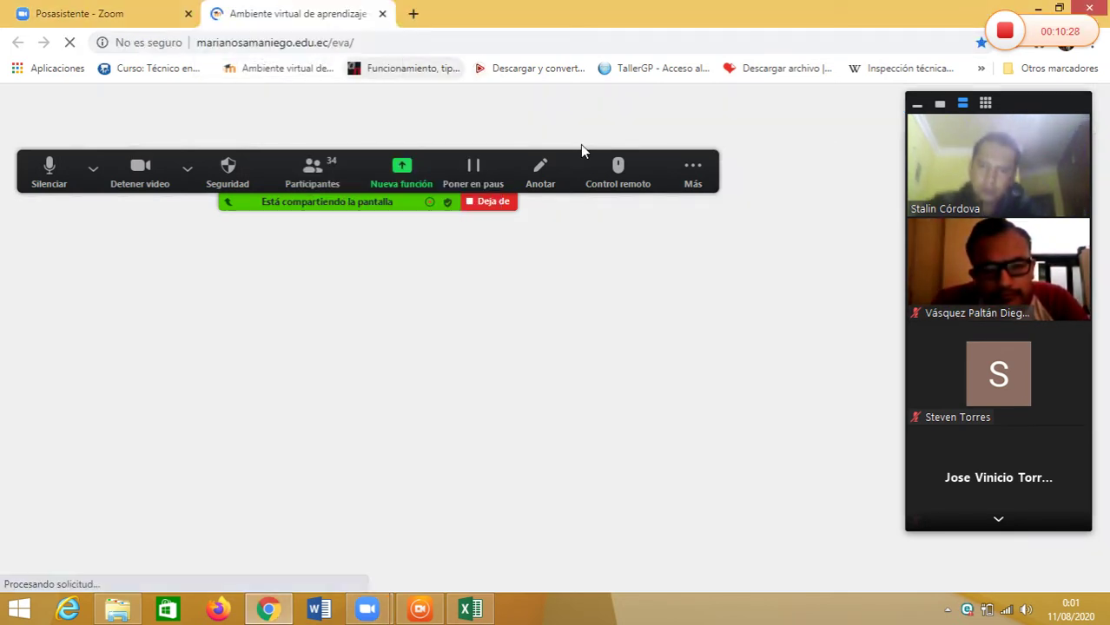
# Log in to Ambiente Virtual - ITSFMS with the saved username and account password, keeping the meeting windows clear of the page.
pyautogui.moveTo(510, 162); pyautogui.dragTo(578, 47)
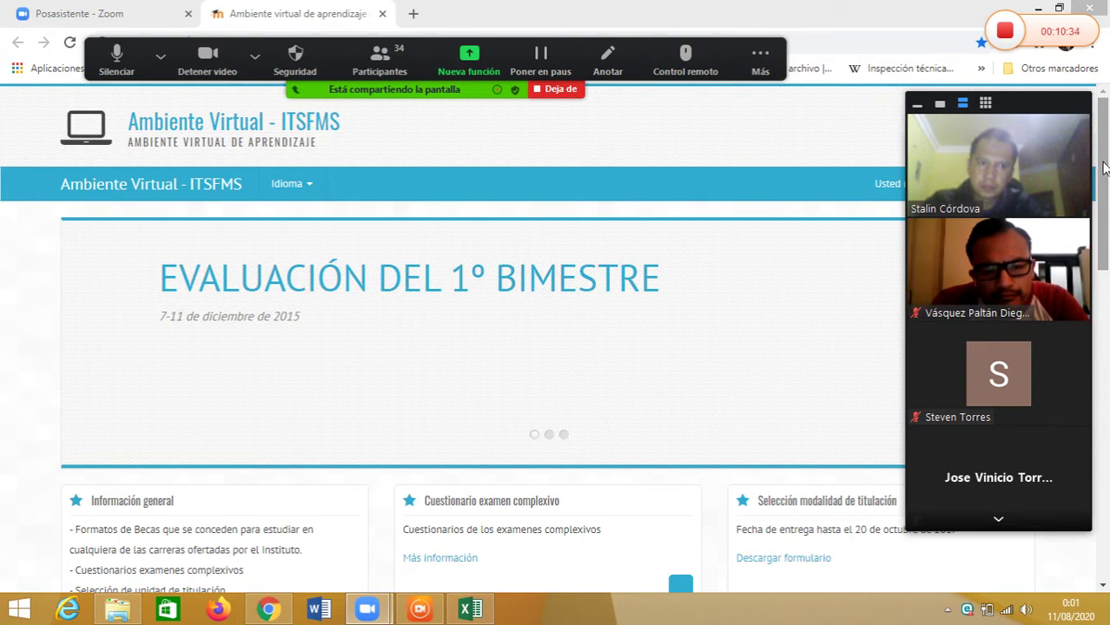
pyautogui.moveTo(1061, 104); pyautogui.dragTo(888, 119)
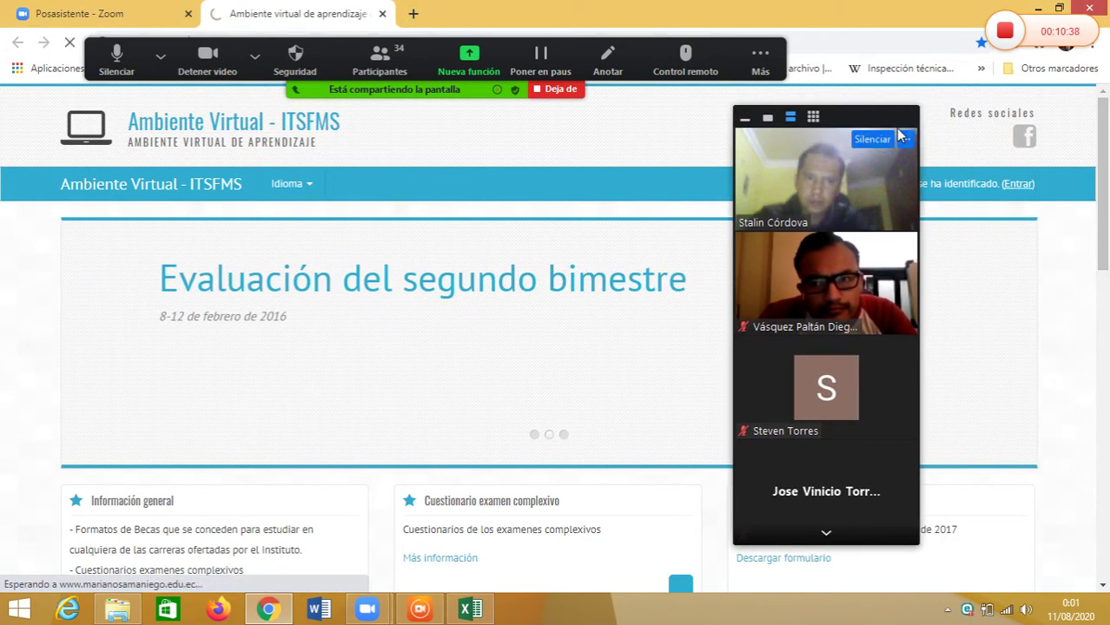
pyautogui.moveTo(894, 119); pyautogui.dragTo(1056, 113)
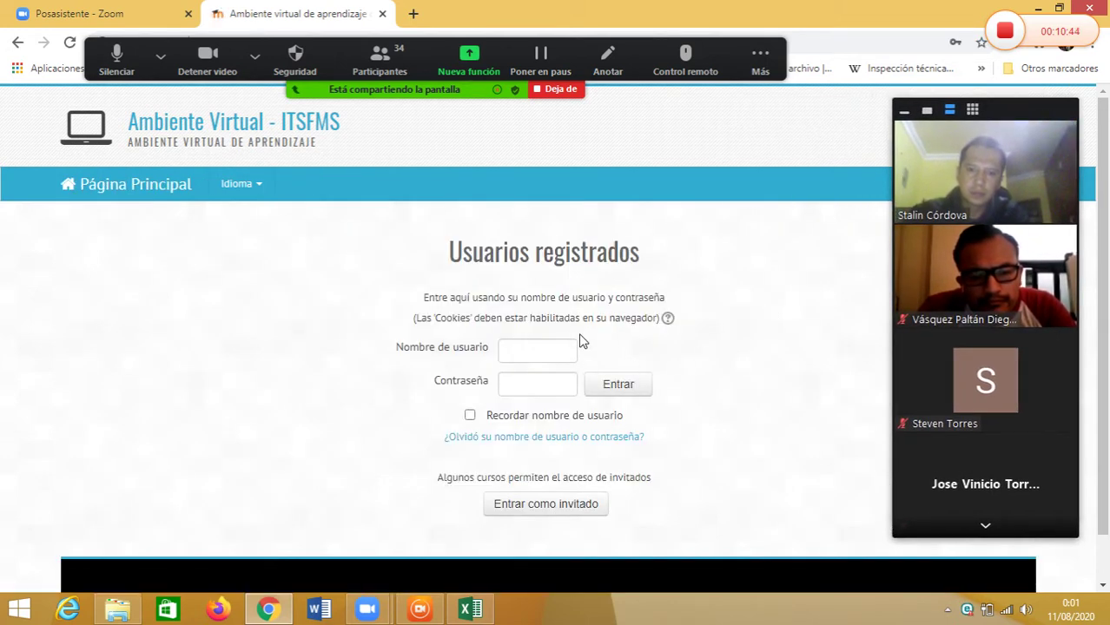
pyautogui.click(548, 357)
pyautogui.click(545, 387)
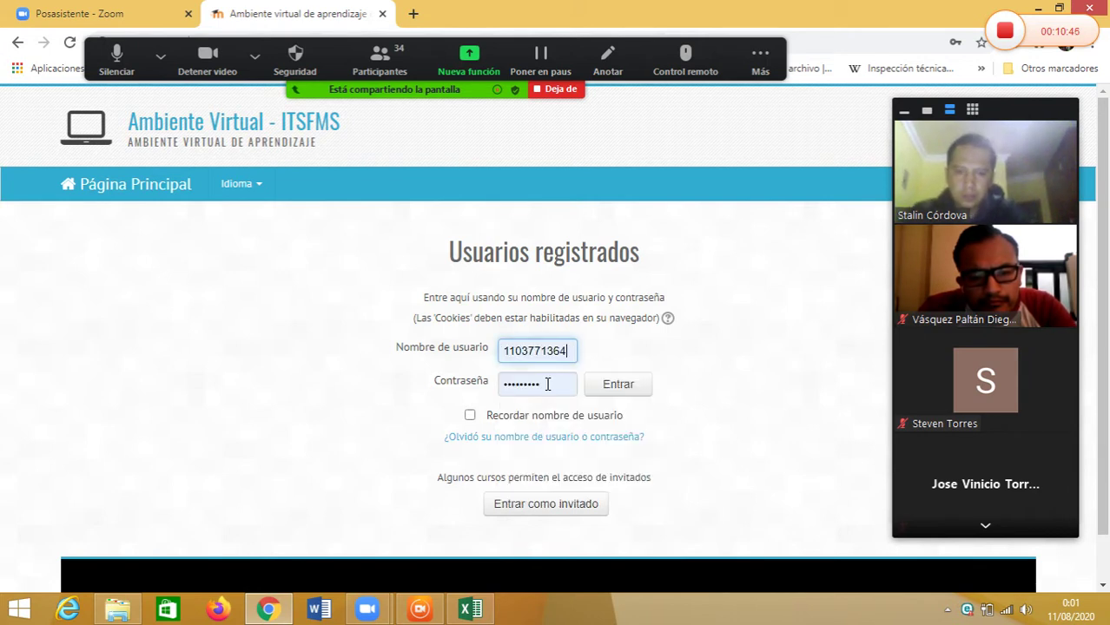
pyautogui.click(608, 387)
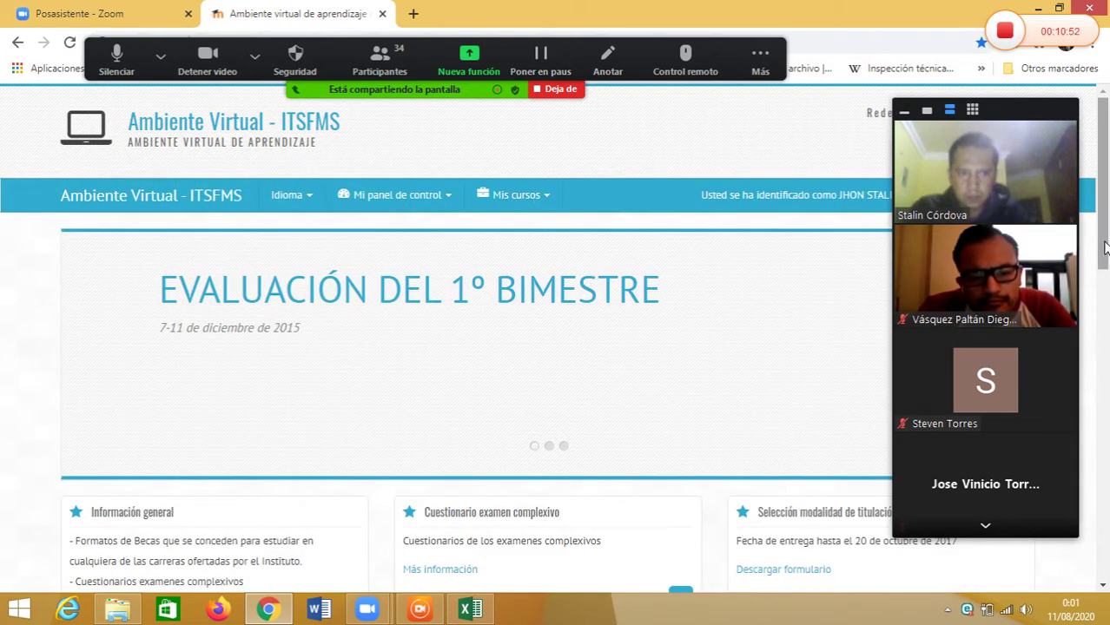
# Open the 3er período course category of Mecánica automotriz under Abril – Septiembre 2020.
pyautogui.moveTo(1105, 249); pyautogui.dragTo(1093, 443)
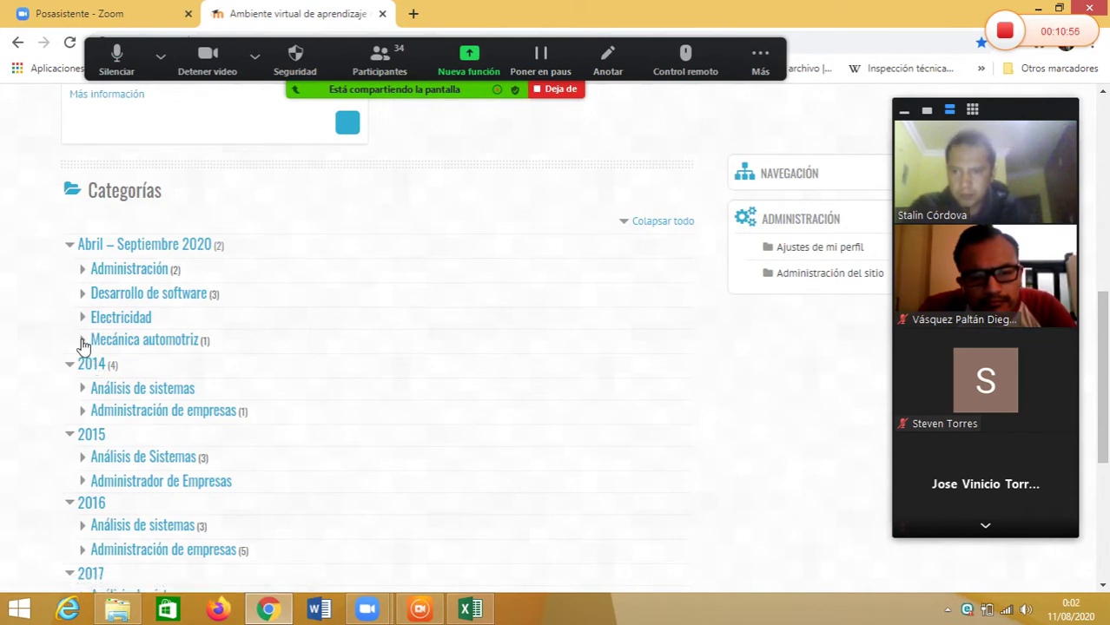
pyautogui.click(82, 342)
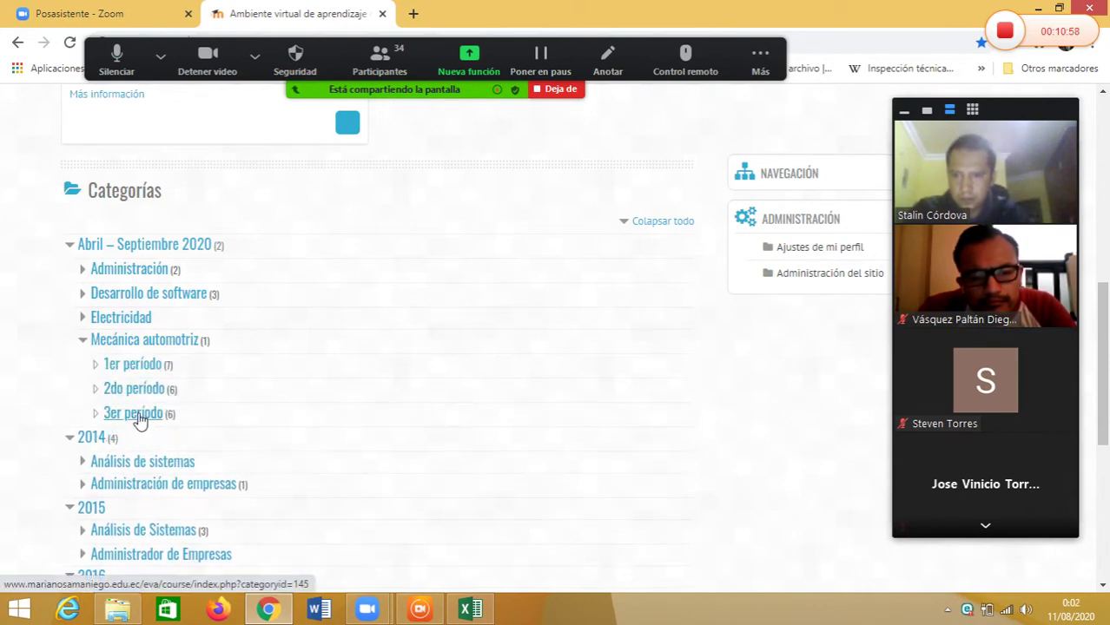
pyautogui.click(136, 414)
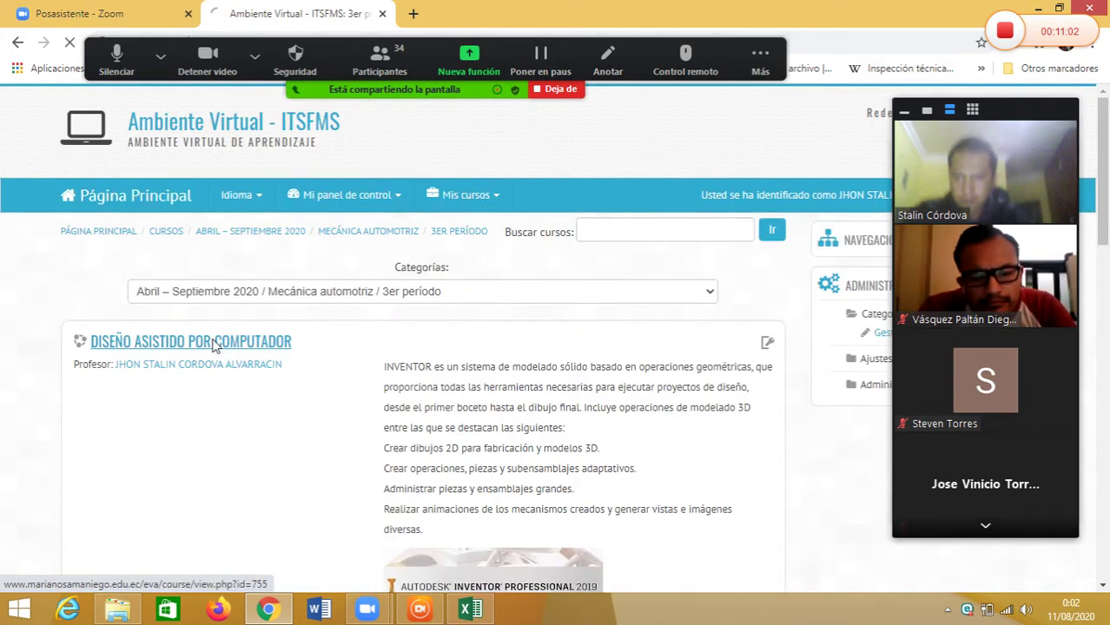
# Open the DISEÑO ASISTIDO POR COMPUTADOR course and turn on its editing mode.
pyautogui.click(214, 344)
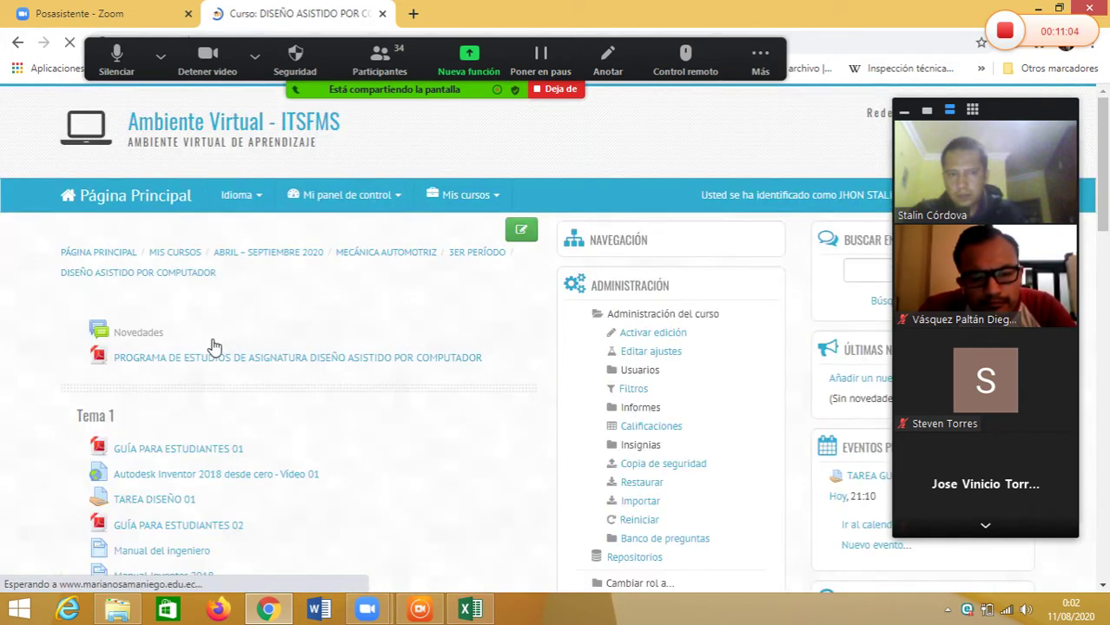
pyautogui.click(522, 231)
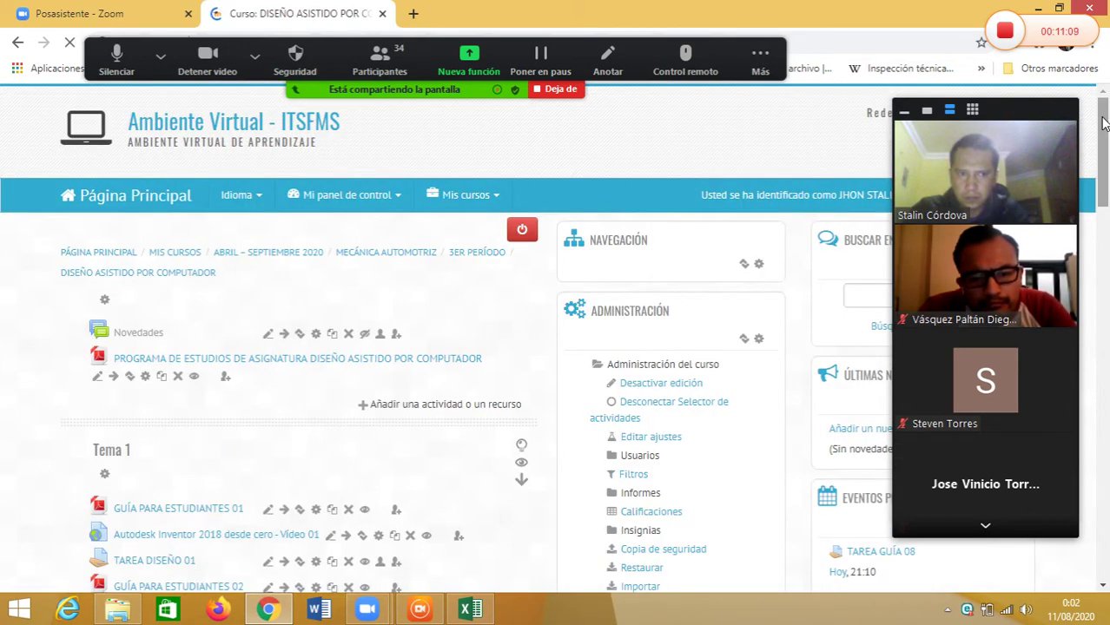
# Open the TAREA GUÍA 08 assignment in Tema 5 and review its grading summary and submission status.
pyautogui.moveTo(1102, 124); pyautogui.dragTo(1096, 518)
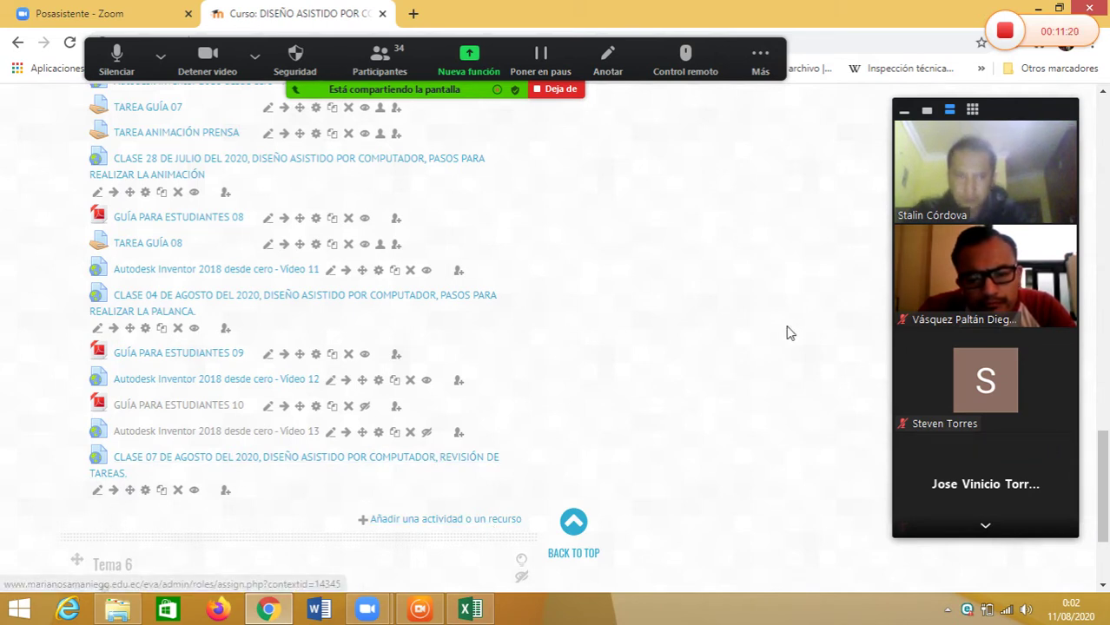
pyautogui.moveTo(1107, 460); pyautogui.dragTo(1106, 448)
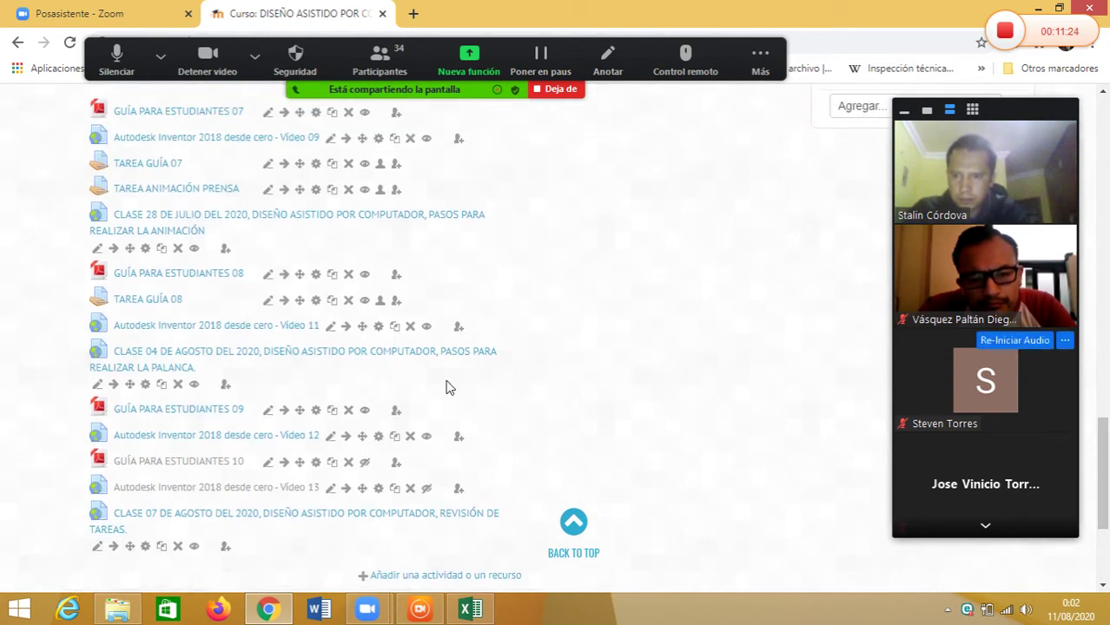
pyautogui.click(148, 300)
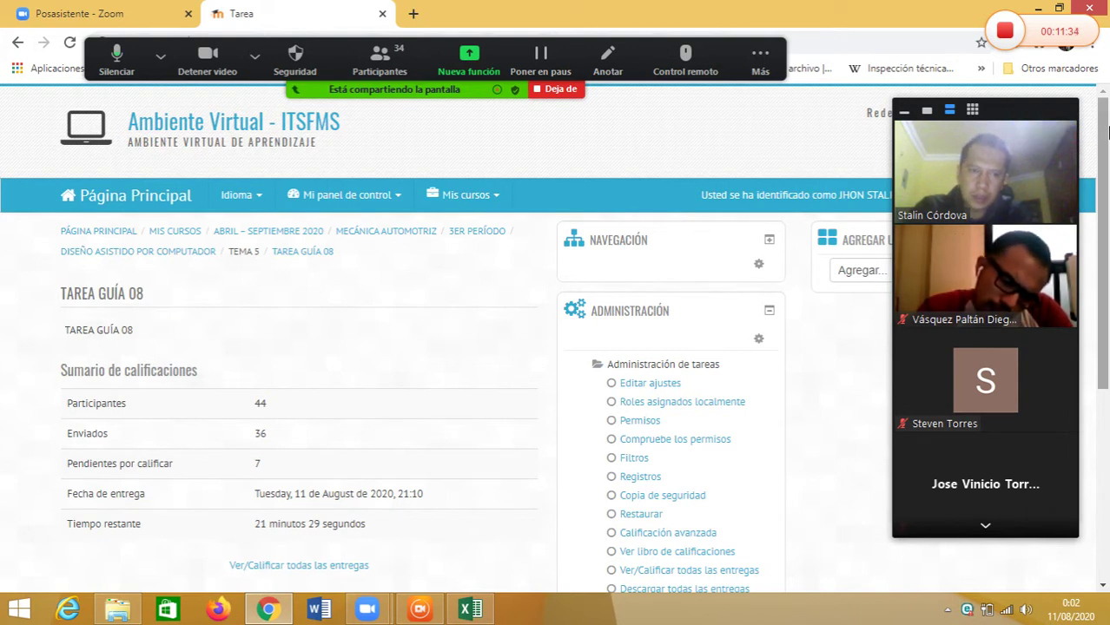
pyautogui.moveTo(1103, 163); pyautogui.dragTo(1096, 223)
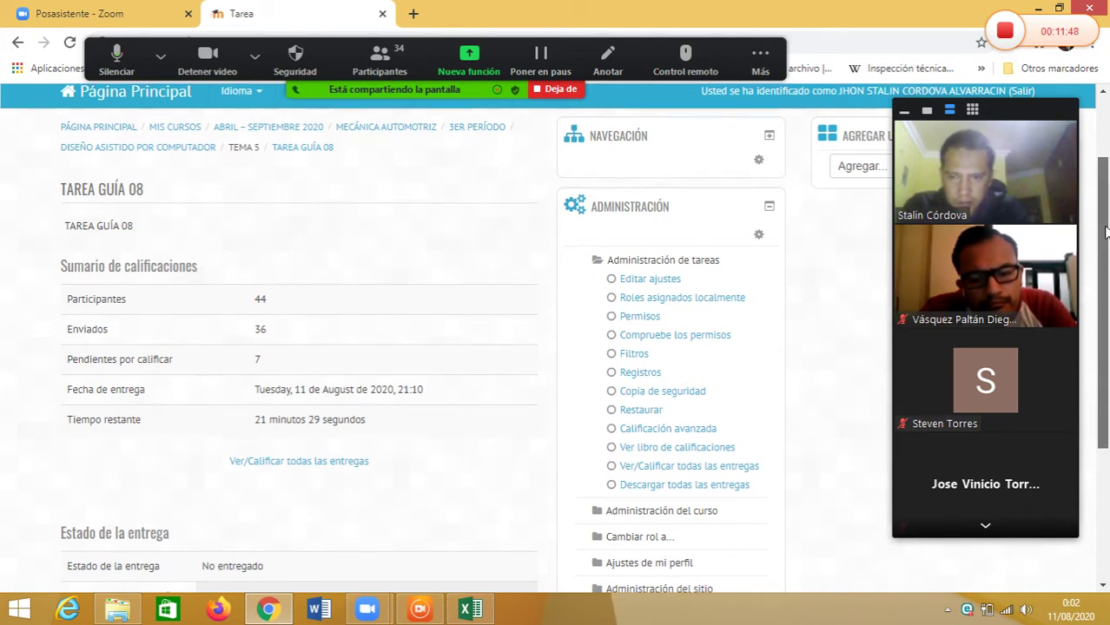
pyautogui.moveTo(1106, 227); pyautogui.dragTo(1102, 170)
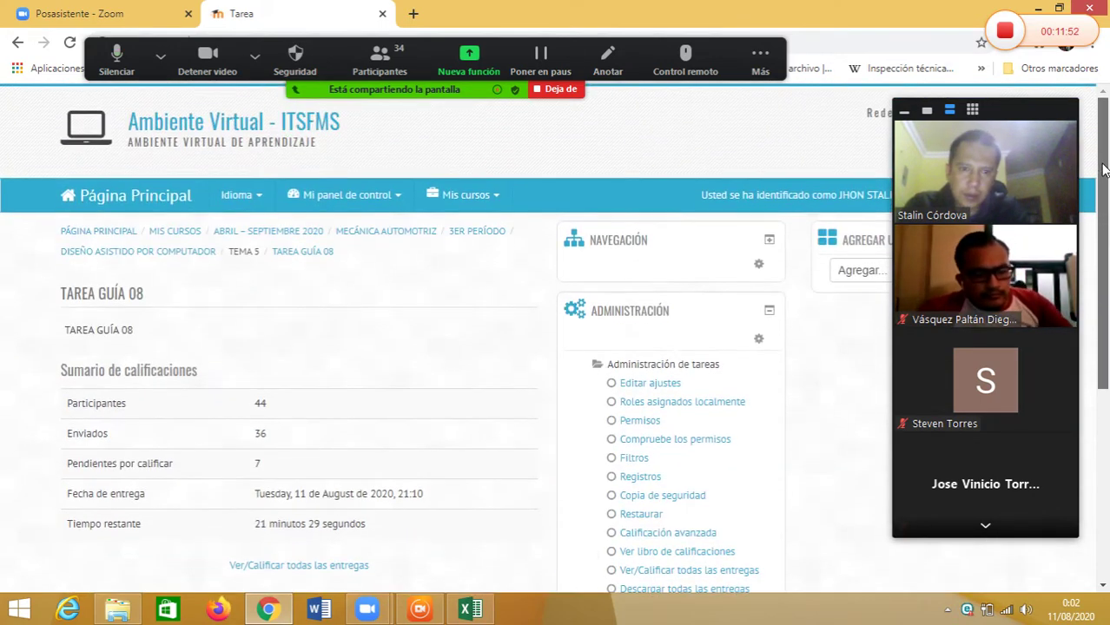
# Return to the course, open the TAREA ANIMACIÓN PRENSA assignment in Tema 5 and review its grading summary.
pyautogui.click(181, 254)
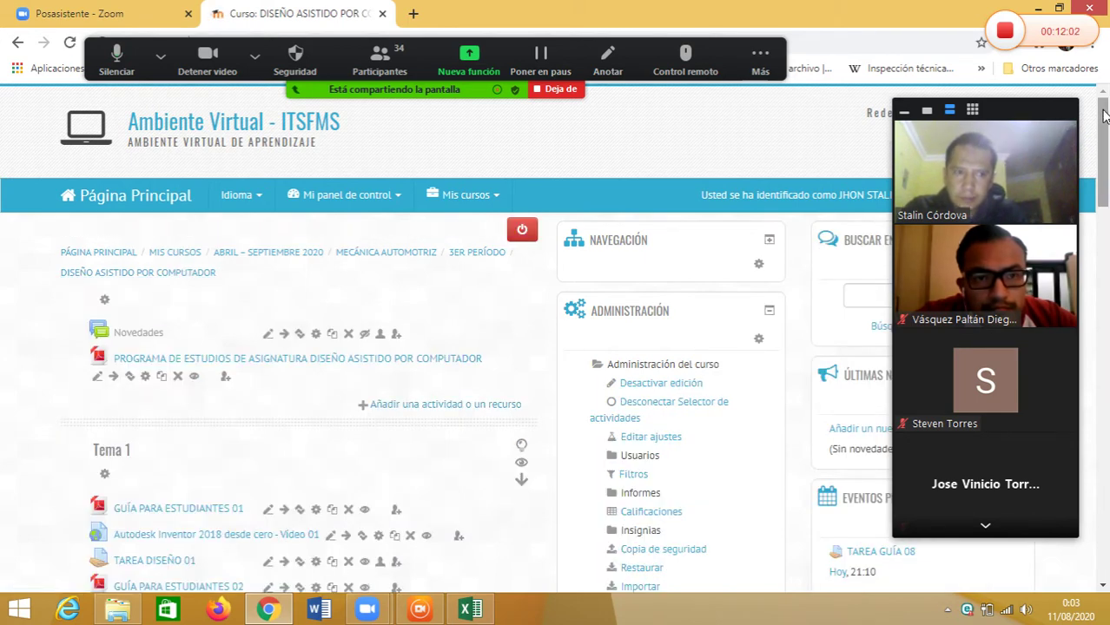
pyautogui.moveTo(1102, 106); pyautogui.dragTo(1092, 436)
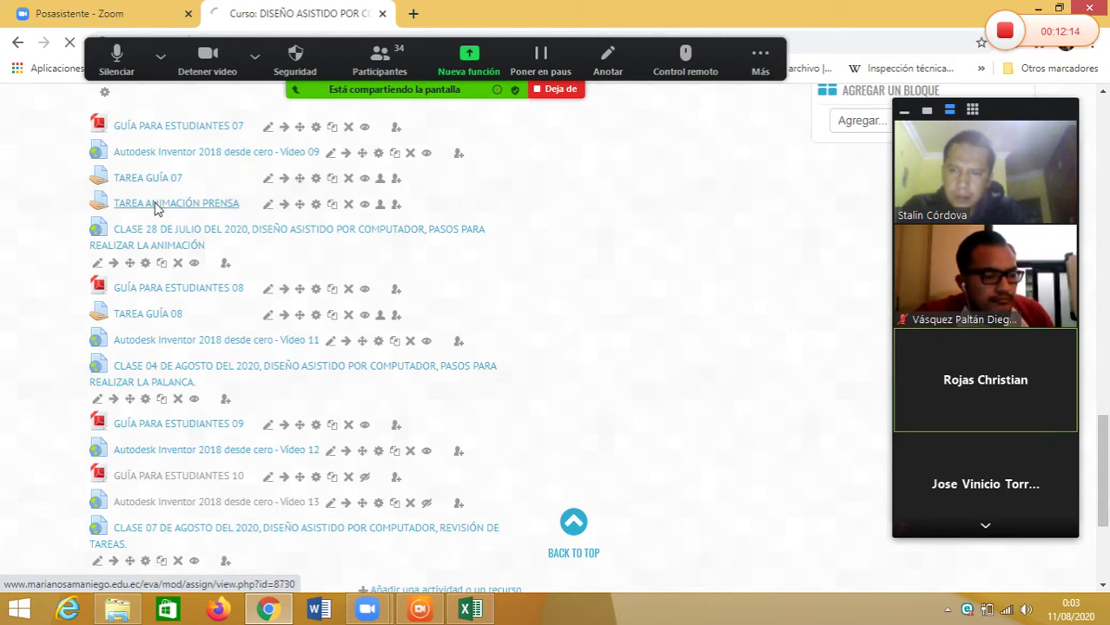
pyautogui.click(154, 208)
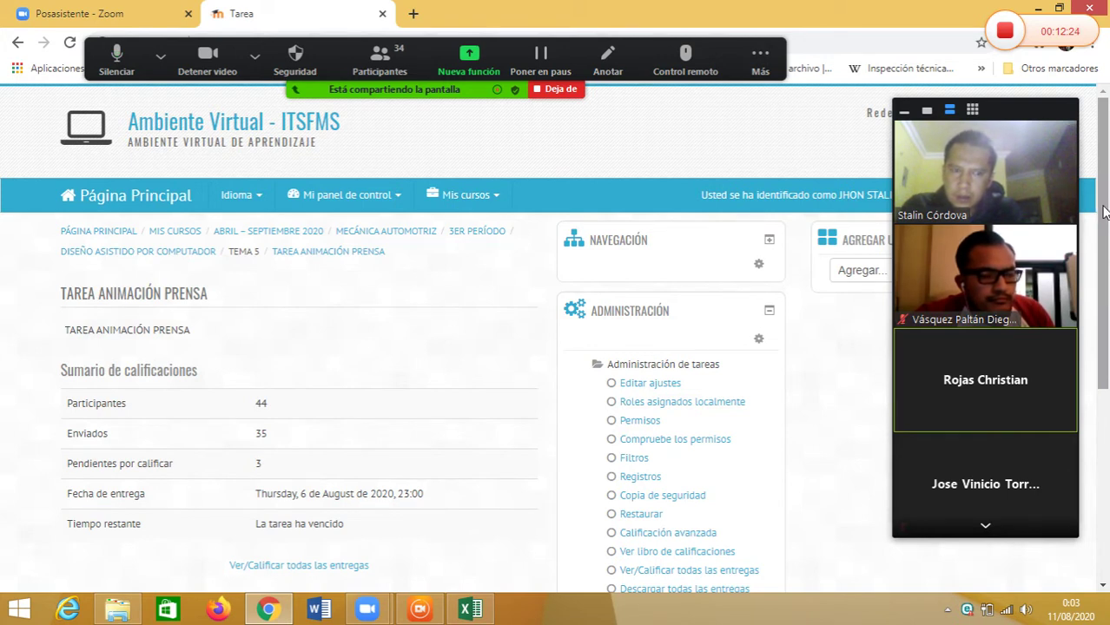
pyautogui.moveTo(1104, 212); pyautogui.dragTo(1095, 360)
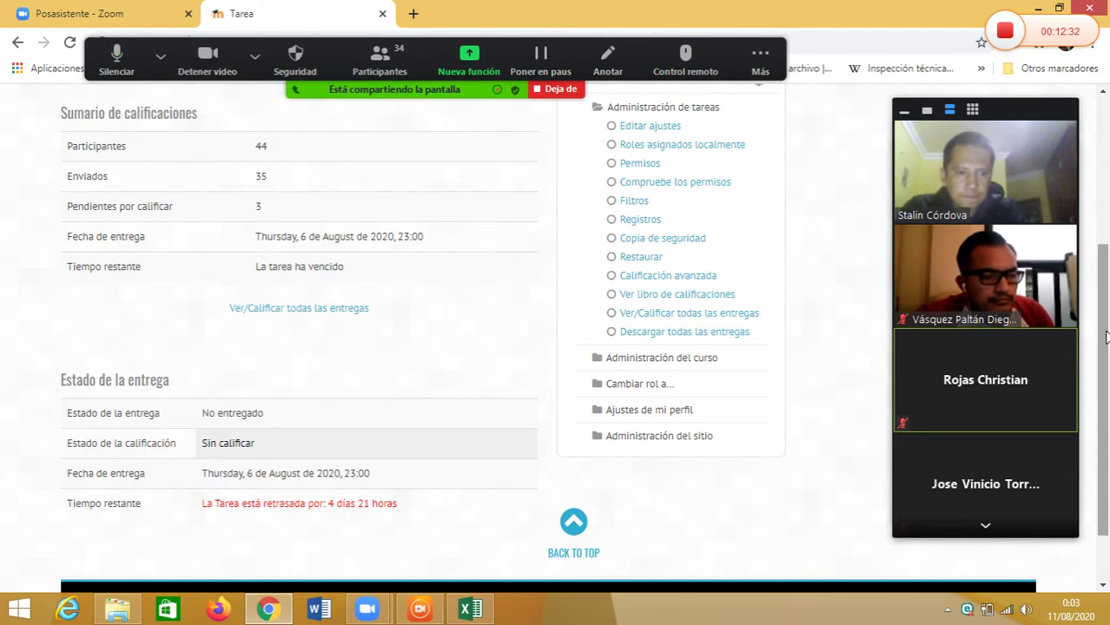
pyautogui.moveTo(1107, 337)
pyautogui.mouseDown()
pyautogui.moveTo(1104, 417)
pyautogui.moveTo(1106, 169)
pyautogui.moveTo(1090, 486)
pyautogui.moveTo(1108, 347)
pyautogui.mouseUp()
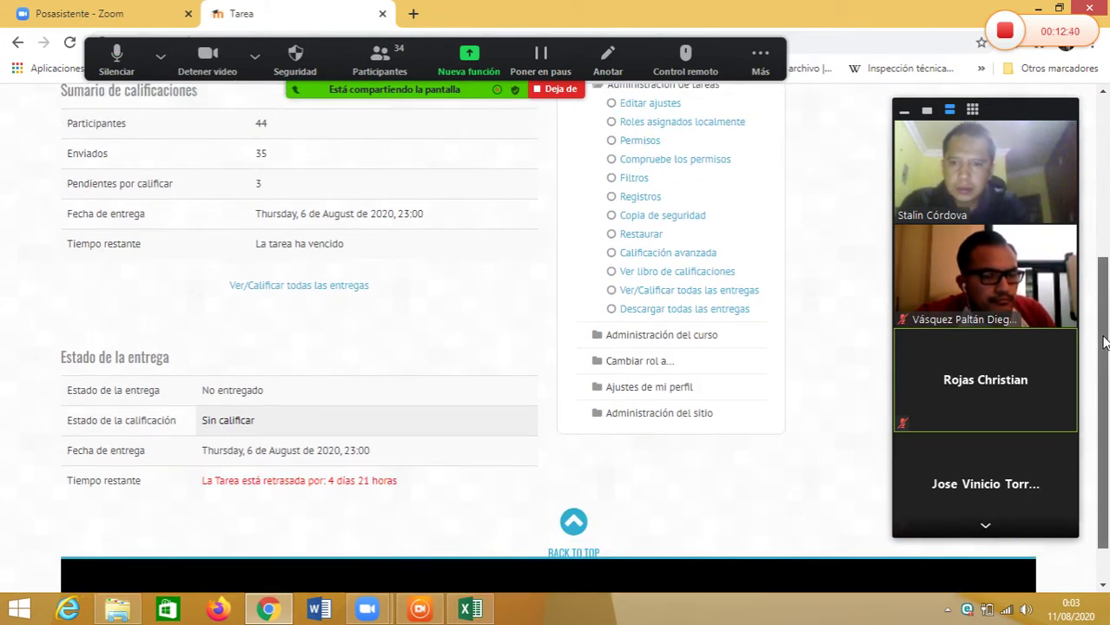
# Return to the course, open the TAREA GUÍA 07 assignment in Tema 5 and display all its submissions for grading.
pyautogui.moveTo(1105, 342); pyautogui.dragTo(1108, 66)
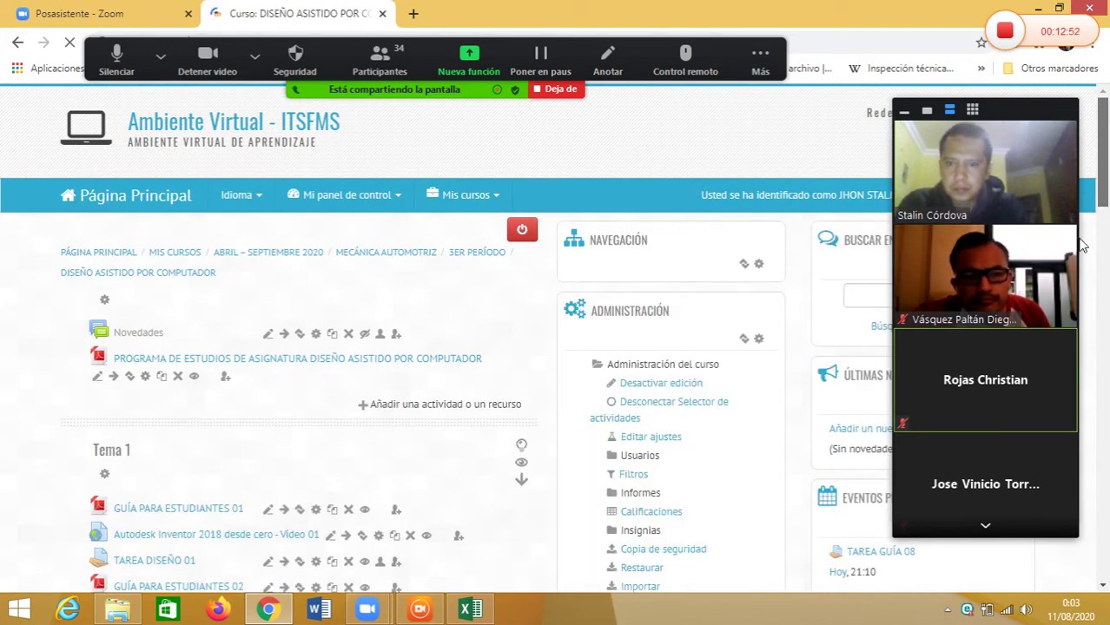
pyautogui.moveTo(1104, 147); pyautogui.dragTo(1106, 443)
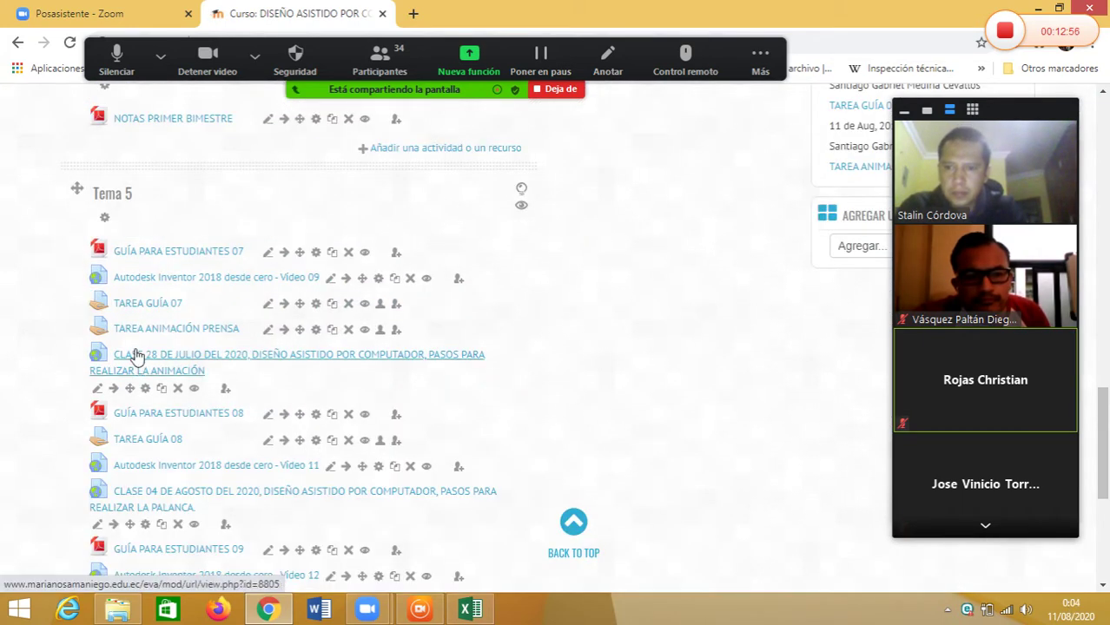
pyautogui.click(149, 304)
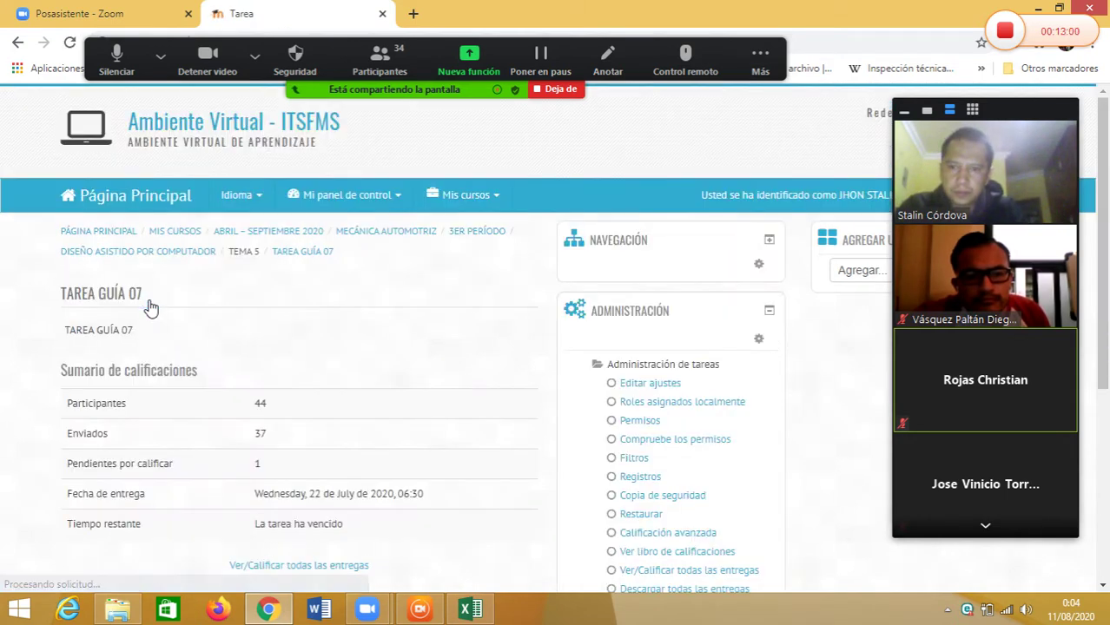
pyautogui.moveTo(1102, 186); pyautogui.dragTo(1062, 350)
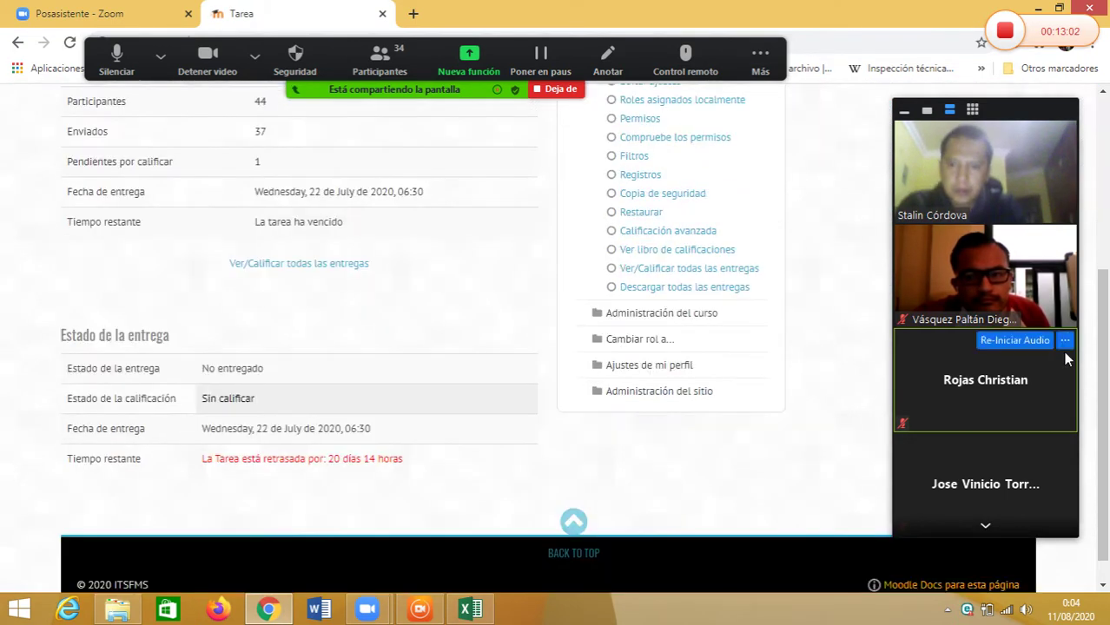
pyautogui.click(267, 265)
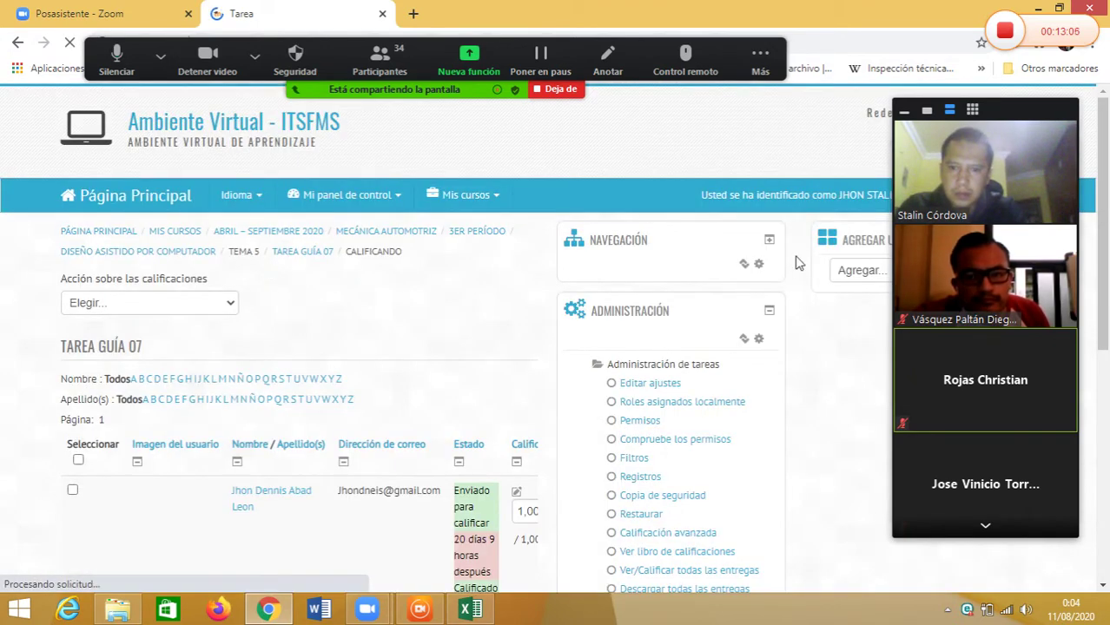
# Examine the TAREA GUÍA 07 grading table, including the submission status and grade columns and the display options below it.
pyautogui.scroll(-1, 1098, 299)
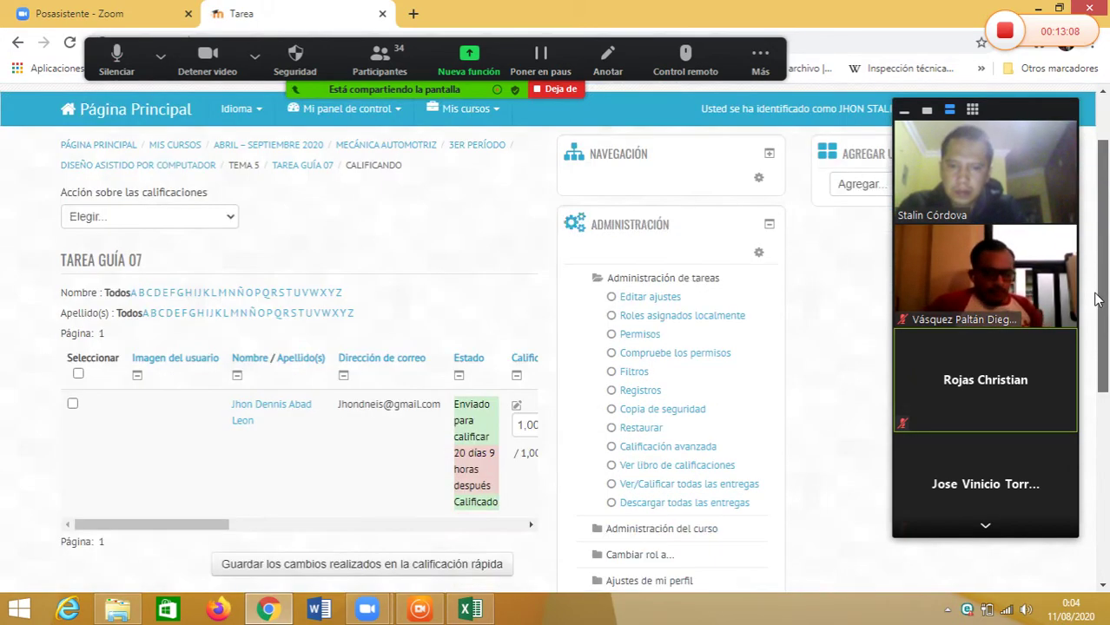
pyautogui.scroll(-2, 1095, 299)
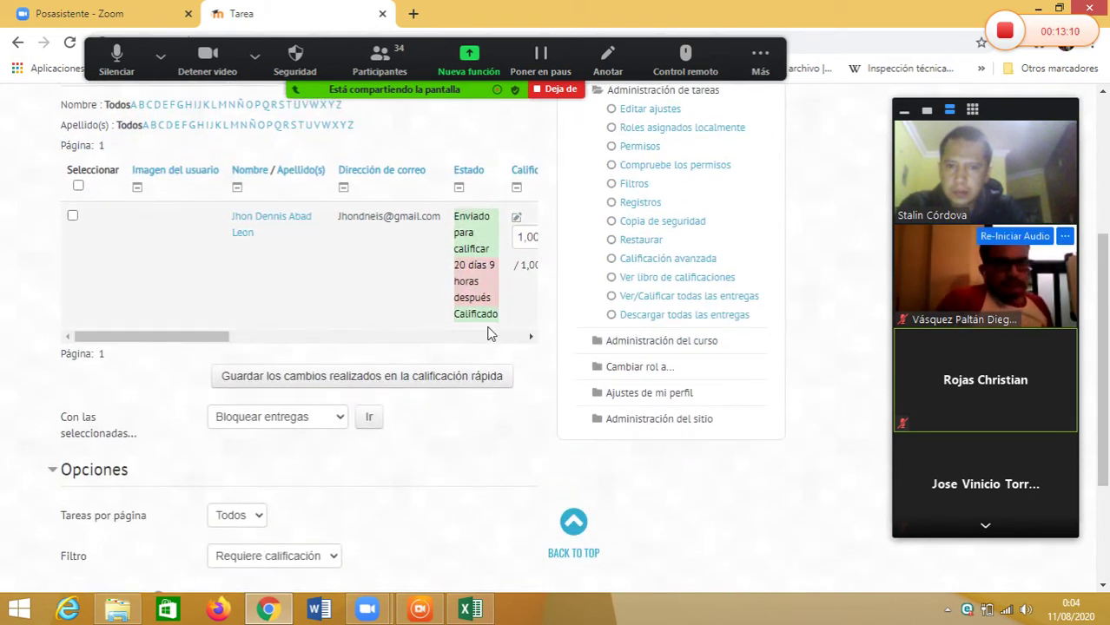
pyautogui.click(530, 336)
pyautogui.click(531, 336)
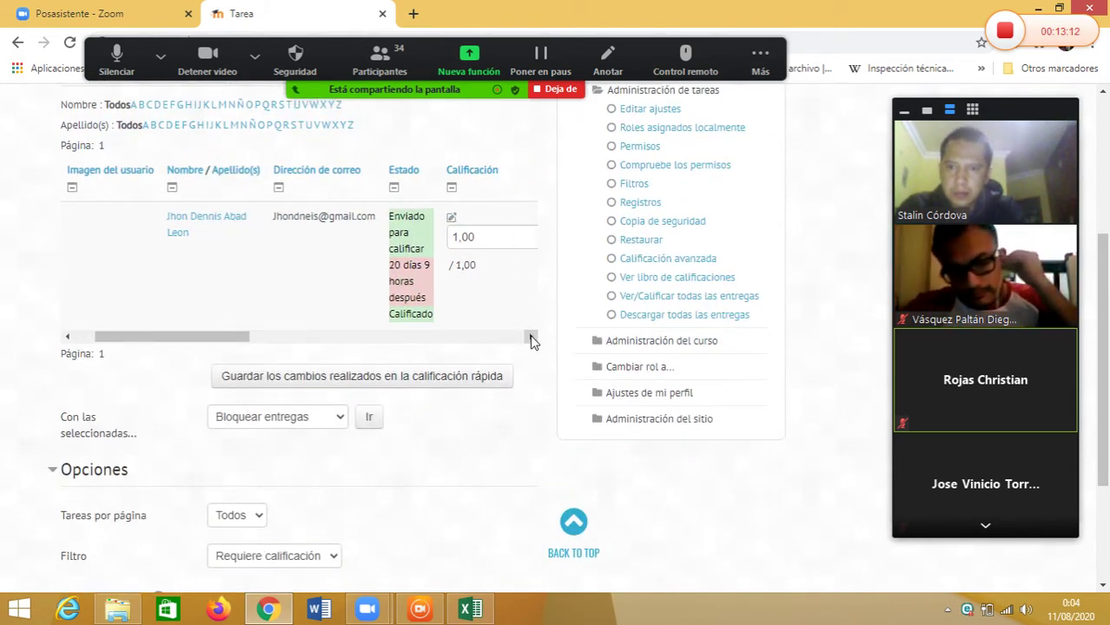
pyautogui.click(530, 336)
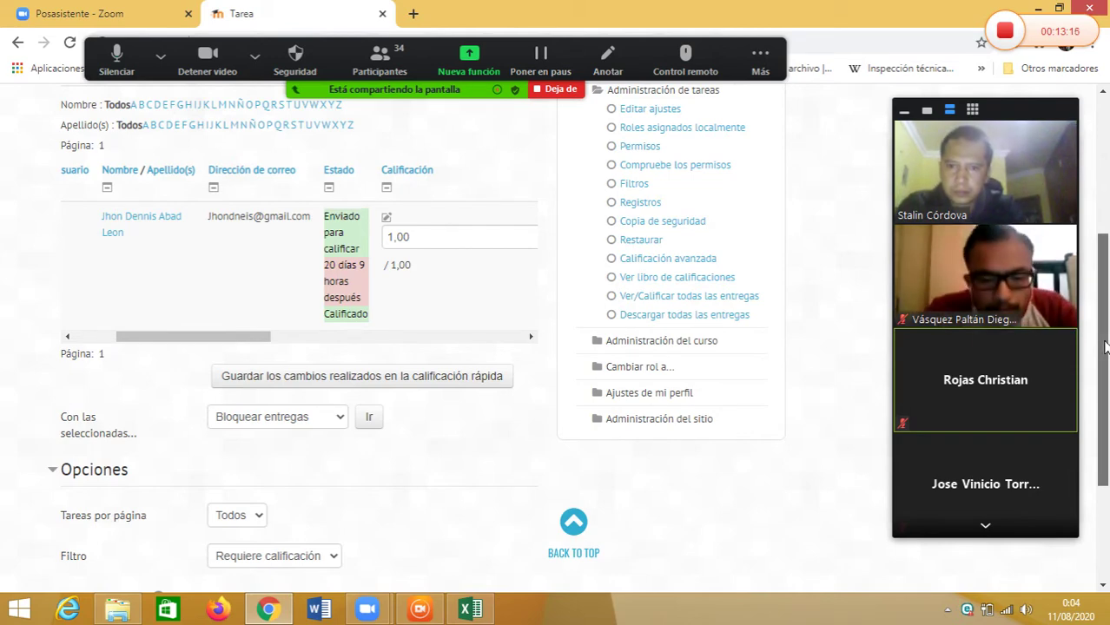
pyautogui.moveTo(1104, 346); pyautogui.dragTo(1088, 504)
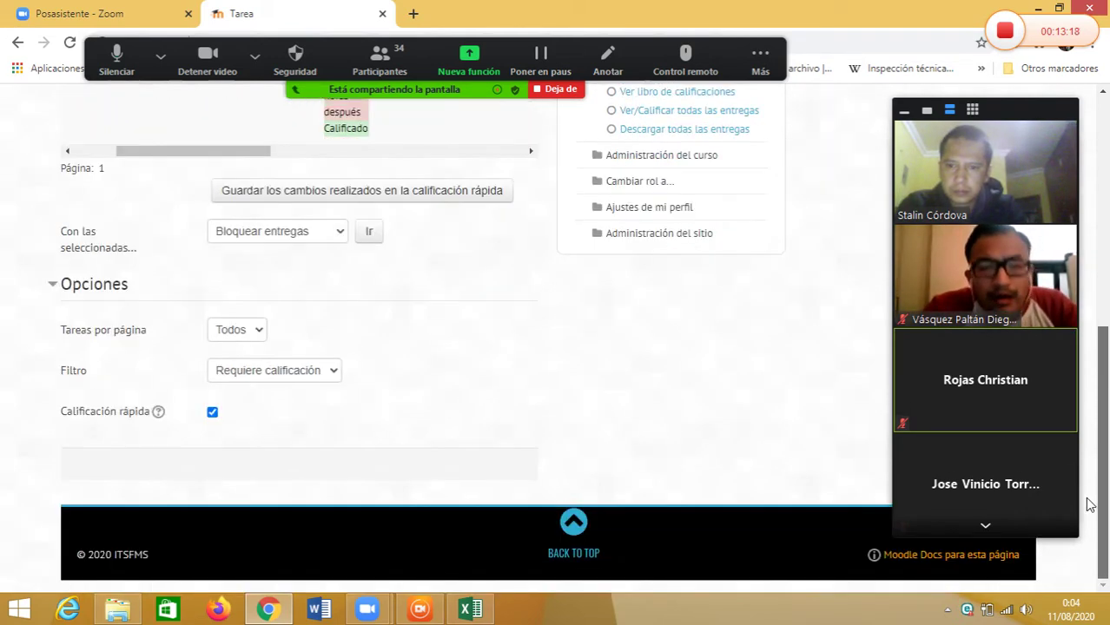
pyautogui.scroll(3, 1088, 543)
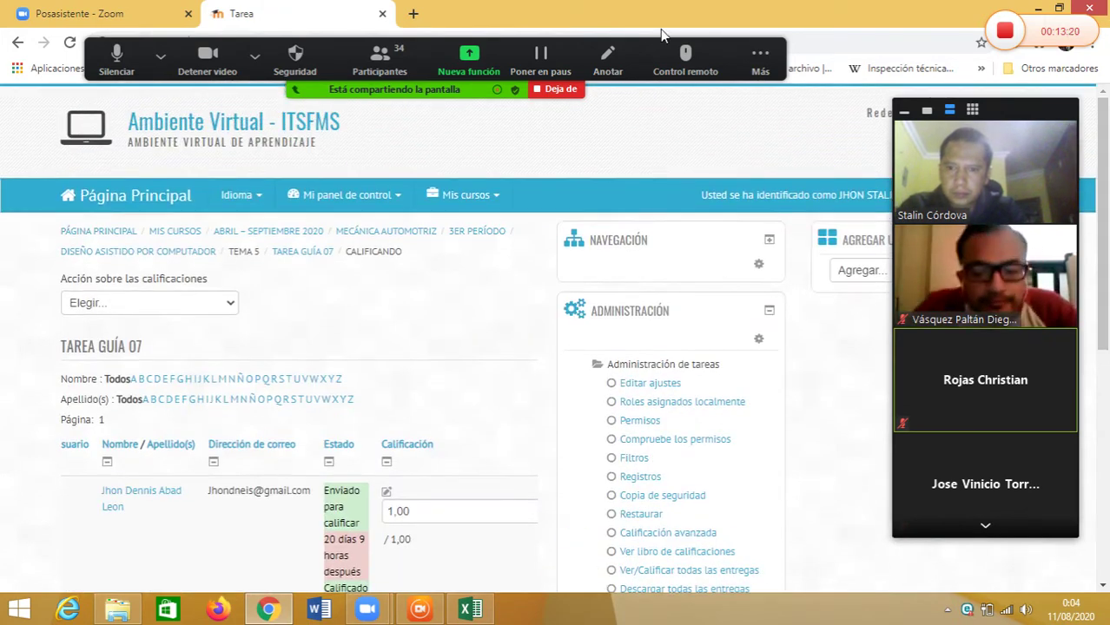
# Return to the DISEÑO ASISTIDO POR COMPUTADOR course and look over its contents down to Tema 6.
pyautogui.click(130, 252)
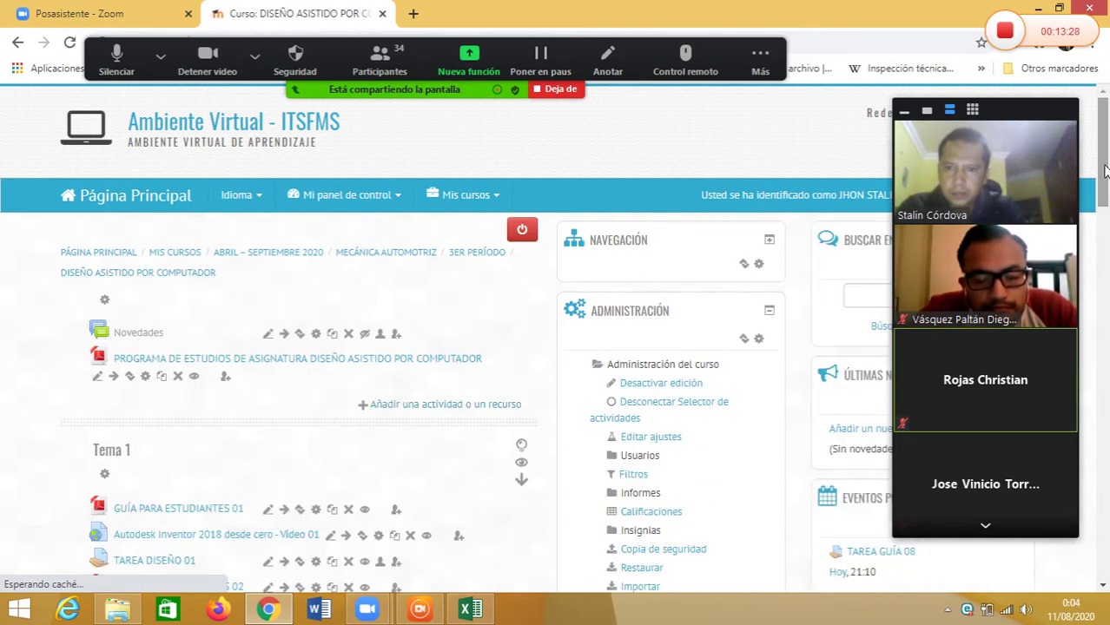
pyautogui.moveTo(1104, 171); pyautogui.dragTo(1103, 235)
pyautogui.moveTo(1103, 239); pyautogui.dragTo(1083, 600)
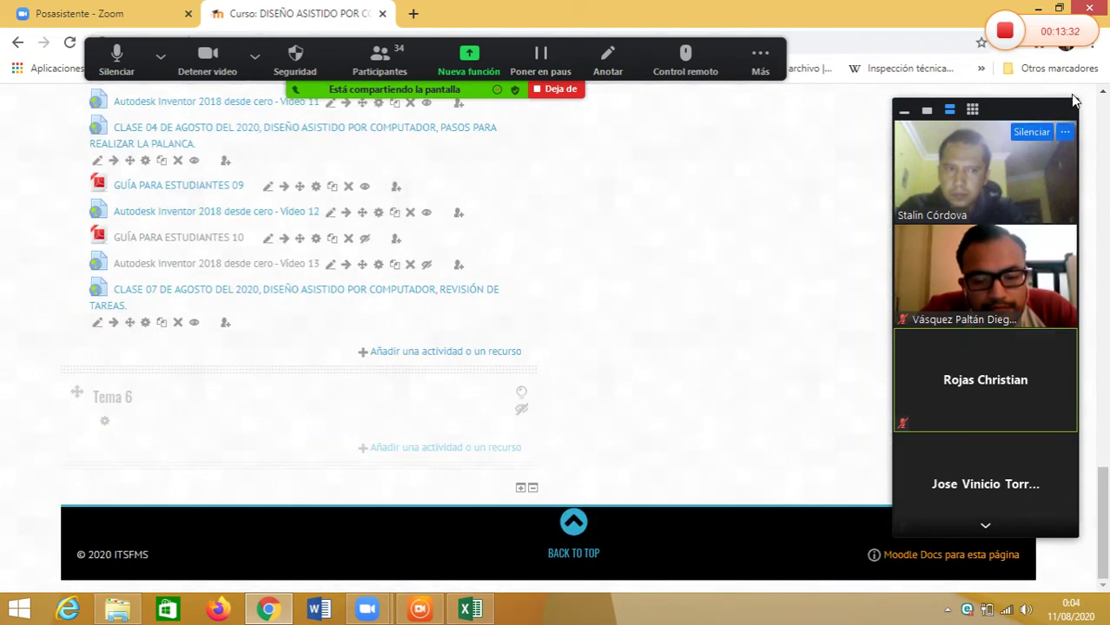
# Minimize the Chrome and Excel windows and launch Autodesk Inventor Professional 2019 from the desktop.
pyautogui.click(1036, 9)
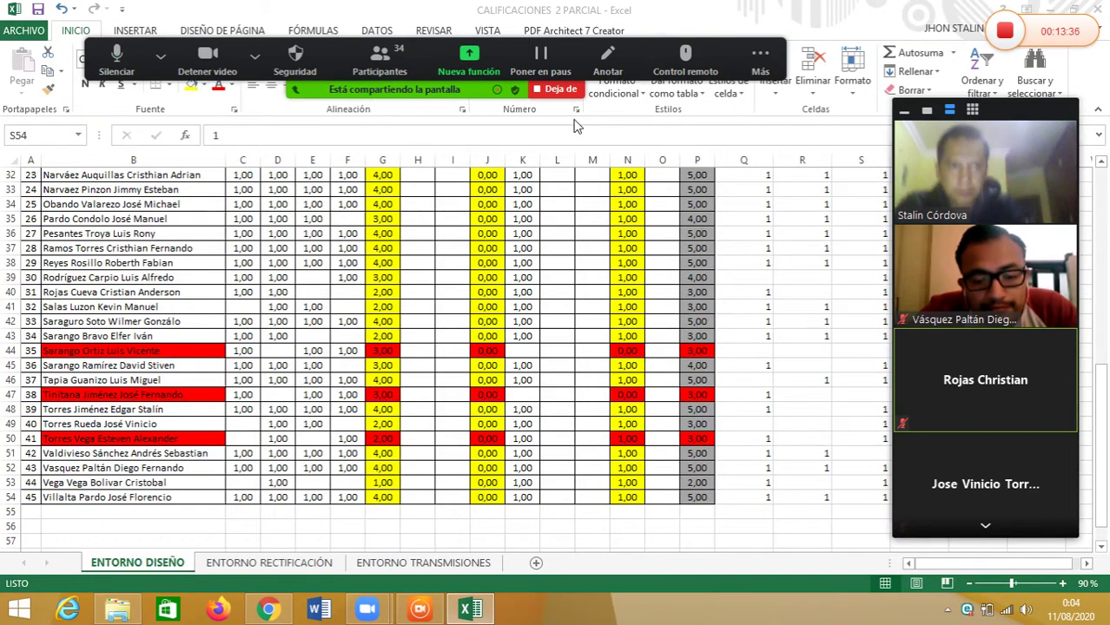
pyautogui.click(161, 54)
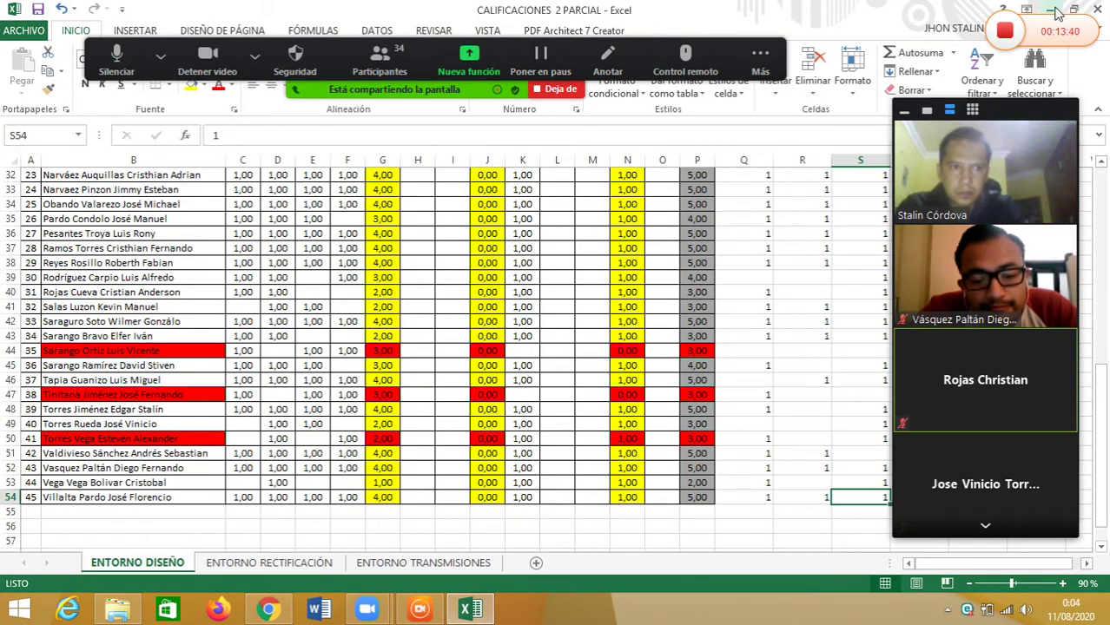
pyautogui.click(1056, 12)
pyautogui.click(1038, 12)
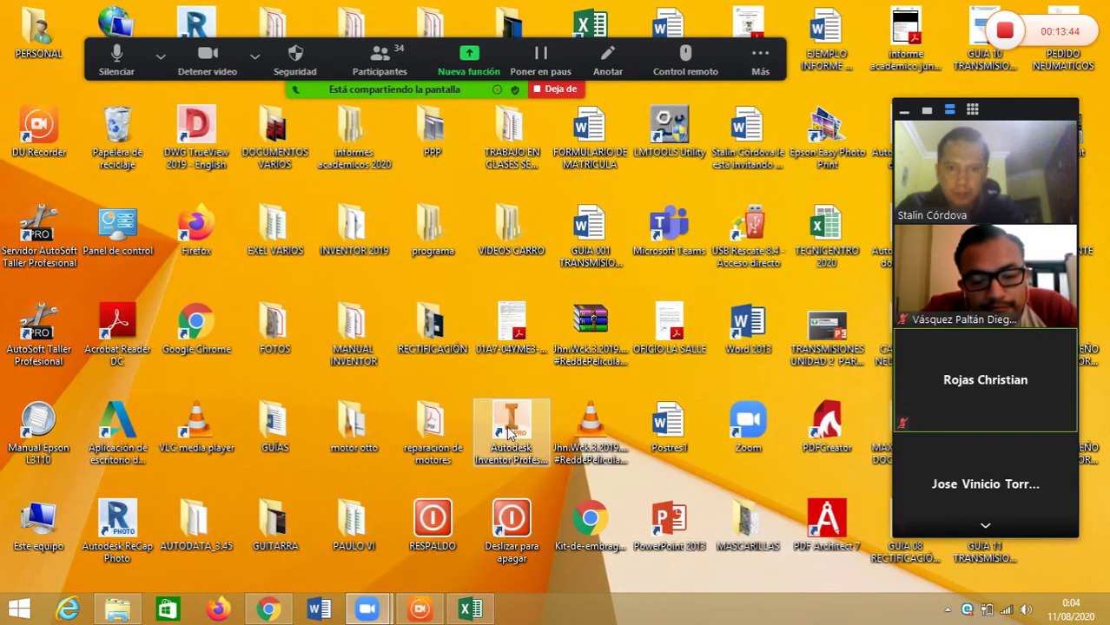
pyautogui.doubleClick(508, 430)
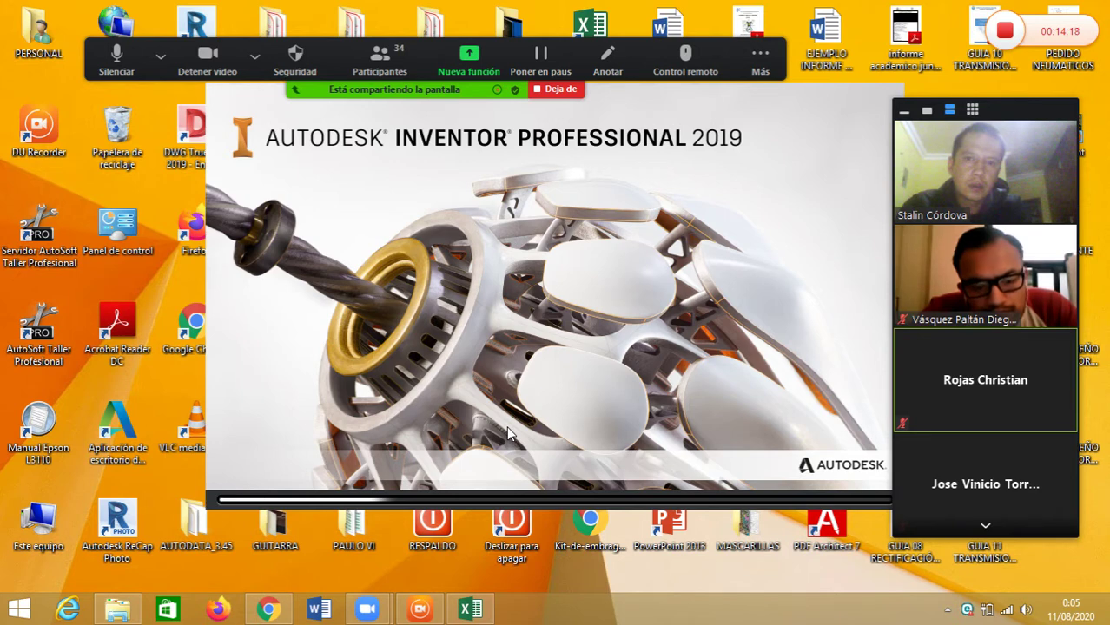
# Stop the screen share and the meeting recording in Zoom, and share the whole screen (Pantalla) again.
pyautogui.click(565, 89)
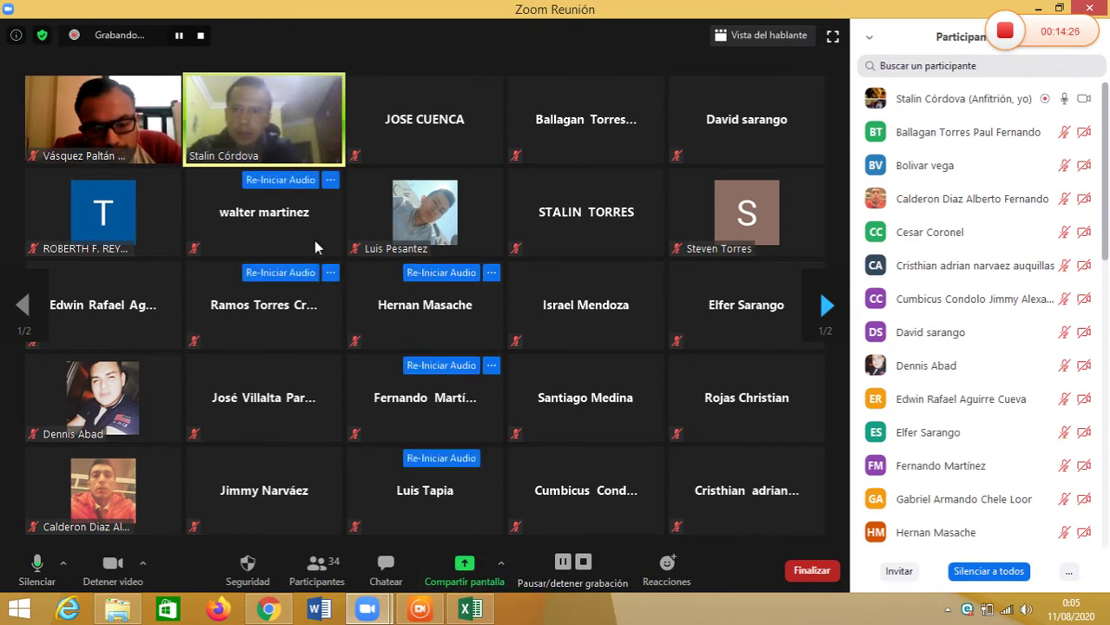
pyautogui.click(201, 38)
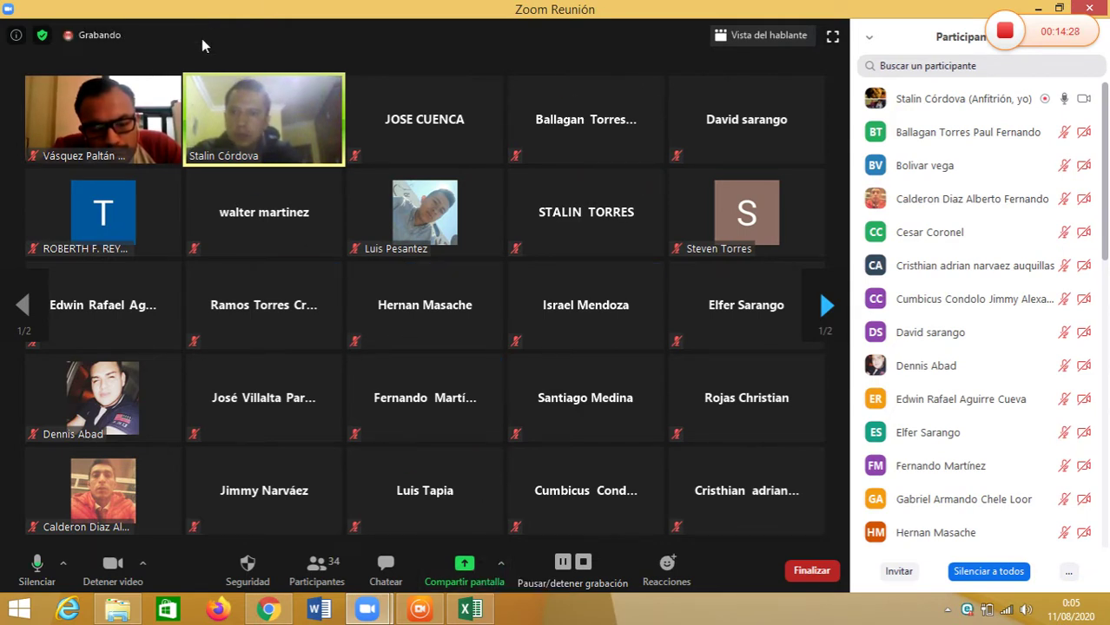
pyautogui.click(496, 566)
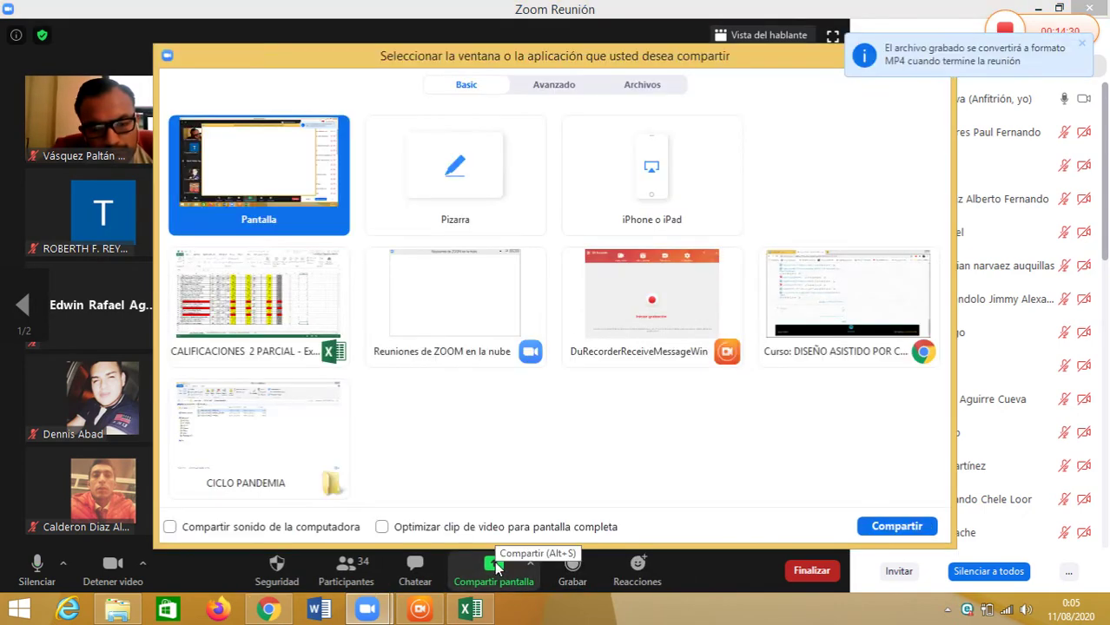
pyautogui.doubleClick(279, 160)
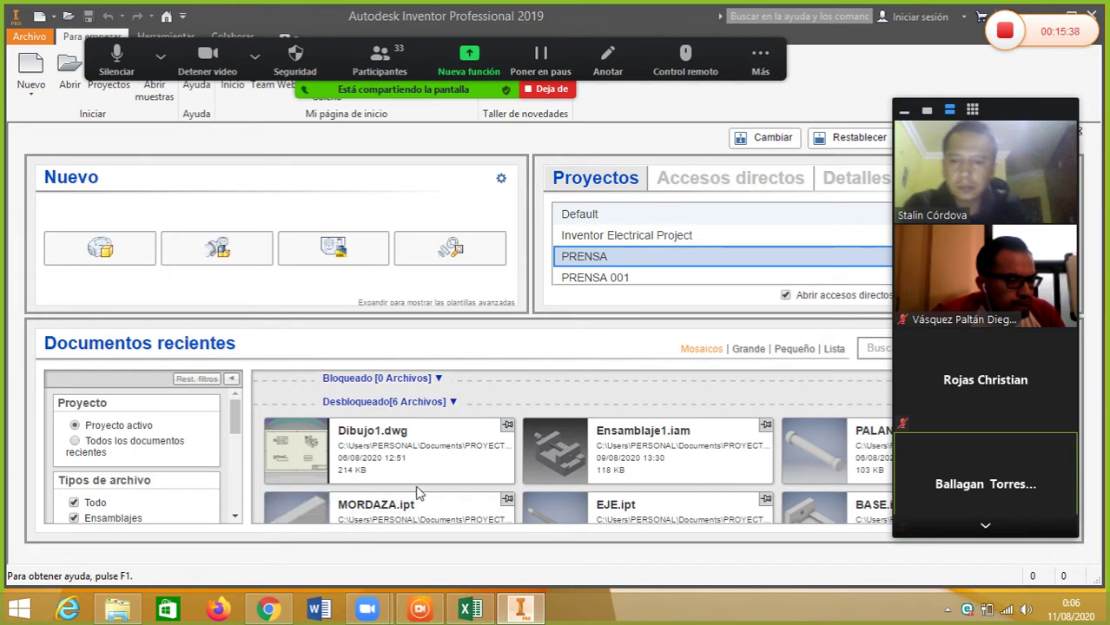
# Switch to Inventor, open the recent drawing Dibujo1.dwg and accept the notice about the outdated Ensamblaje1.iam reference.
pyautogui.moveTo(401, 434)
pyautogui.click(276, 433)
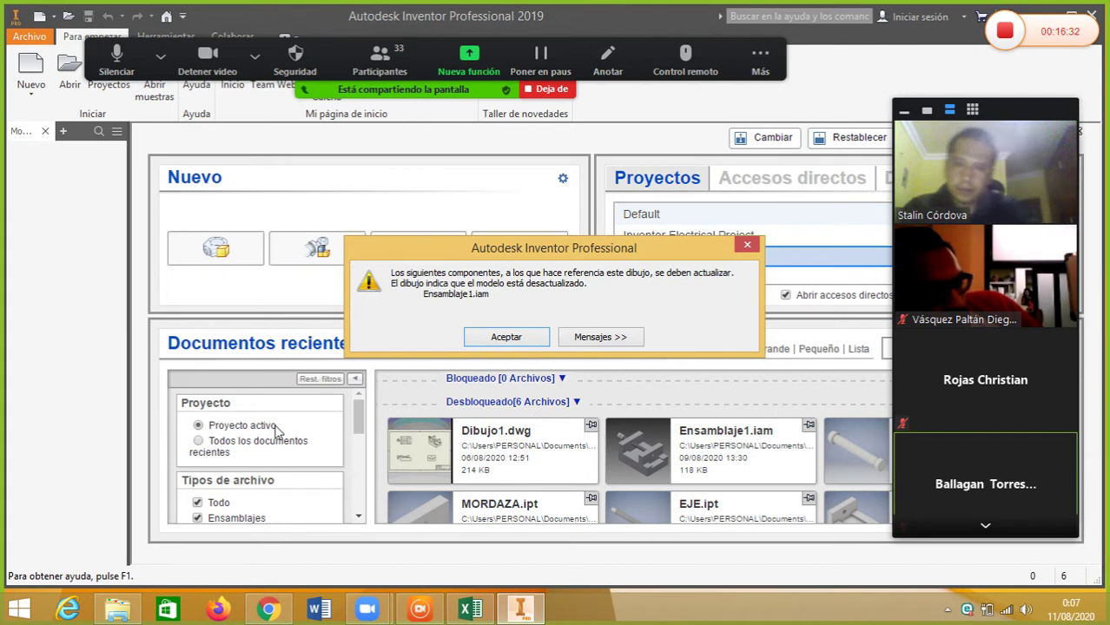
pyautogui.click(521, 338)
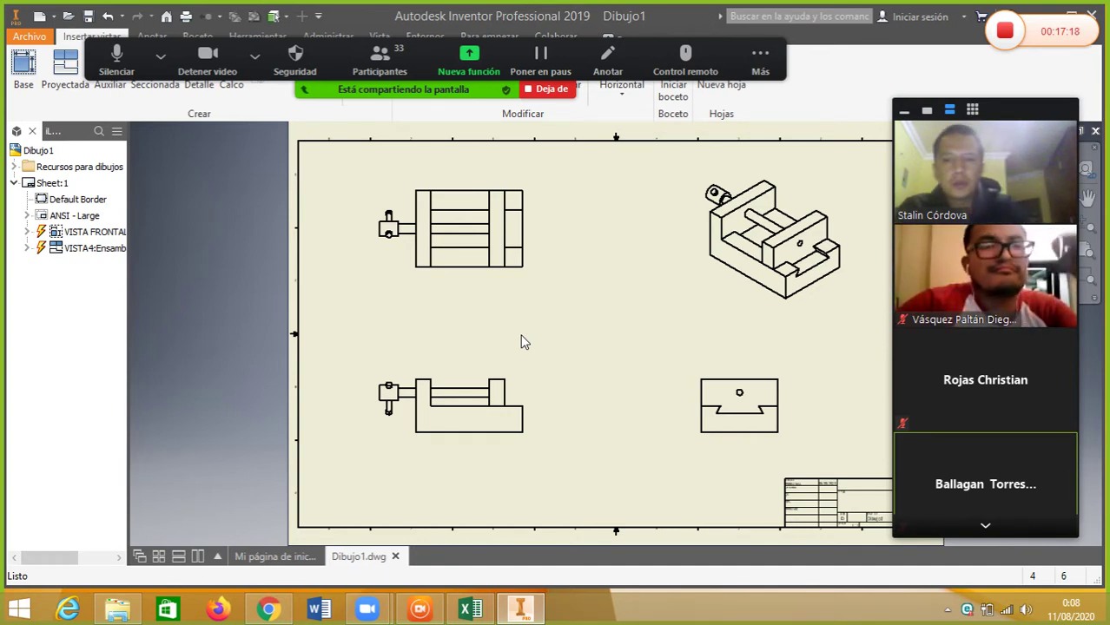
pyautogui.moveTo(955, 205)
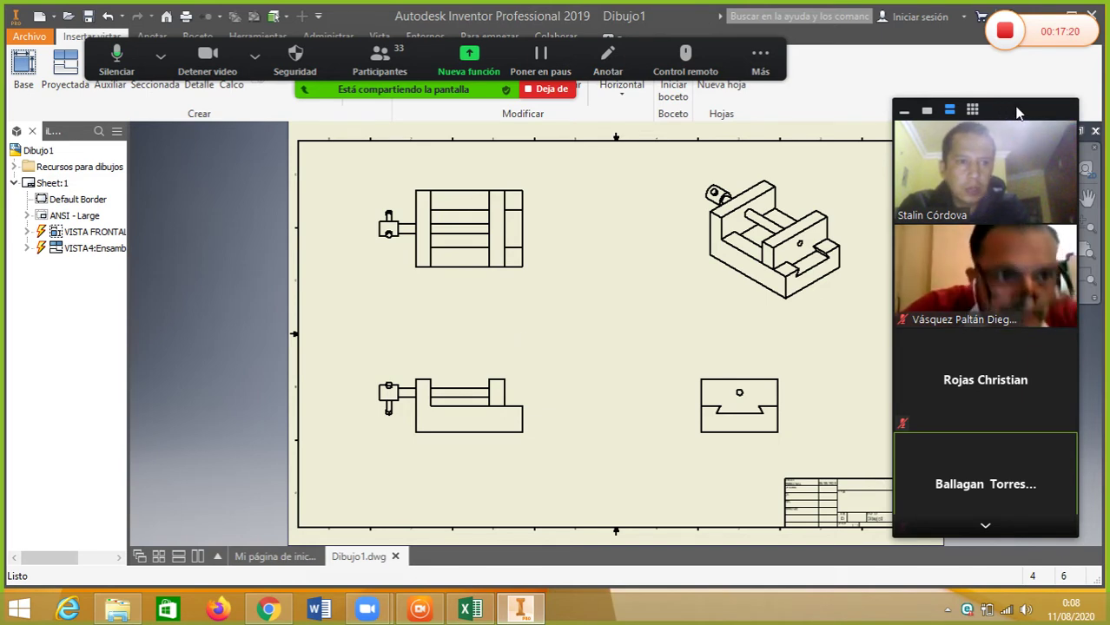
pyautogui.moveTo(1011, 118)
pyautogui.mouseDown()
pyautogui.moveTo(595, 80)
pyautogui.moveTo(407, 106)
pyautogui.moveTo(330, 148)
pyautogui.moveTo(259, 135)
pyautogui.mouseUp()
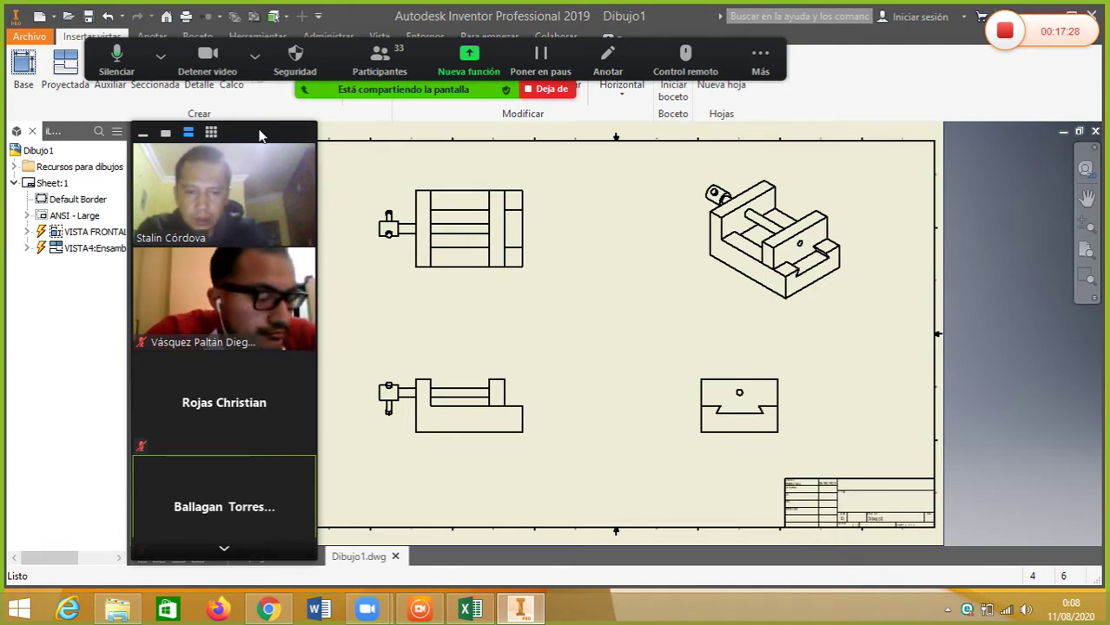
pyautogui.moveTo(259, 134)
pyautogui.mouseDown()
pyautogui.moveTo(823, 187)
pyautogui.moveTo(1018, 131)
pyautogui.mouseUp()
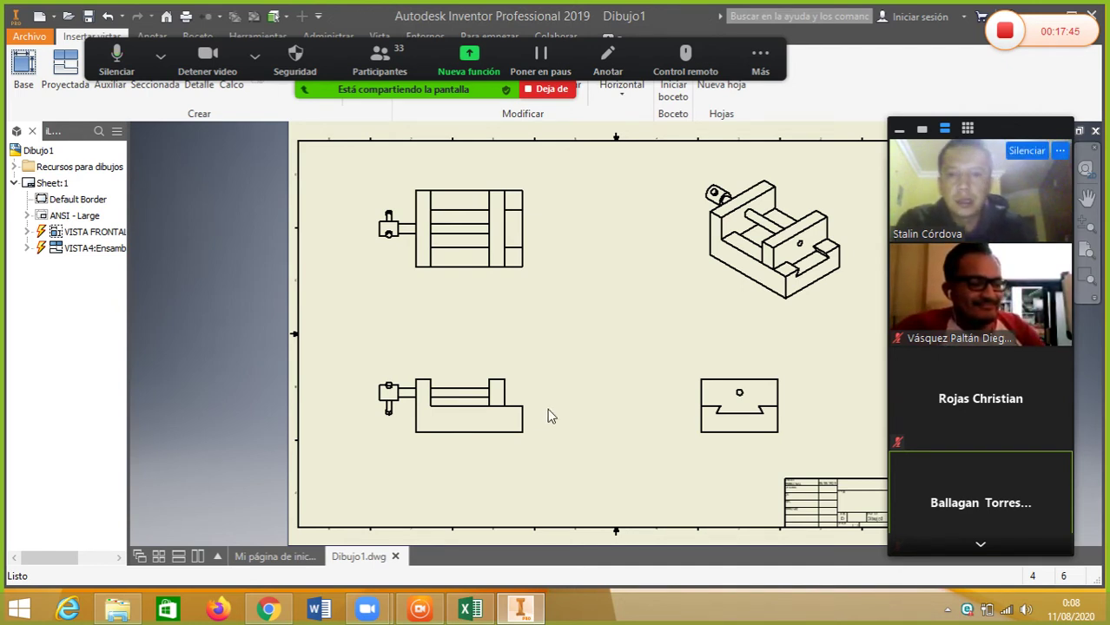
# Admit the participant from the waiting room into the Zoom meeting and return to the drawing's front view.
pyautogui.click(476, 422)
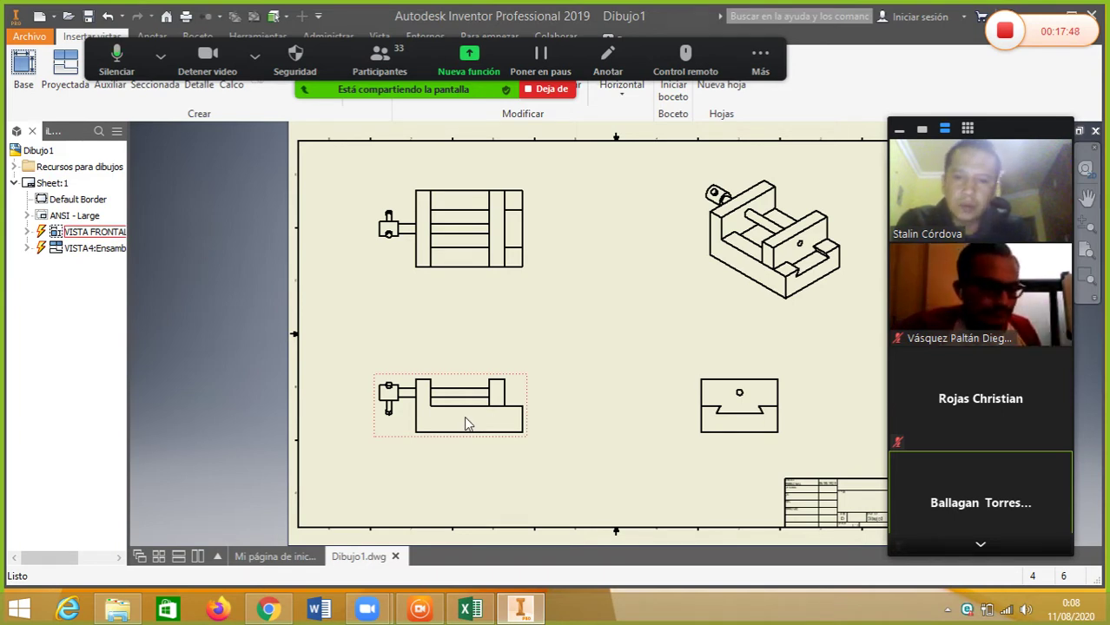
pyautogui.press('Escape')
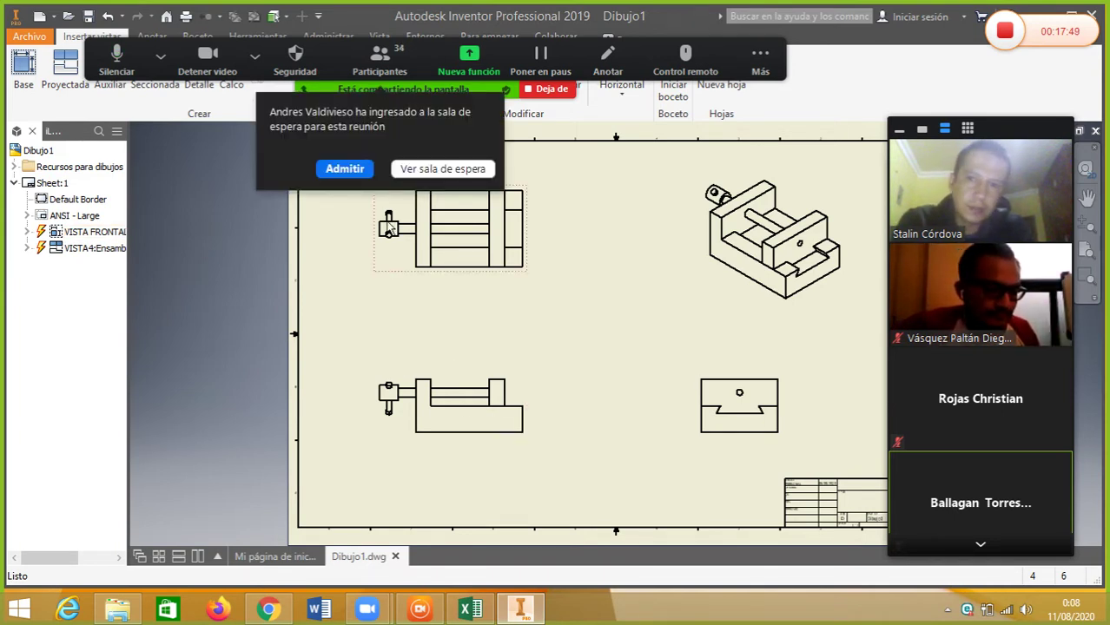
pyautogui.click(346, 170)
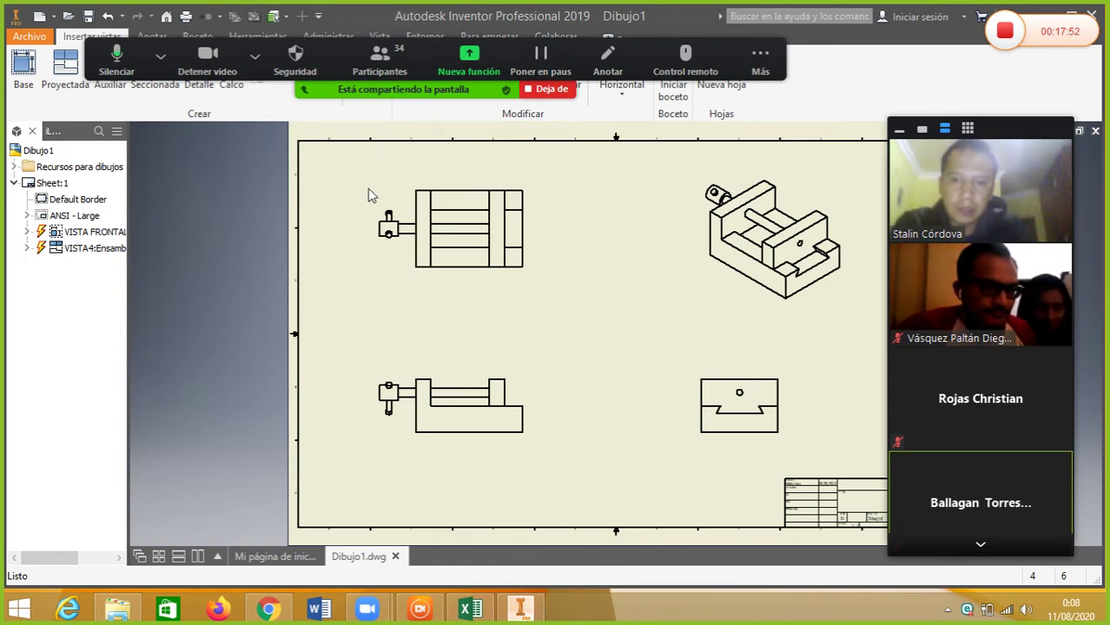
pyautogui.click(471, 429)
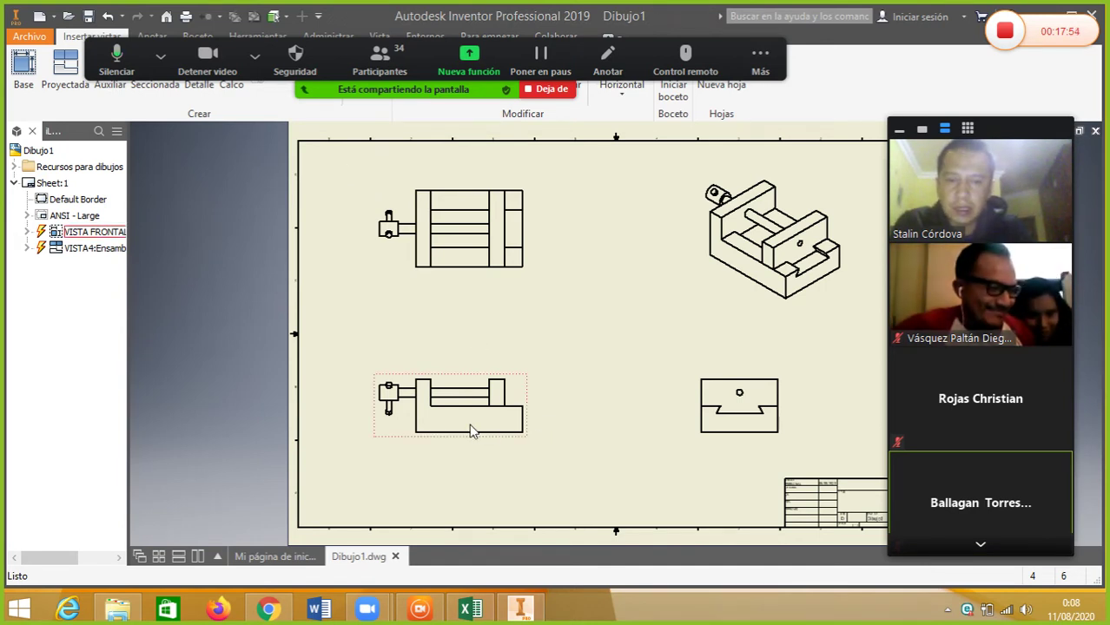
pyautogui.click(448, 304)
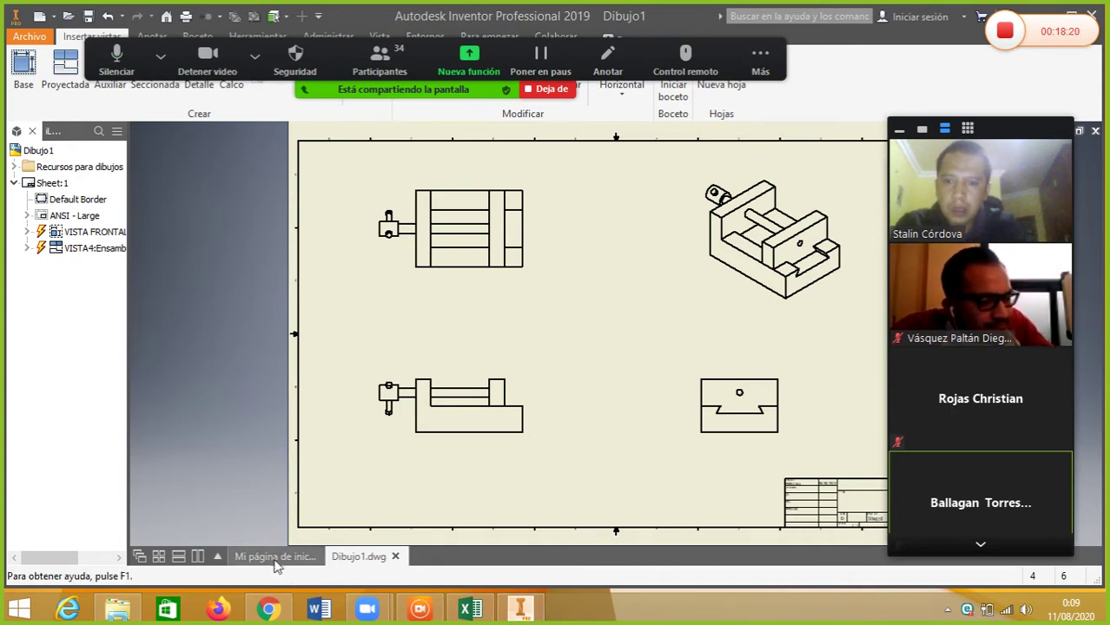
# Create a new drawing from the standard.dwg template, accepting the style conflict, and move the meeting controls clear of the view creation commands.
pyautogui.moveTo(272, 565)
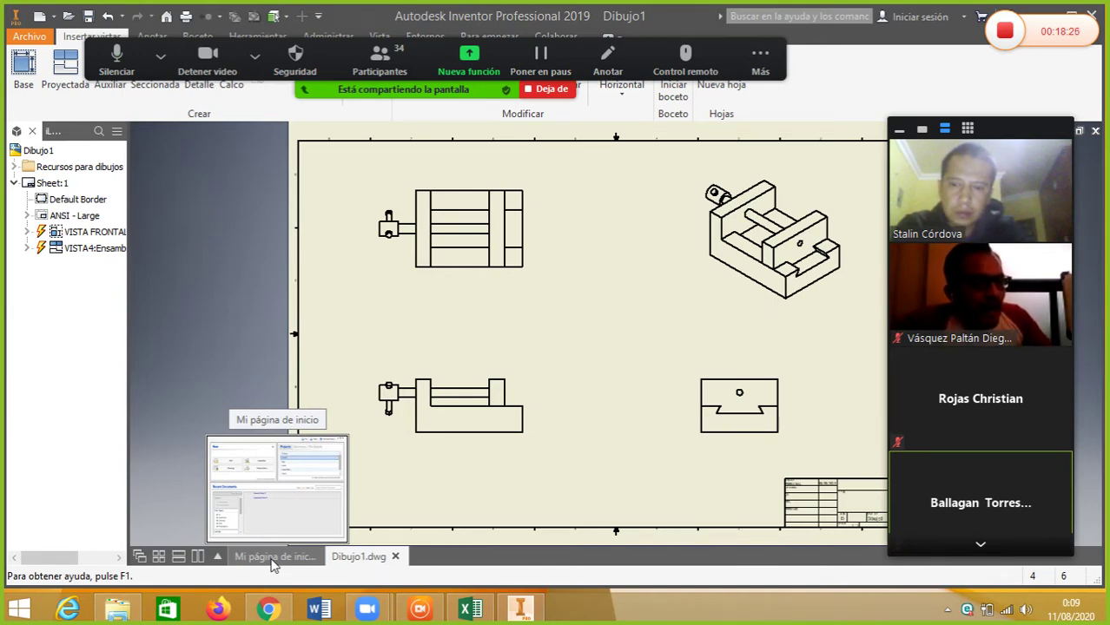
pyautogui.click(271, 563)
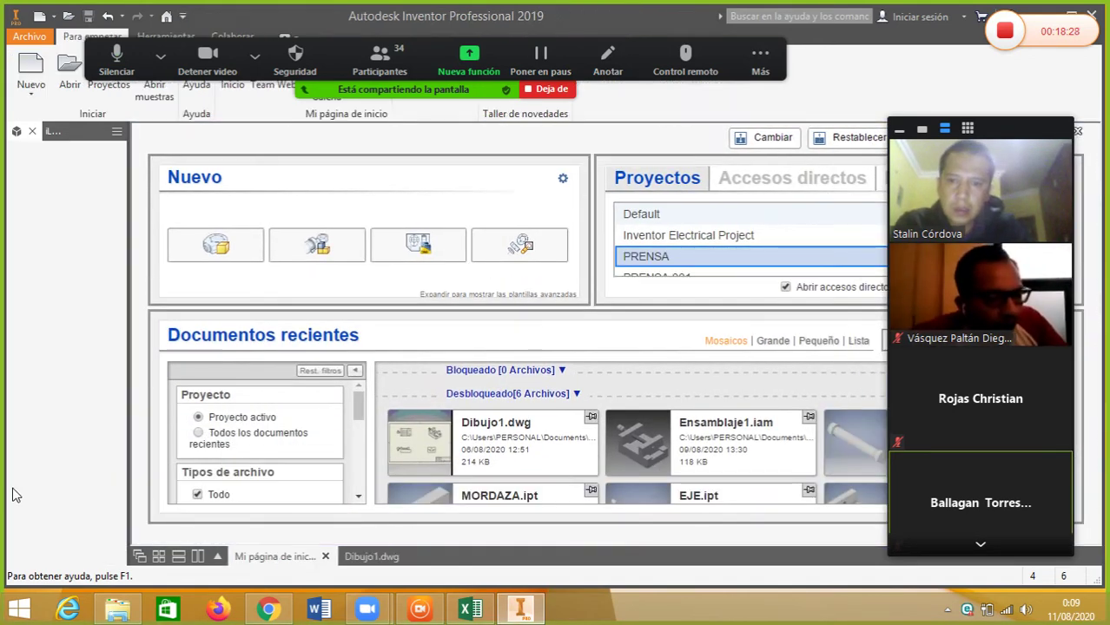
pyautogui.click(416, 250)
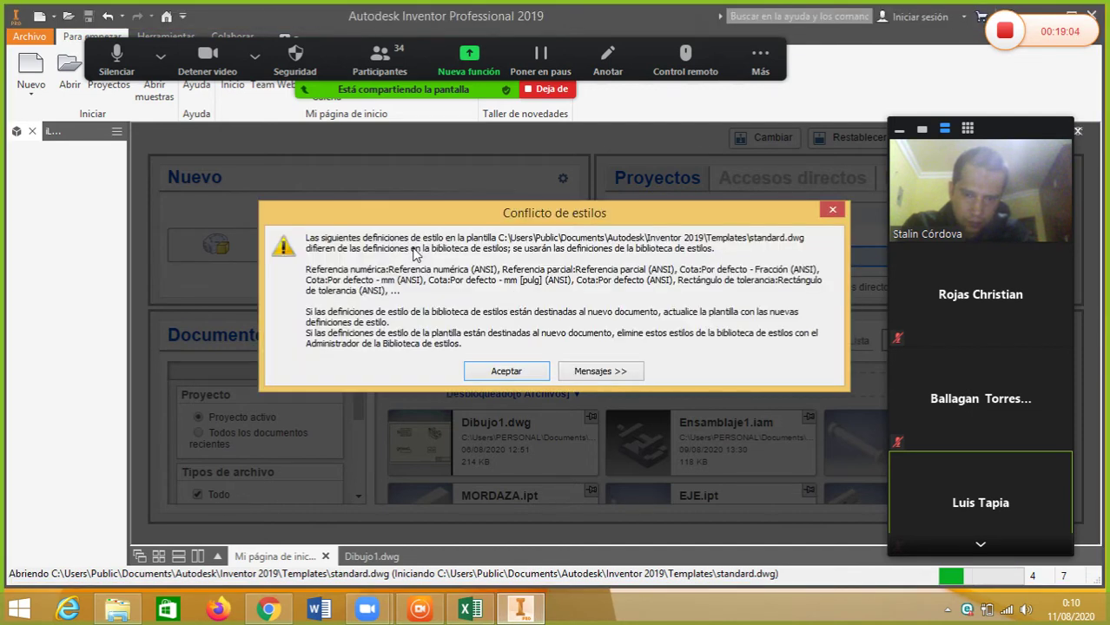
pyautogui.click(525, 371)
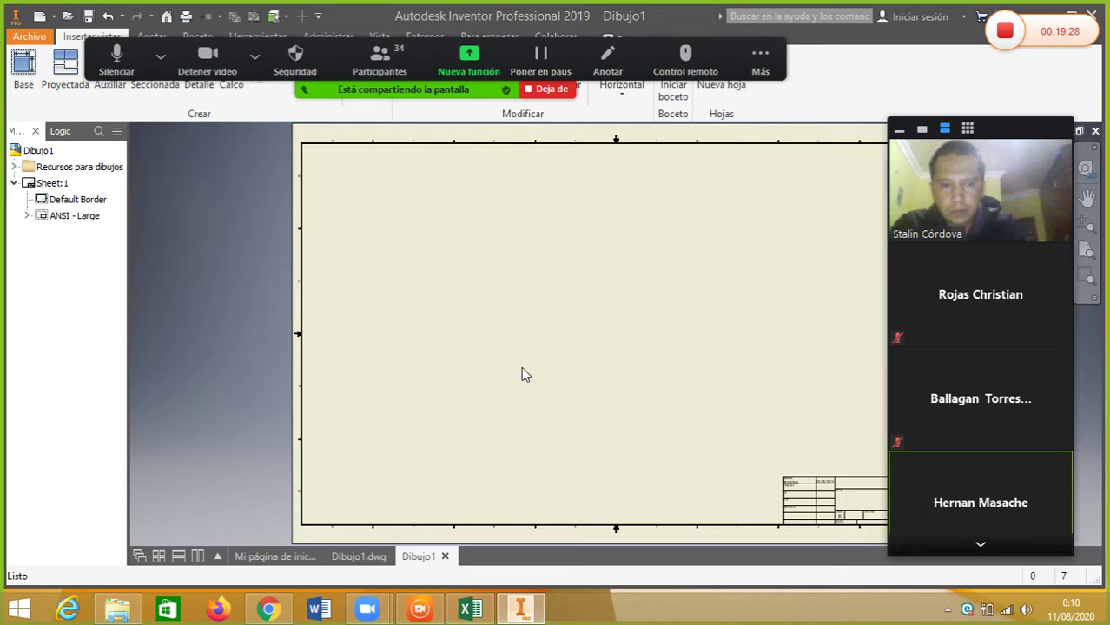
pyautogui.click(633, 52)
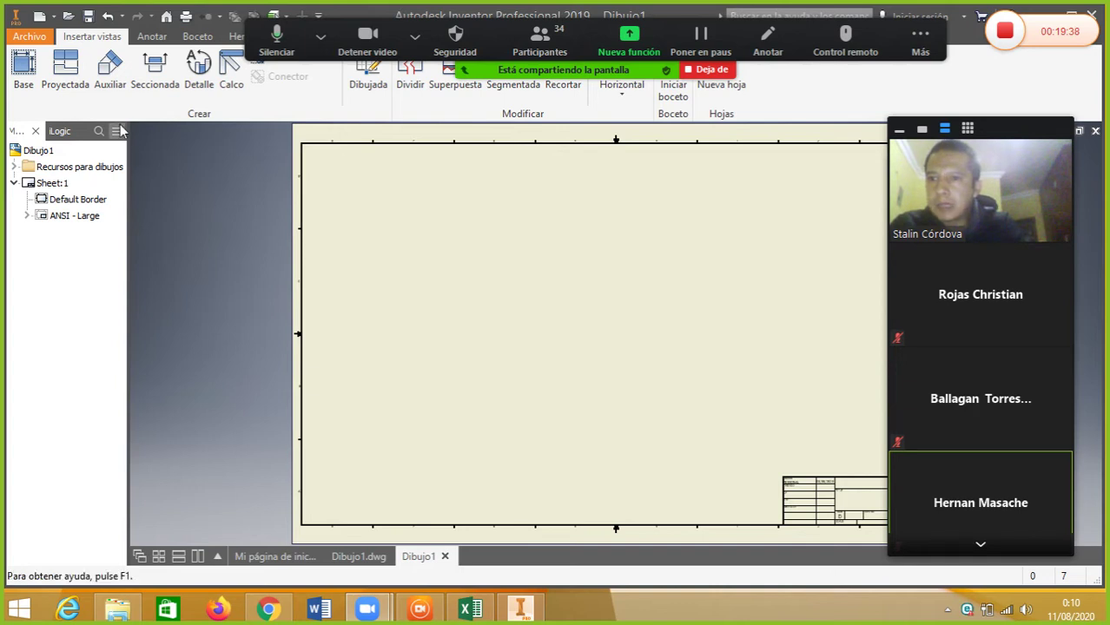
pyautogui.click(24, 71)
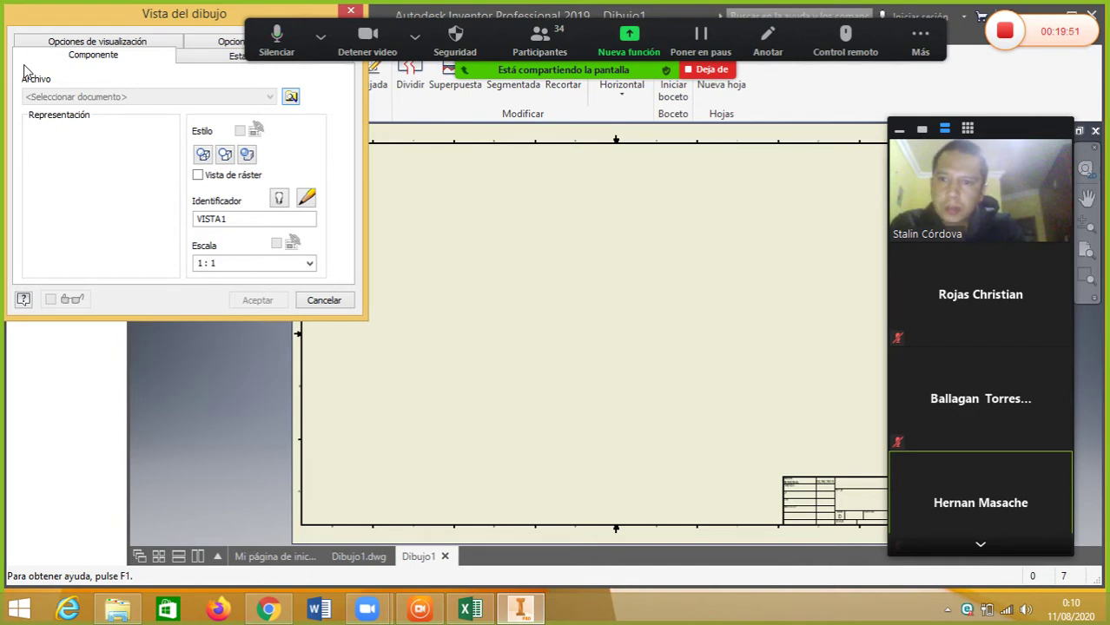
pyautogui.click(291, 97)
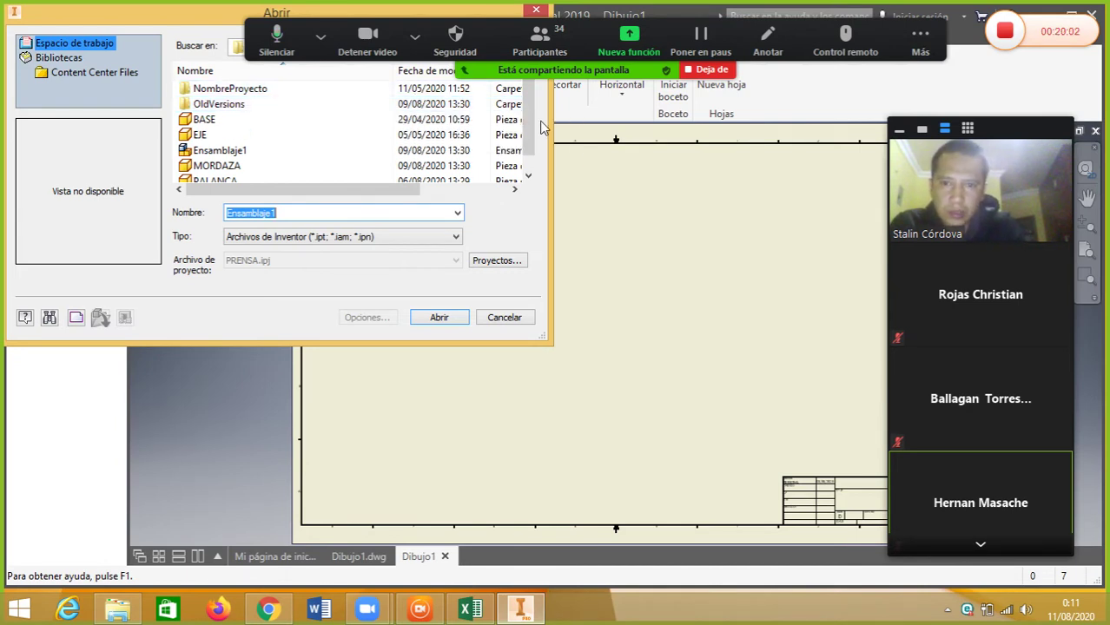
pyautogui.scroll(-1, 526, 126)
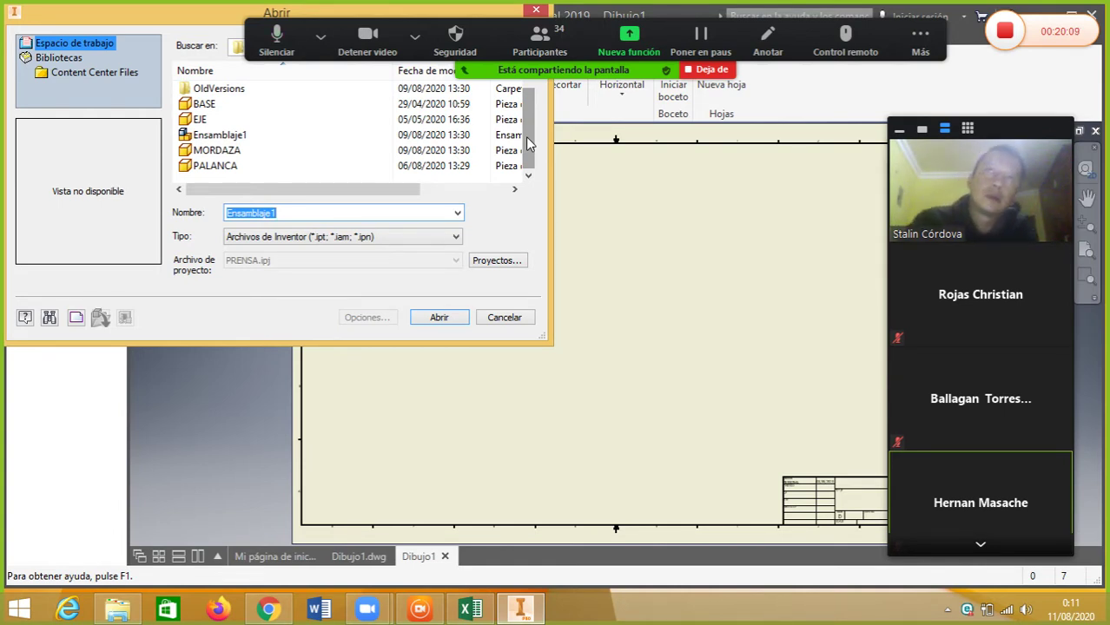
pyautogui.click(535, 12)
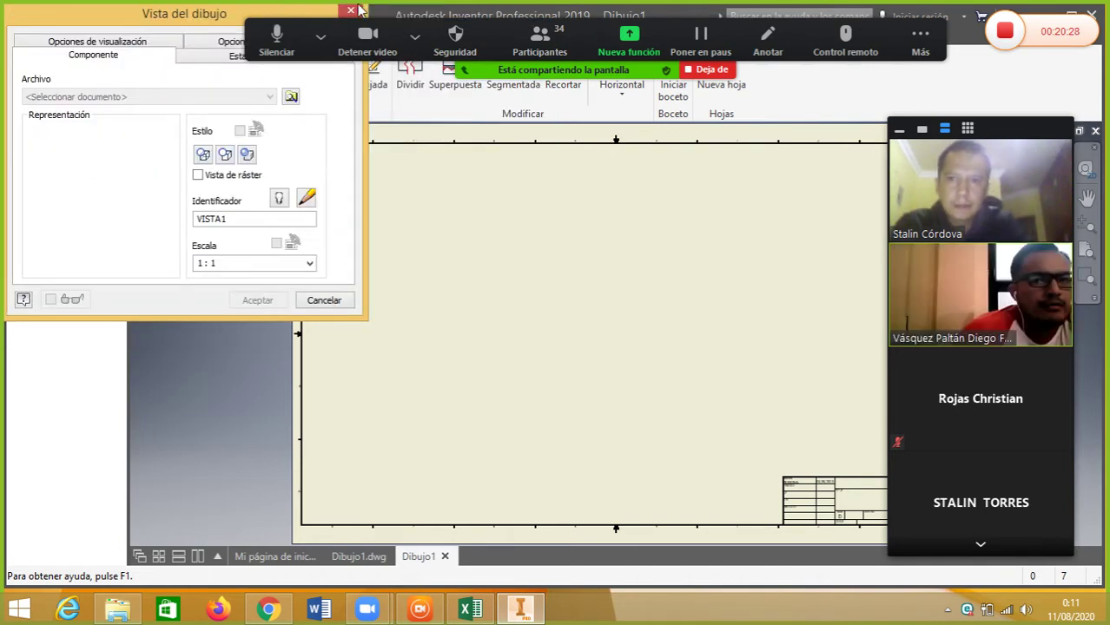
pyautogui.click(354, 11)
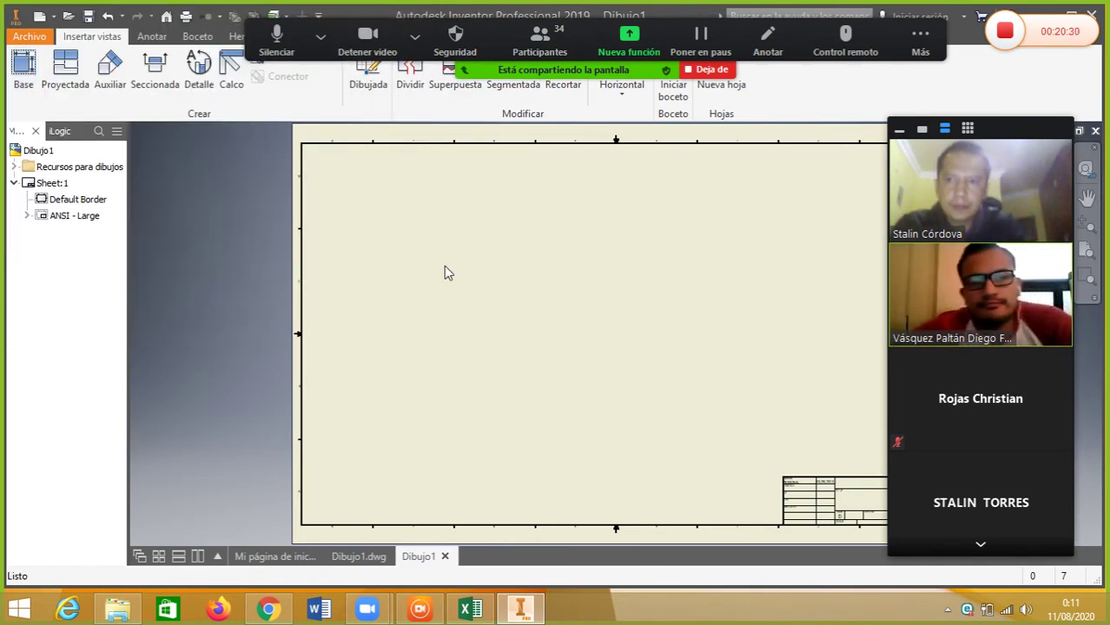
# Start a base view and load the Ensamblaje1 assembly as its source model.
pyautogui.click(29, 72)
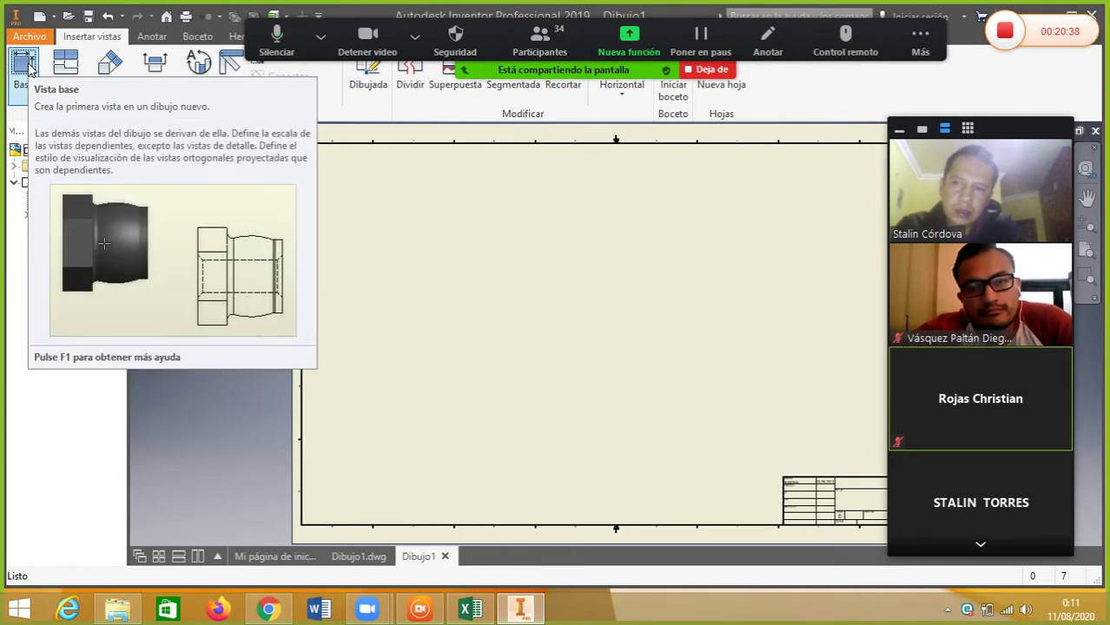
pyautogui.click(29, 72)
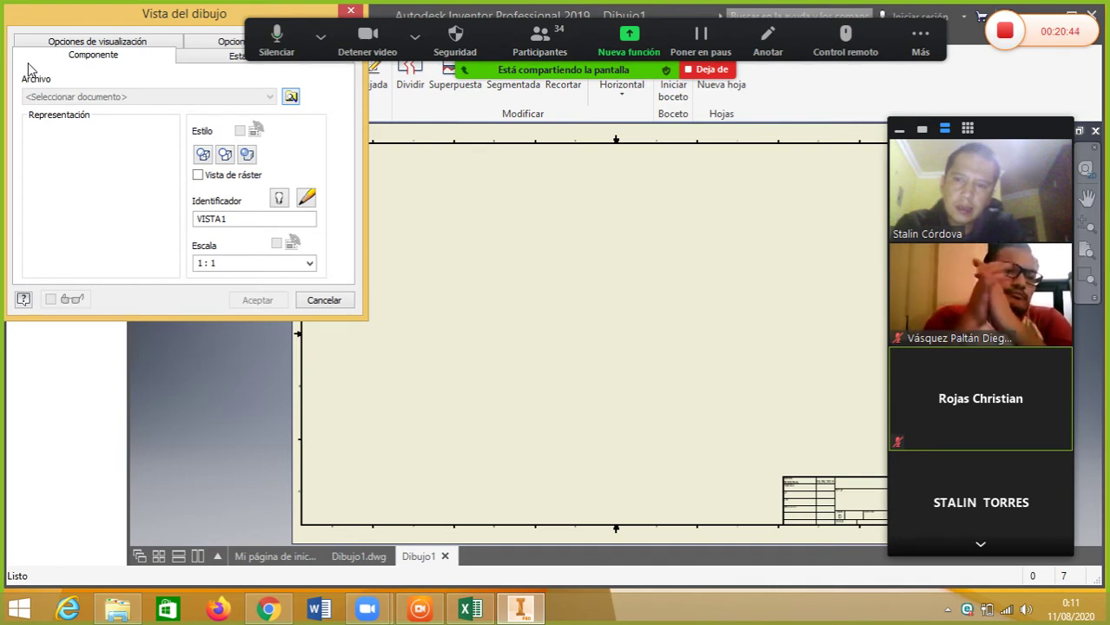
pyautogui.click(291, 98)
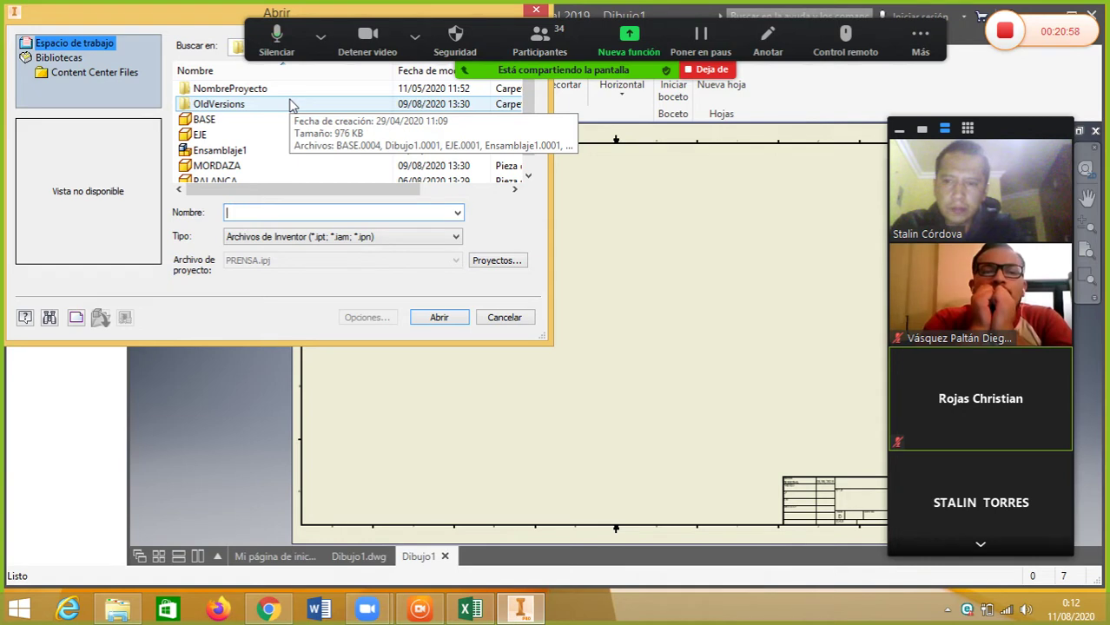
pyautogui.click(265, 155)
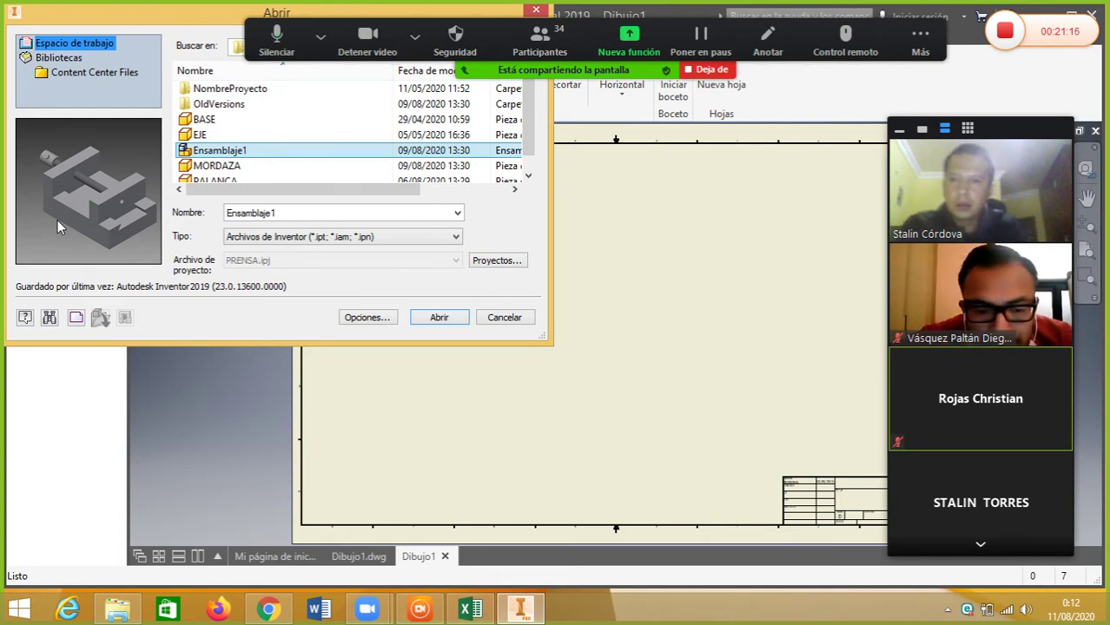
pyautogui.click(439, 318)
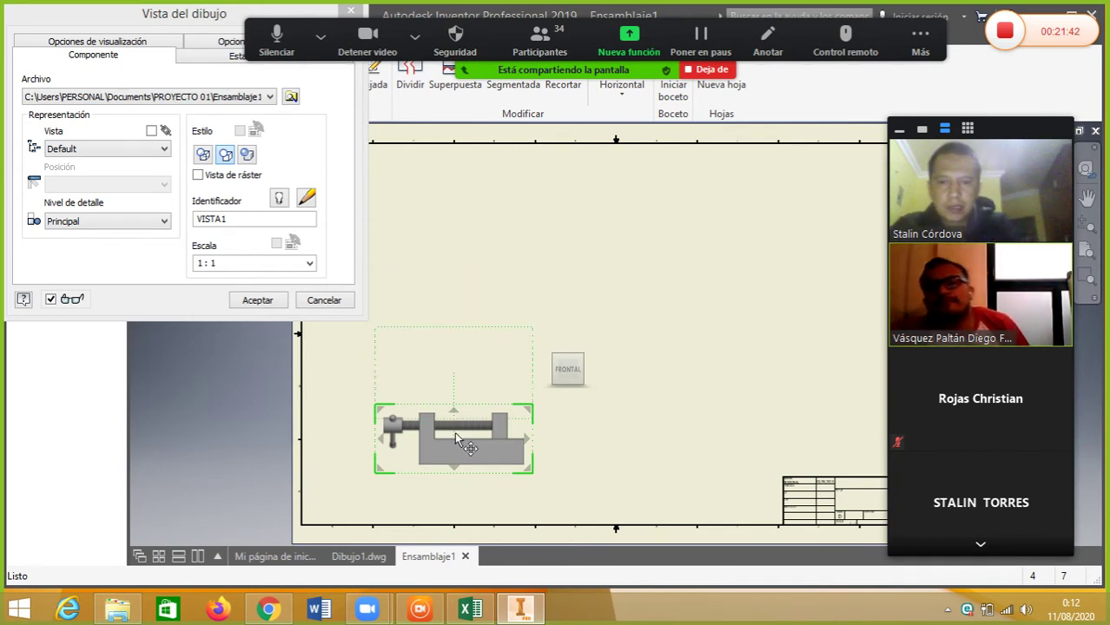
# Position the front view in the sheet's lower left, projecting a side view right, a top view above and an isometric upper right.
pyautogui.moveTo(455, 431); pyautogui.dragTo(451, 383)
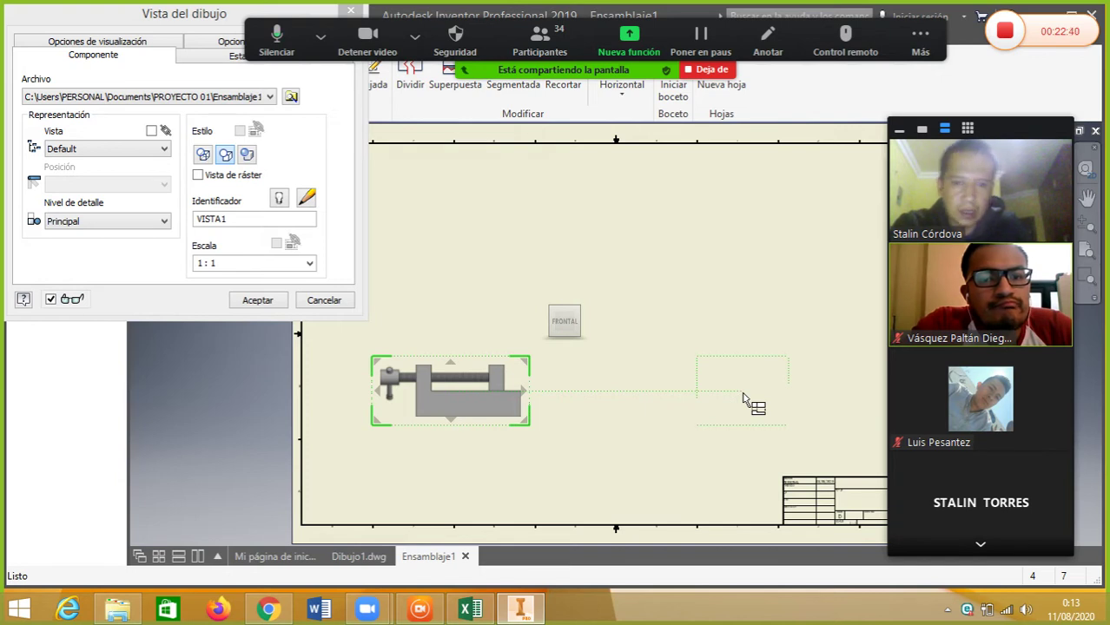
pyautogui.click(743, 399)
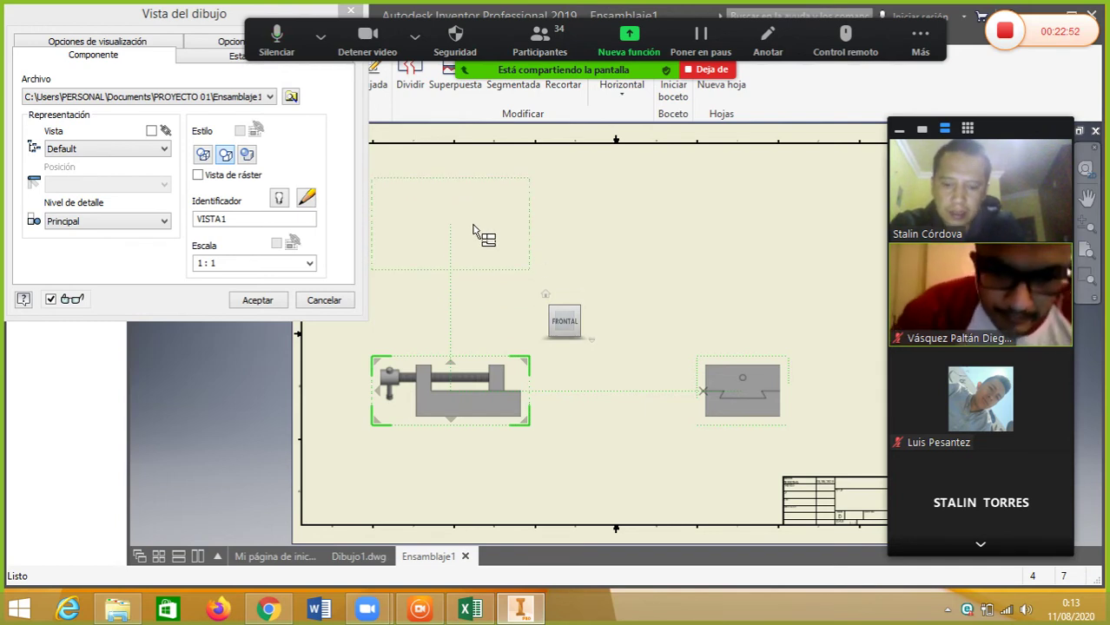
pyautogui.click(474, 228)
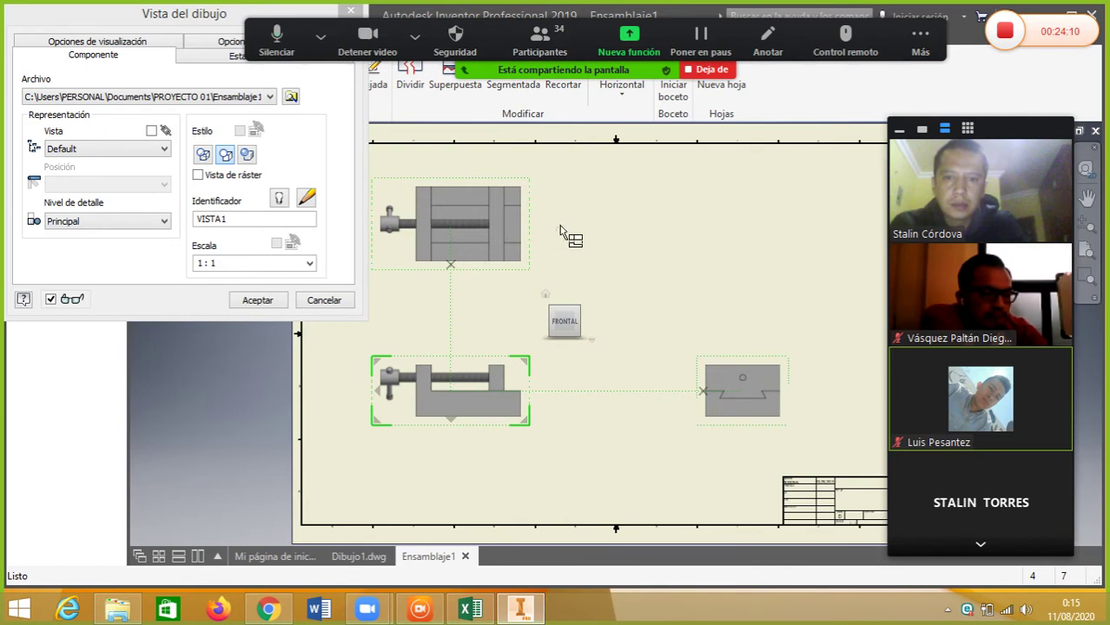
pyautogui.click(779, 236)
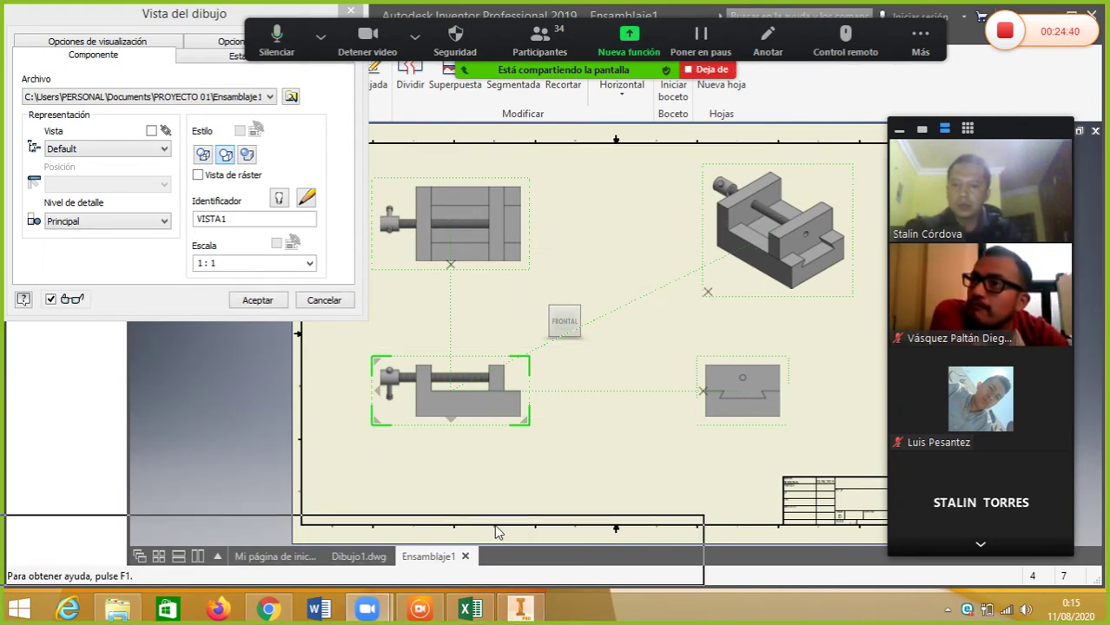
# Move the meeting controls to below the drawing sheet and admit the participant waiting to join the Zoom meeting.
pyautogui.moveTo(498, 532)
pyautogui.mouseDown()
pyautogui.moveTo(522, 528)
pyautogui.moveTo(505, 522)
pyautogui.mouseUp()
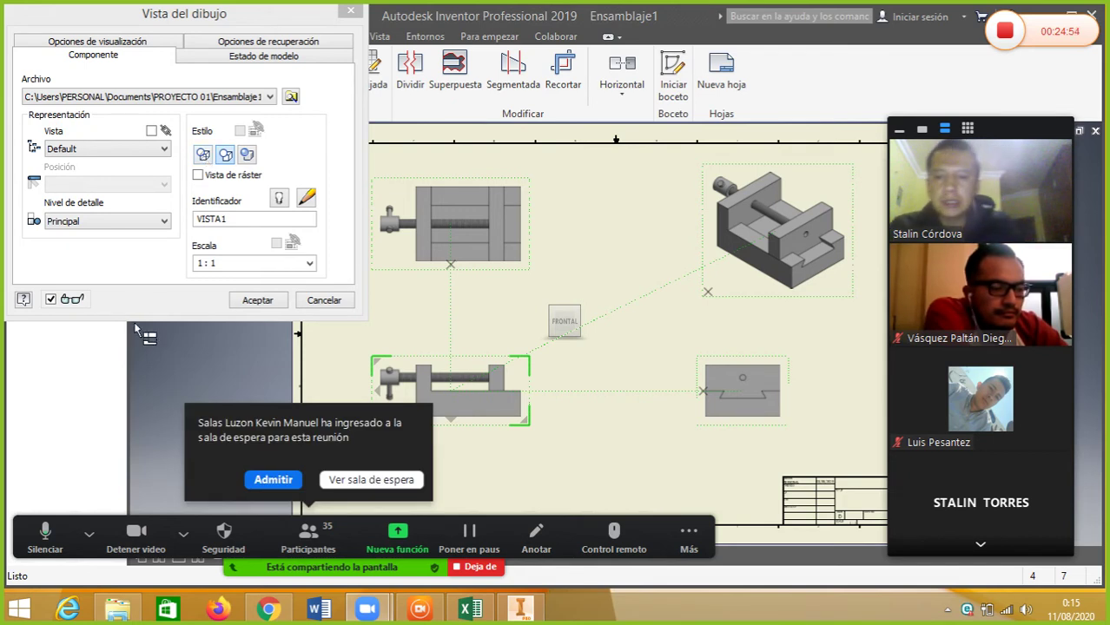
pyautogui.click(269, 479)
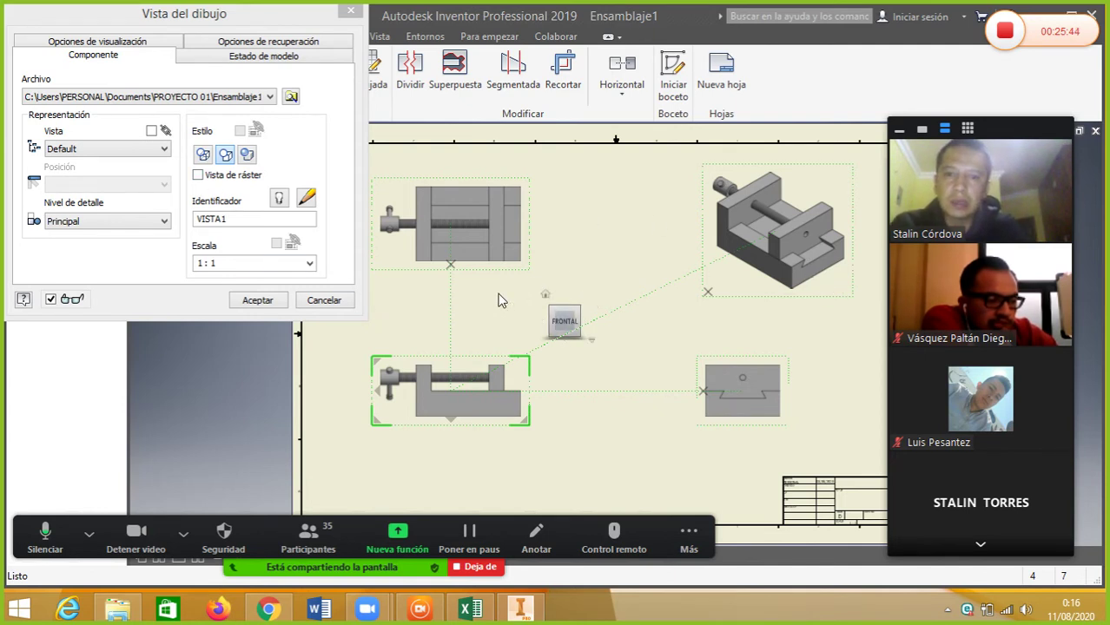
# Set the view style to show hidden lines and look at the text format of the view identifier.
pyautogui.click(204, 154)
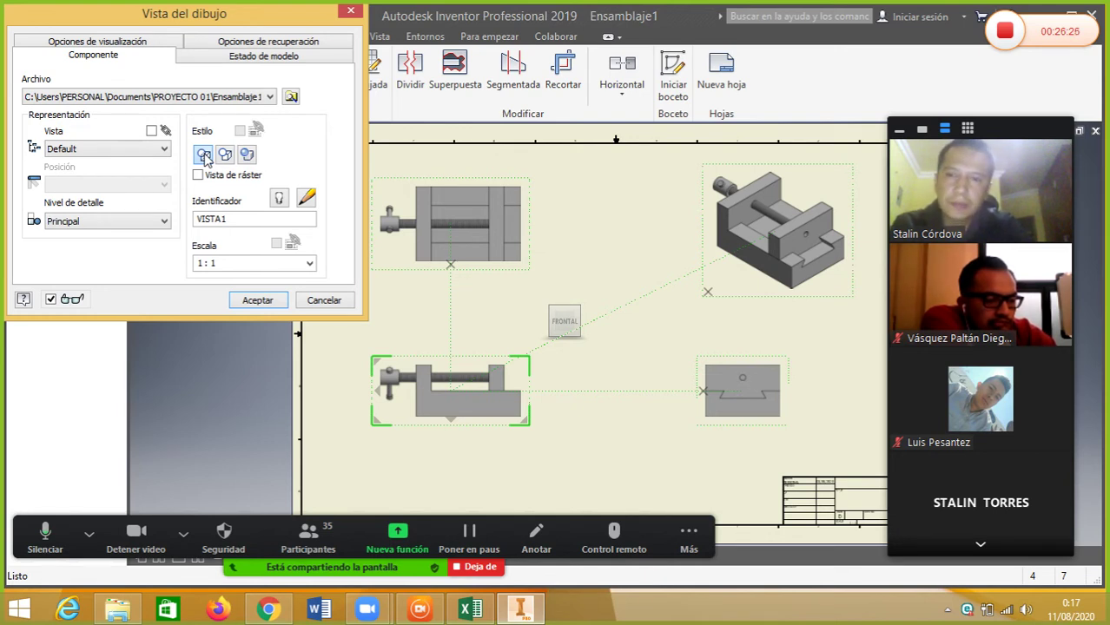
pyautogui.click(305, 200)
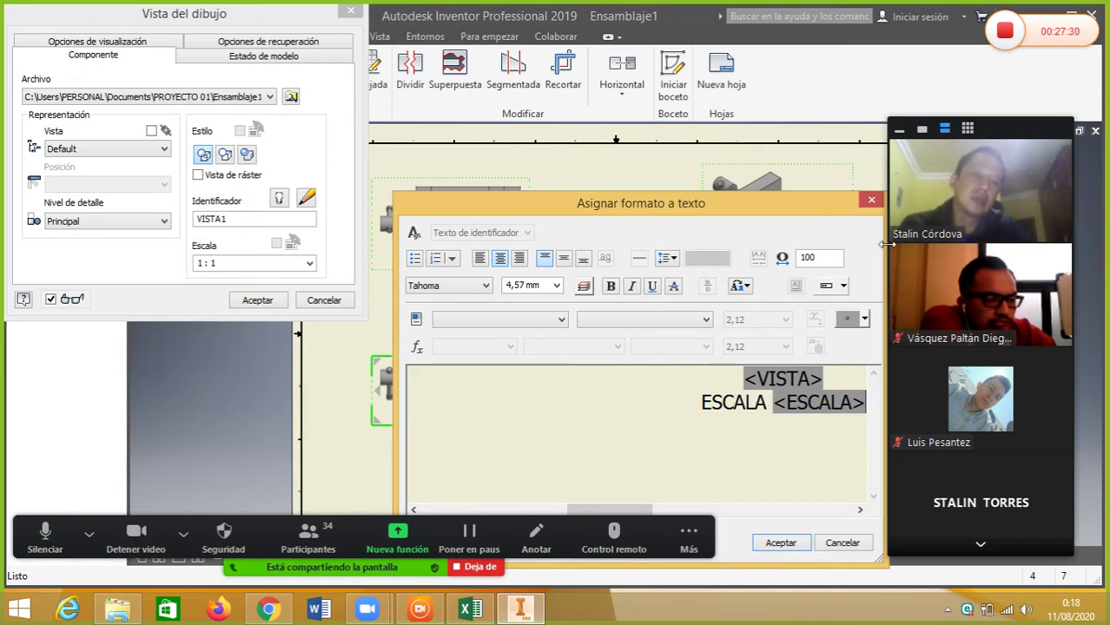
pyautogui.click(872, 201)
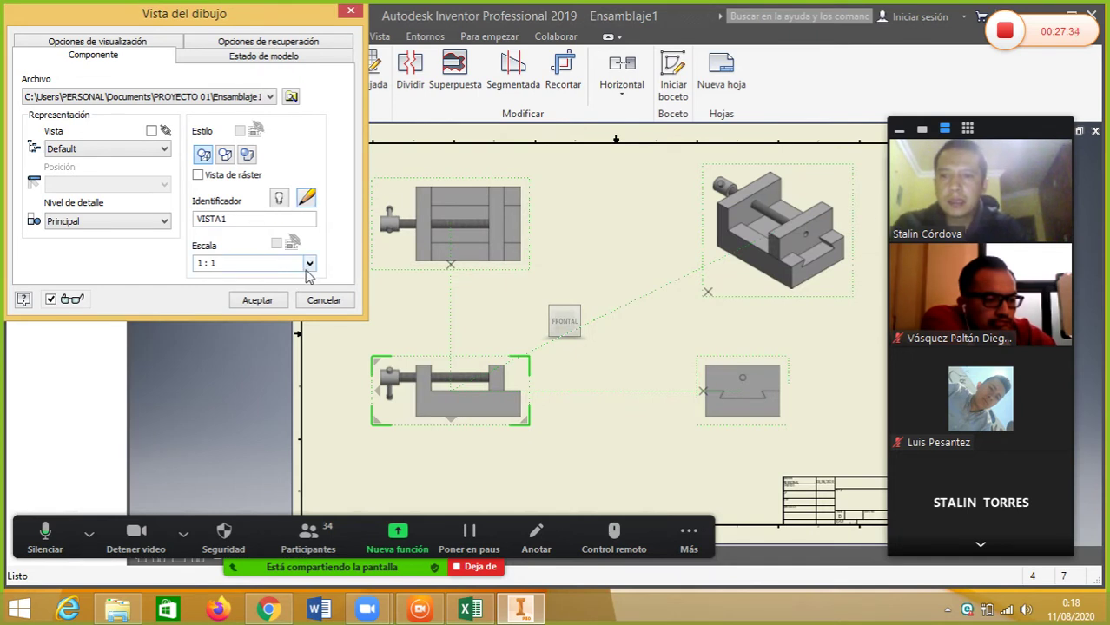
# Try the drawing views at scales of 2:1 and 1/2, and return the scale to 1:1.
pyautogui.click(309, 264)
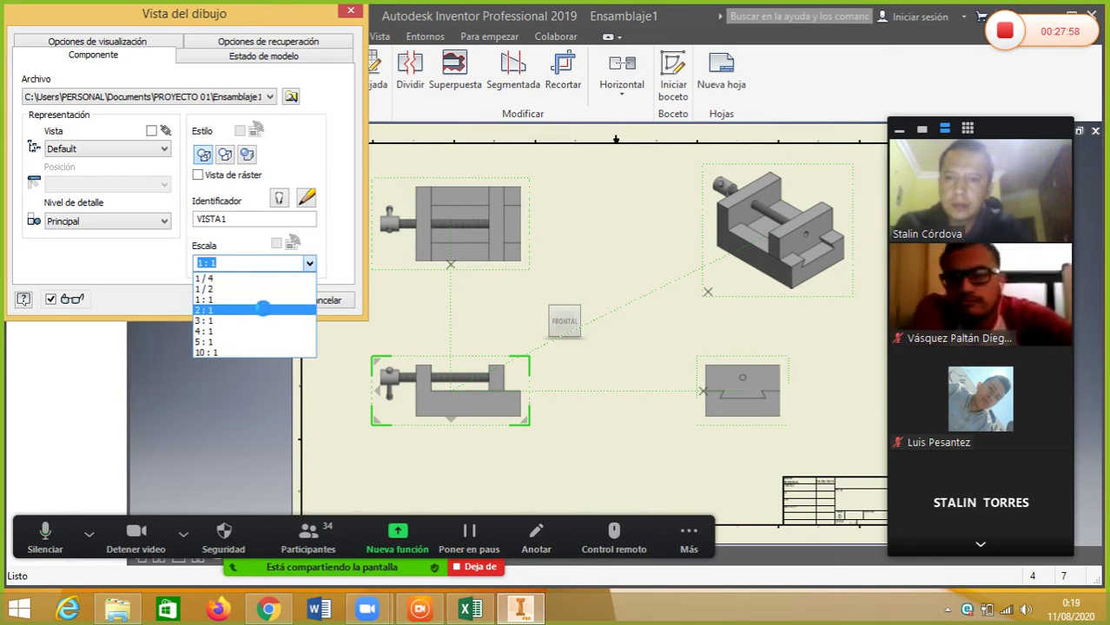
pyautogui.click(263, 309)
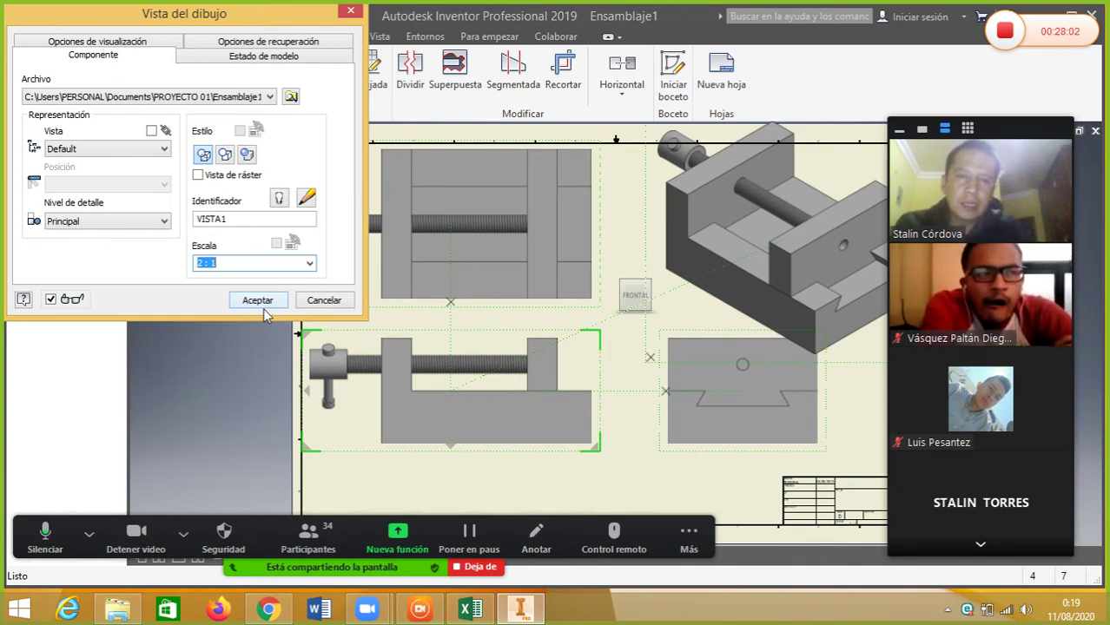
pyautogui.click(298, 267)
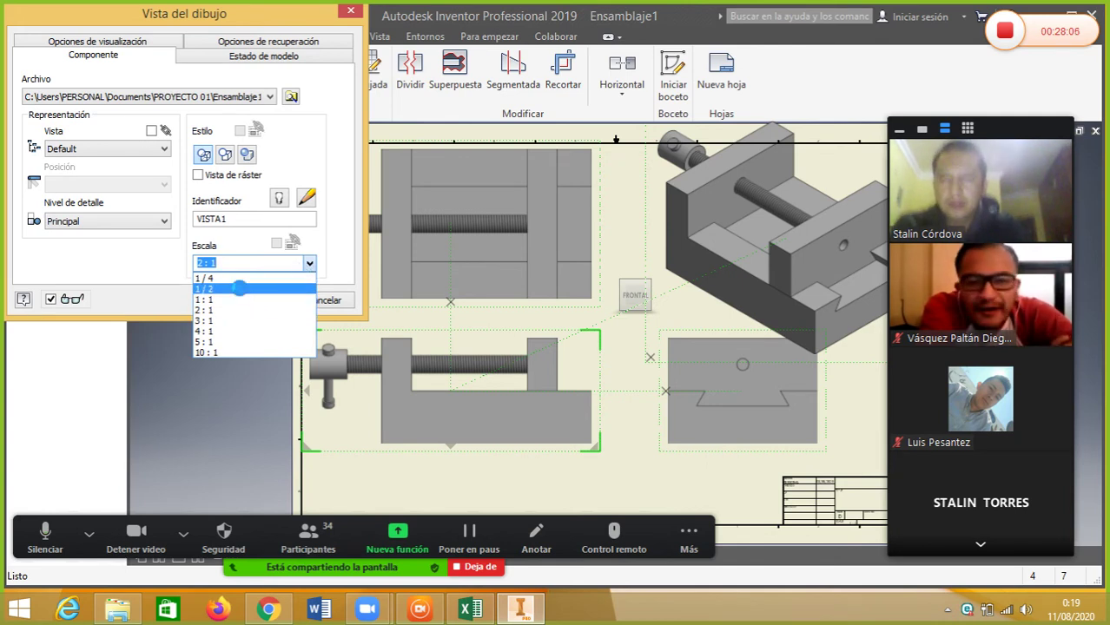
pyautogui.click(242, 289)
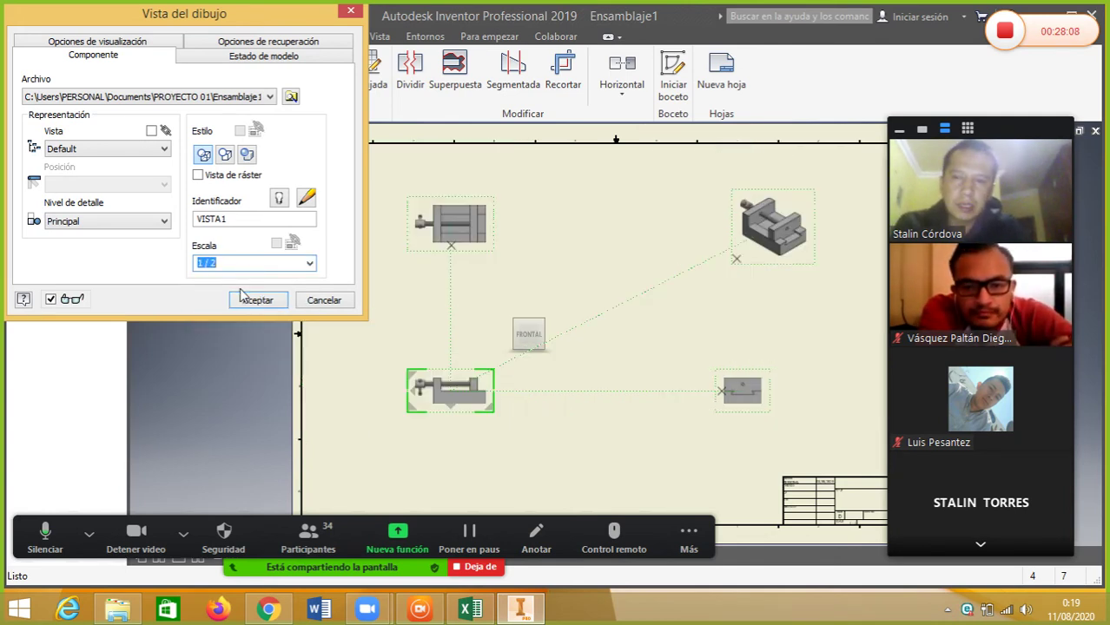
pyautogui.click(310, 266)
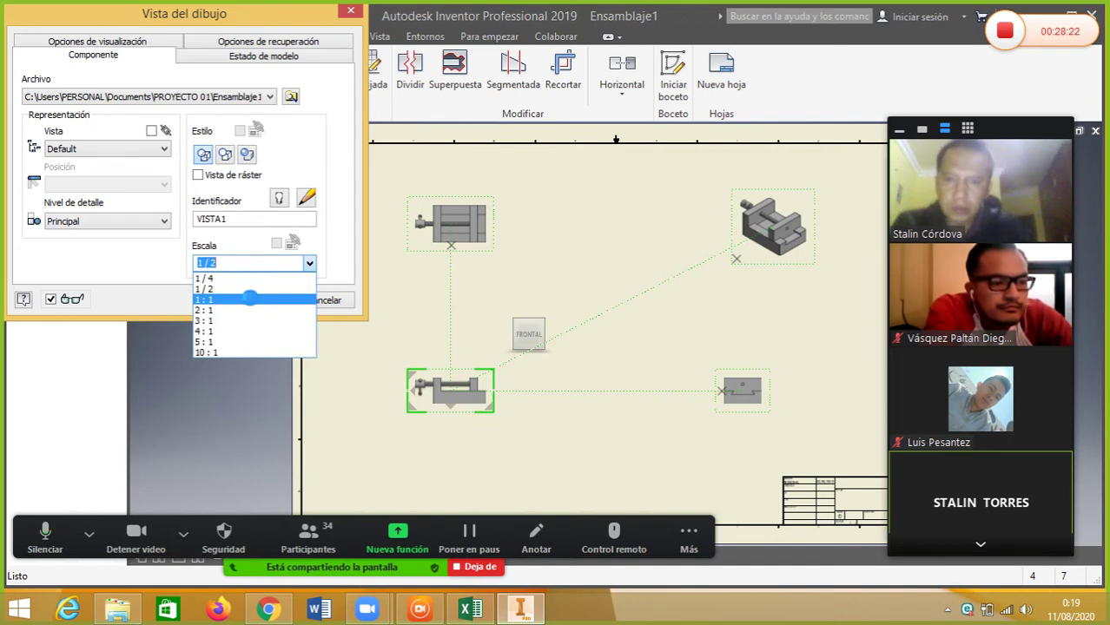
pyautogui.click(252, 300)
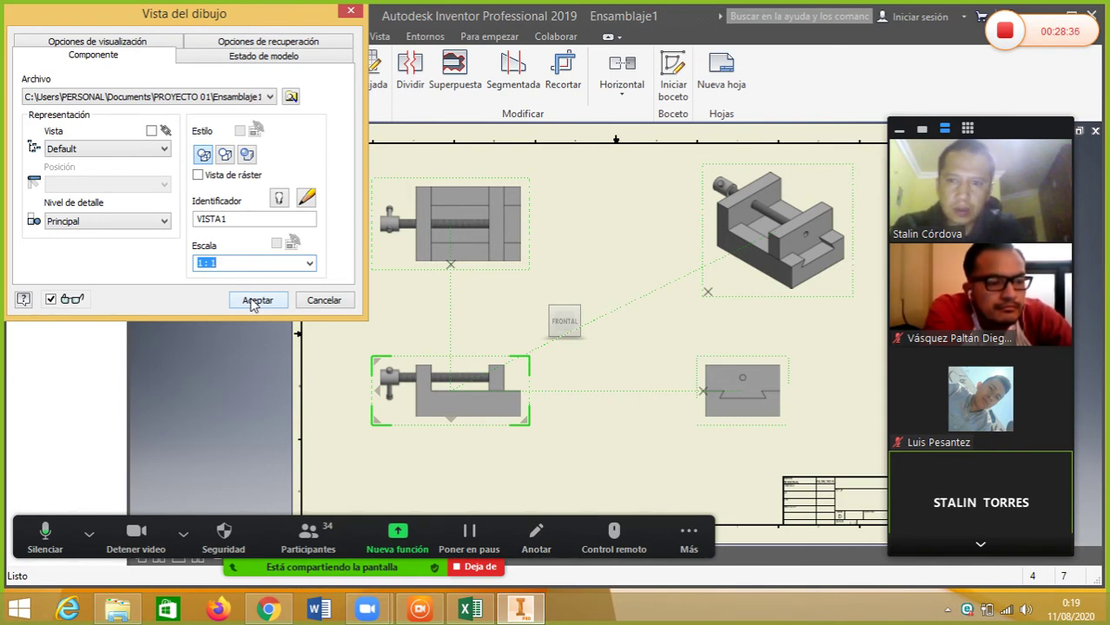
# Apply the hidden-line style and create the base view with its three projected views on the sheet.
pyautogui.click(204, 156)
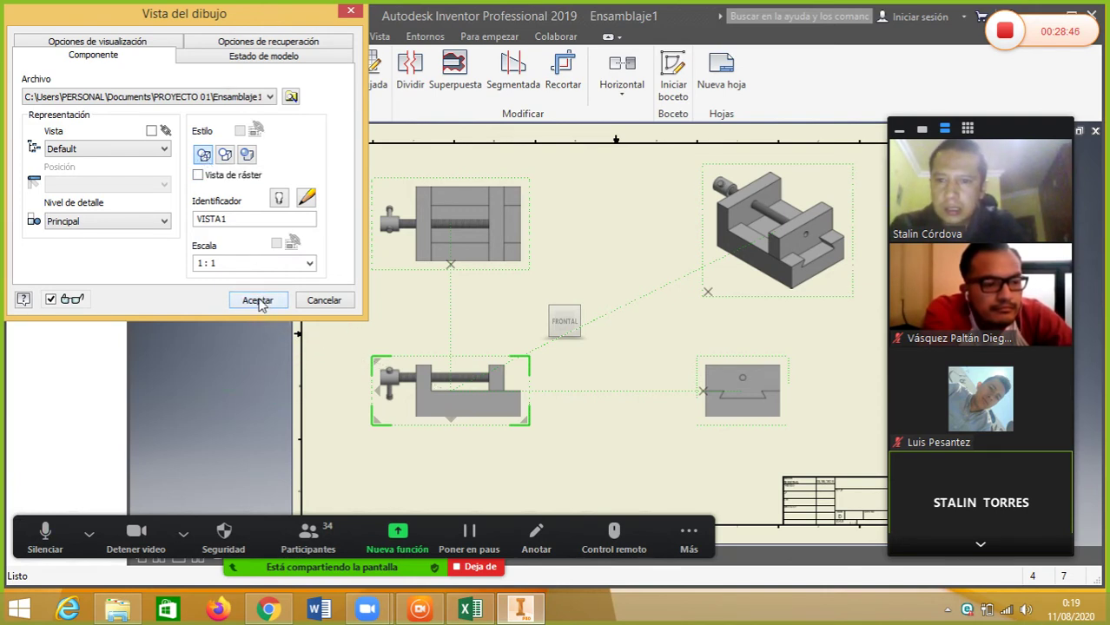
pyautogui.doubleClick(249, 220)
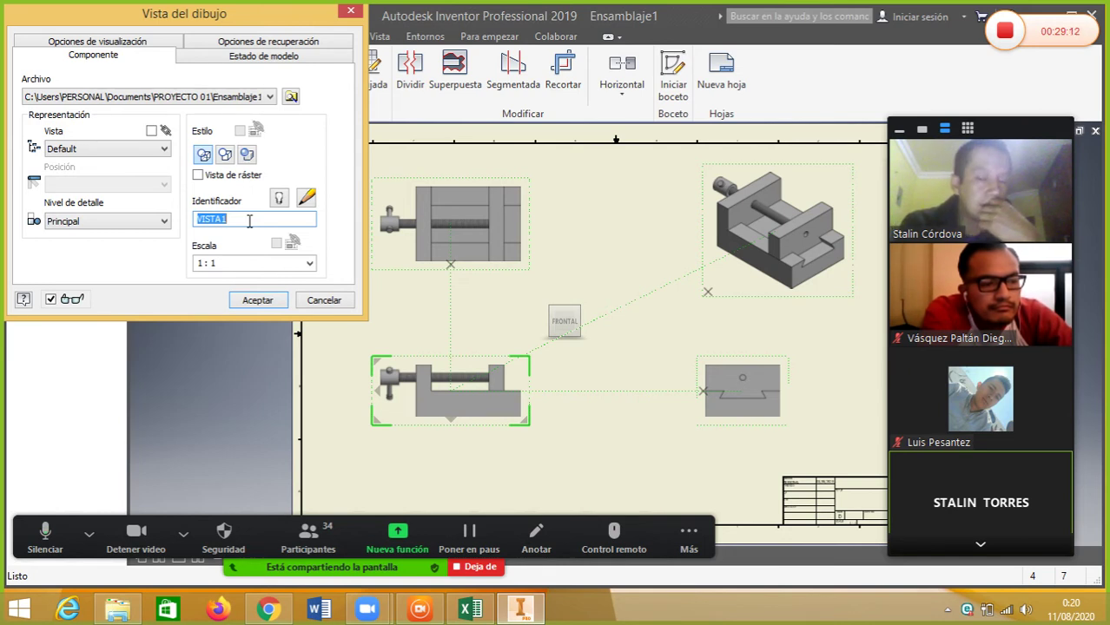
pyautogui.click(258, 299)
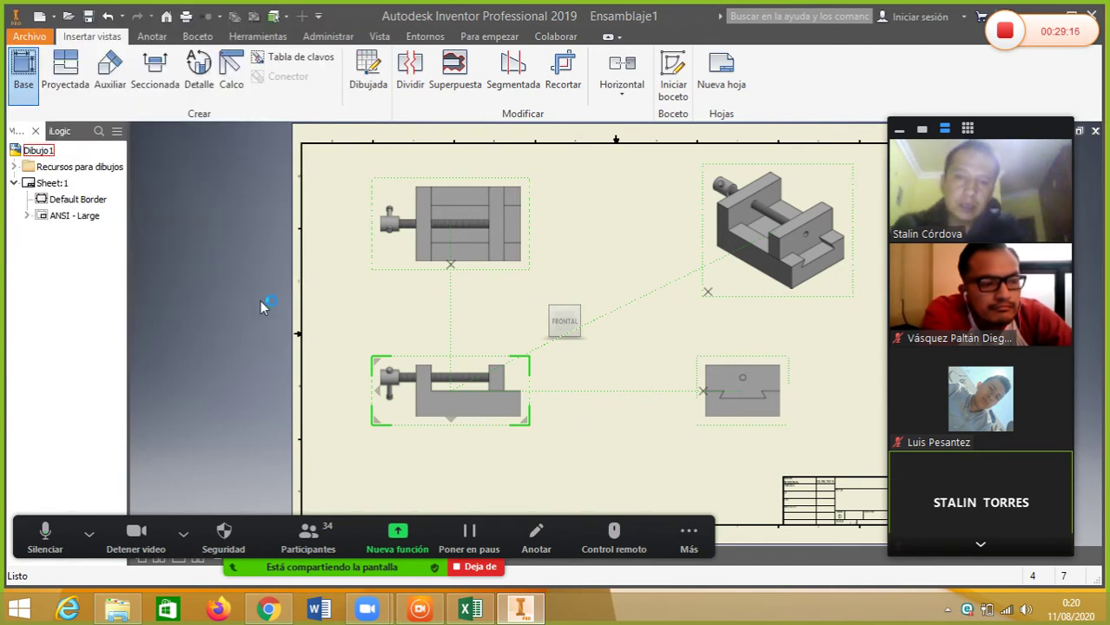